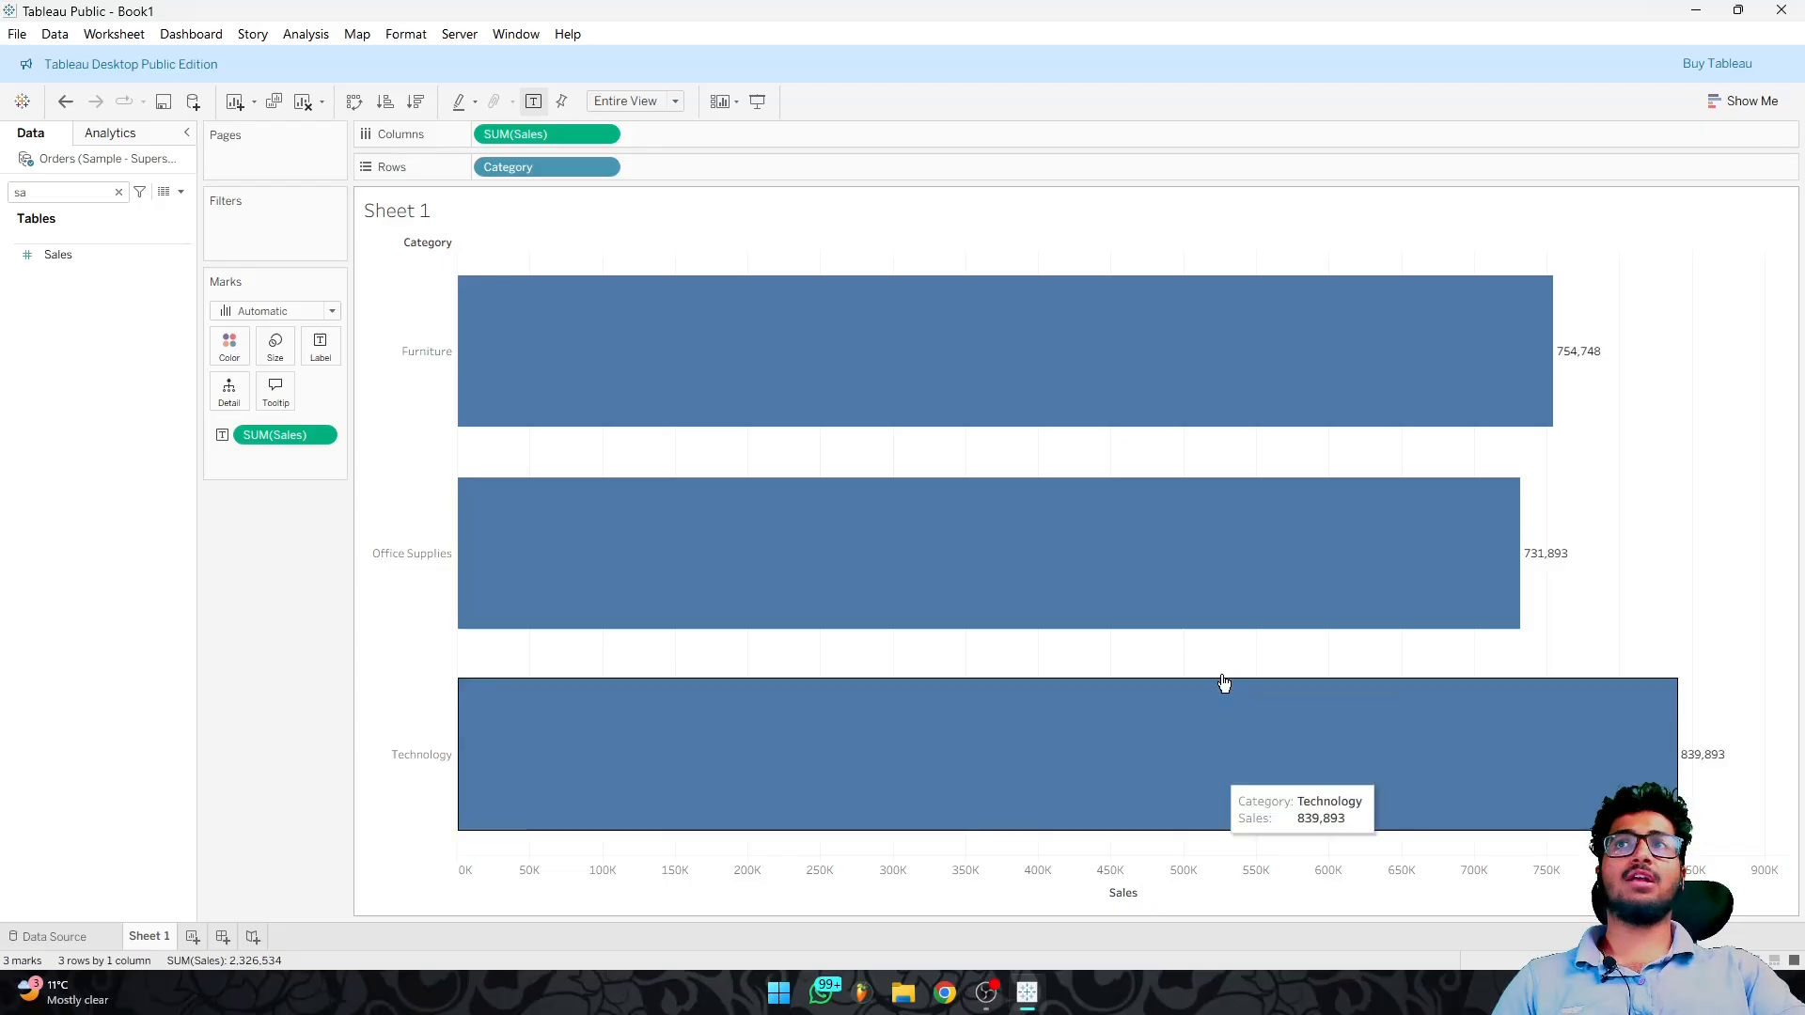
Step: Sort the categories from the Sales axis in descending order, switch to ascending order, and clear the sort
{"action": "left_click", "coordinate": [114, 35]}
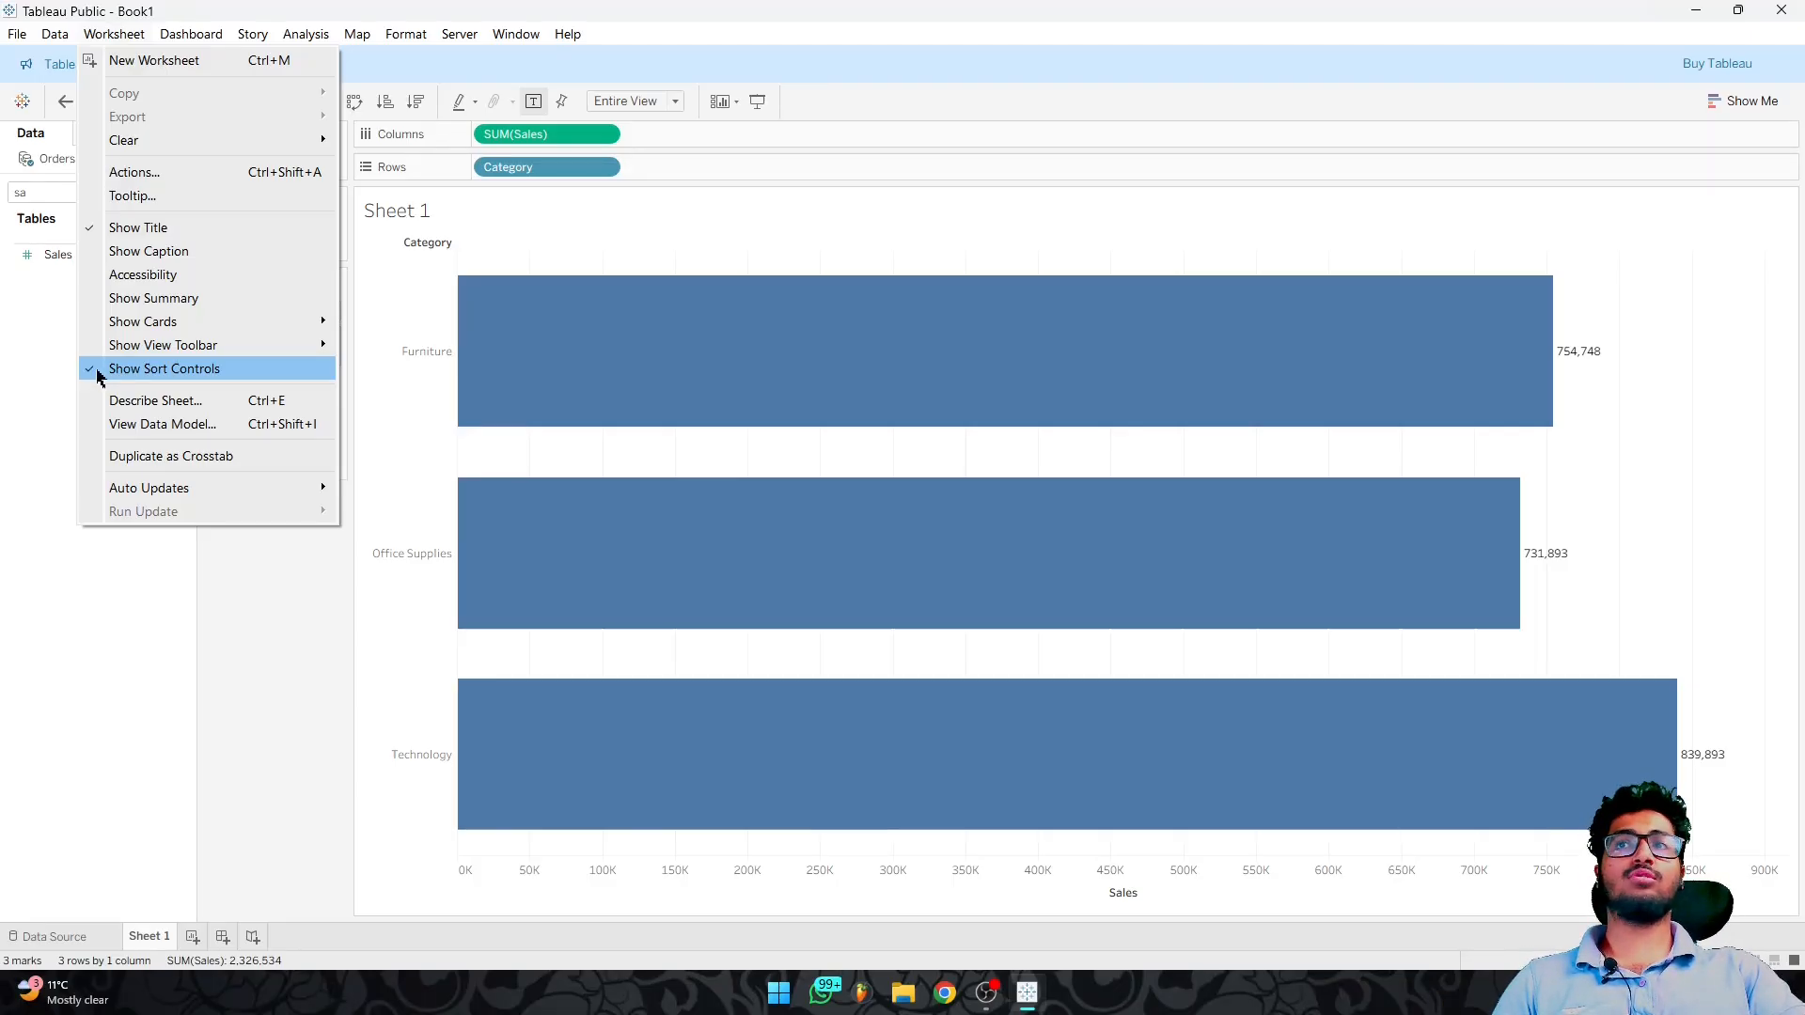
{"action": "left_click", "coordinate": [242, 644]}
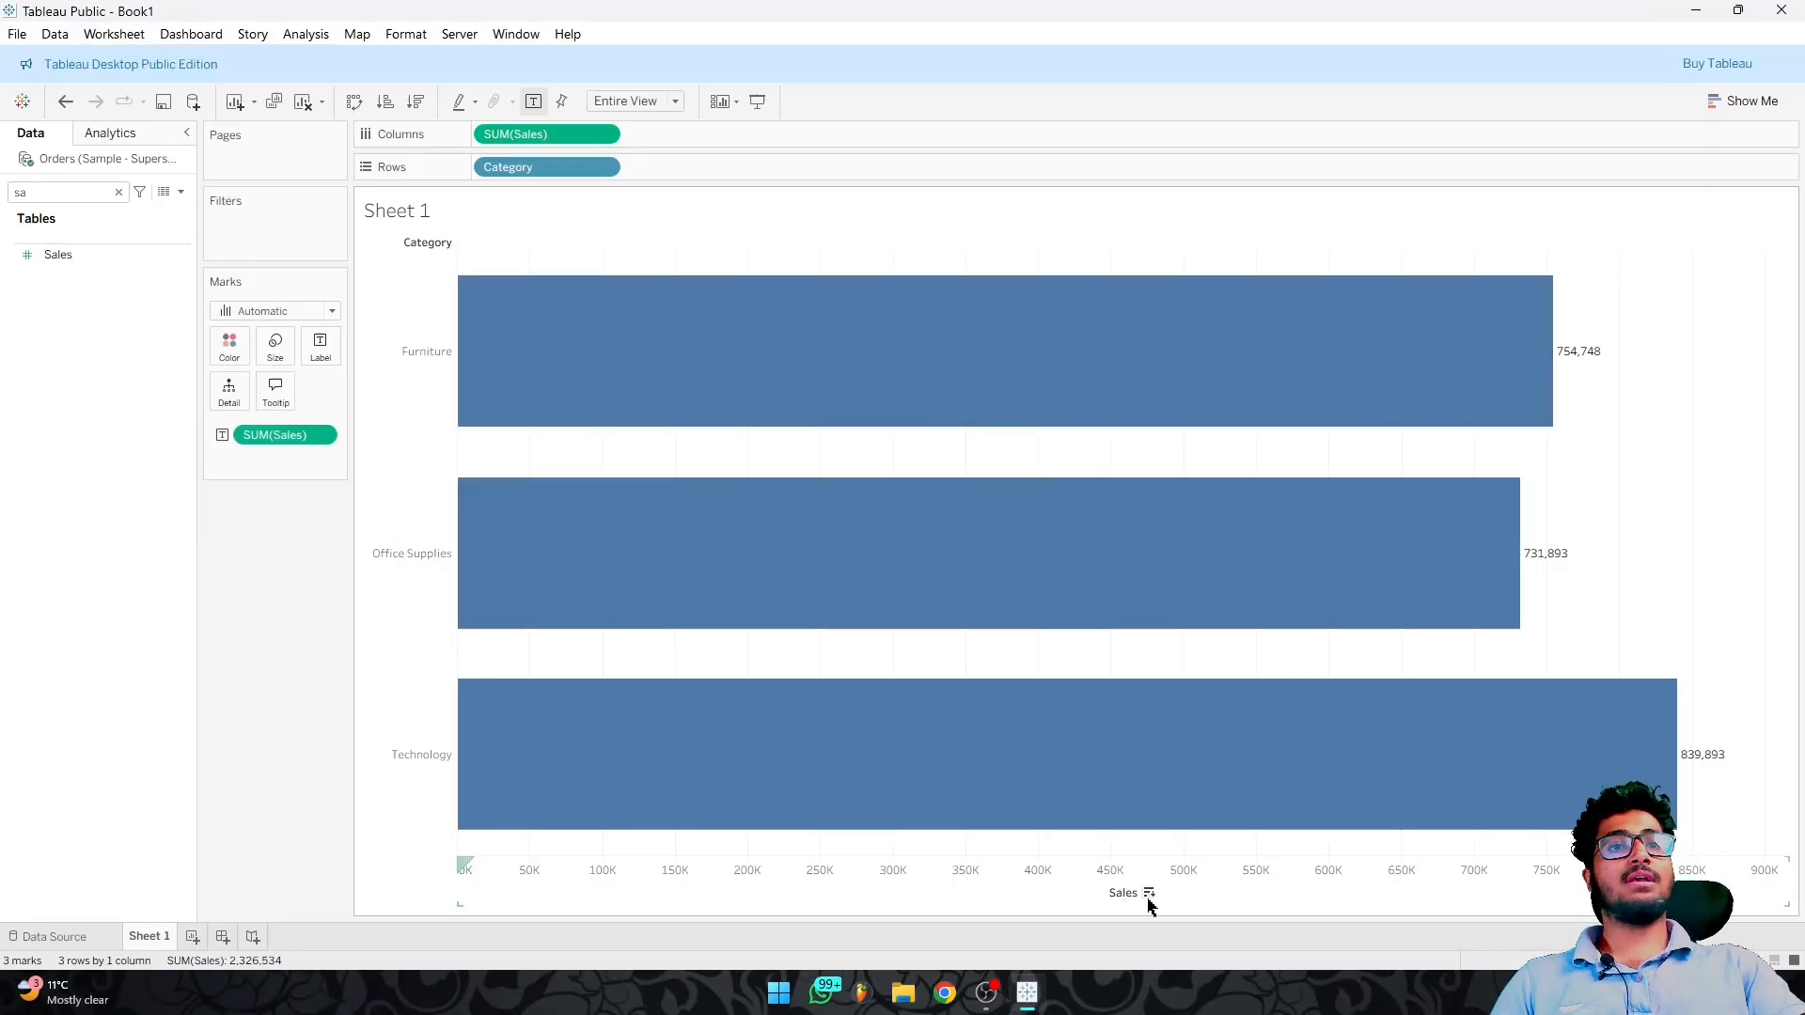
{"action": "left_click", "coordinate": [1149, 894]}
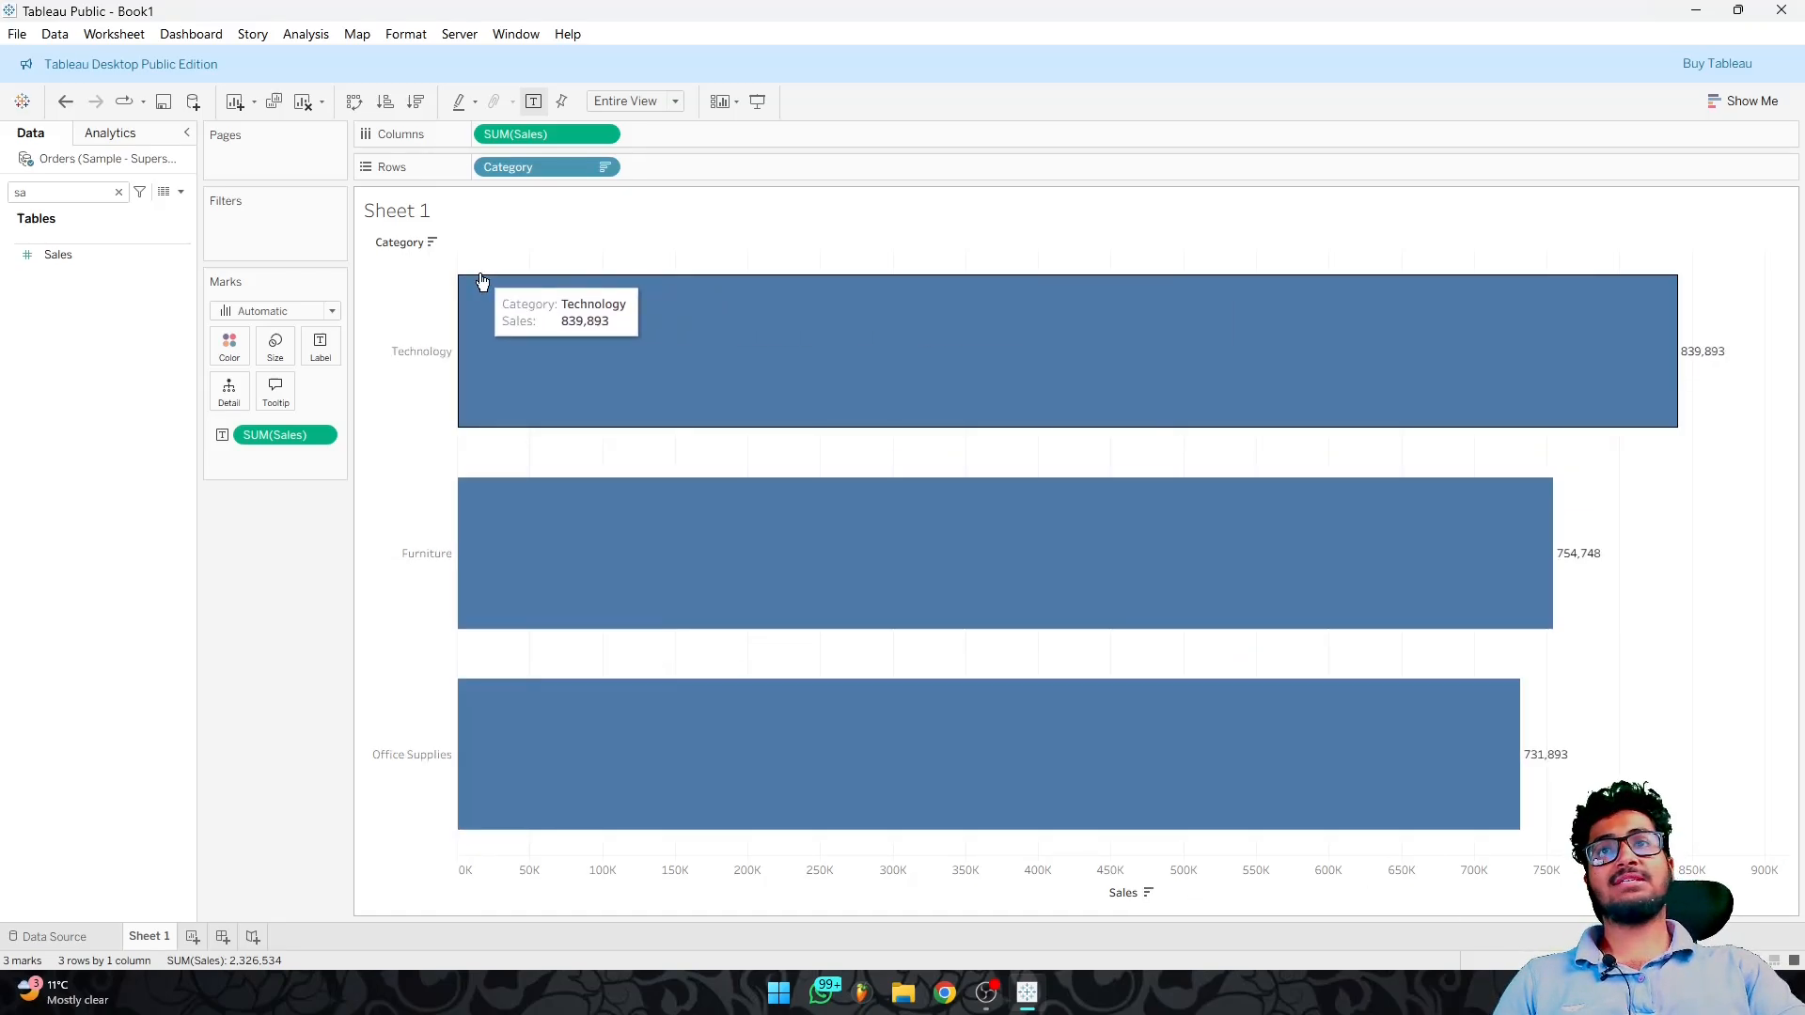
{"action": "left_click", "coordinate": [1150, 894]}
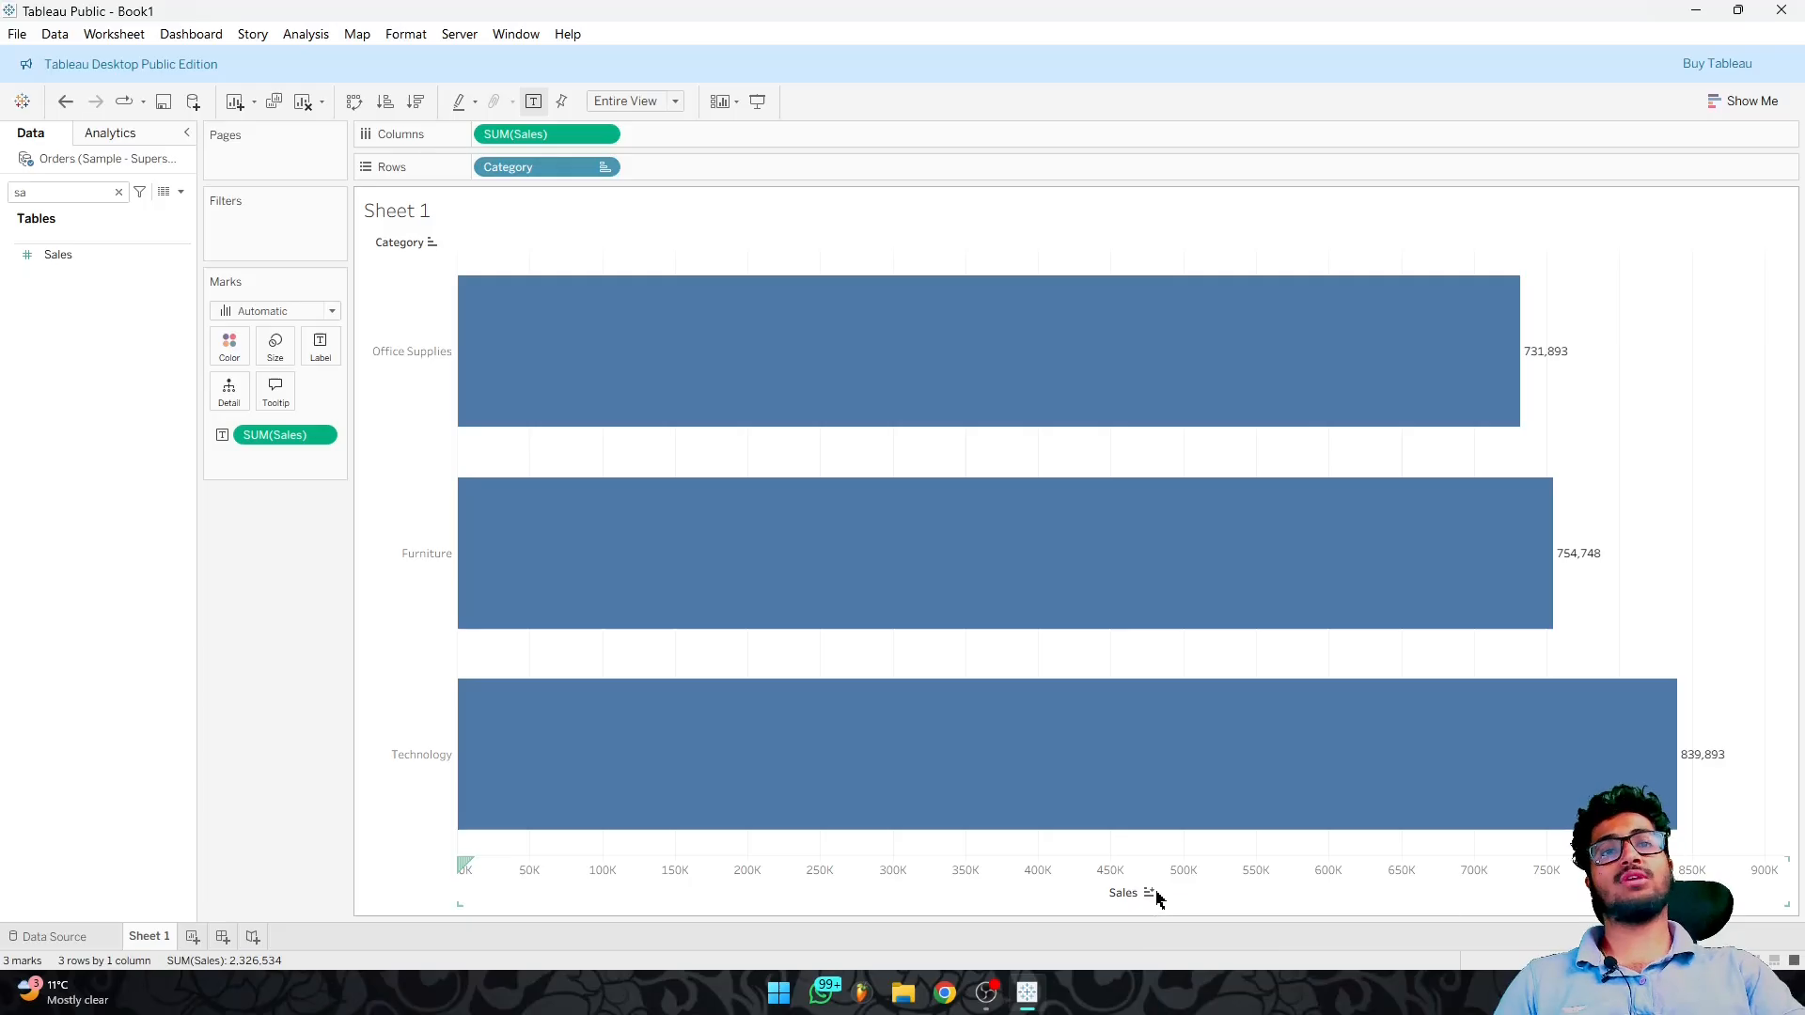
{"action": "left_click", "coordinate": [1150, 895]}
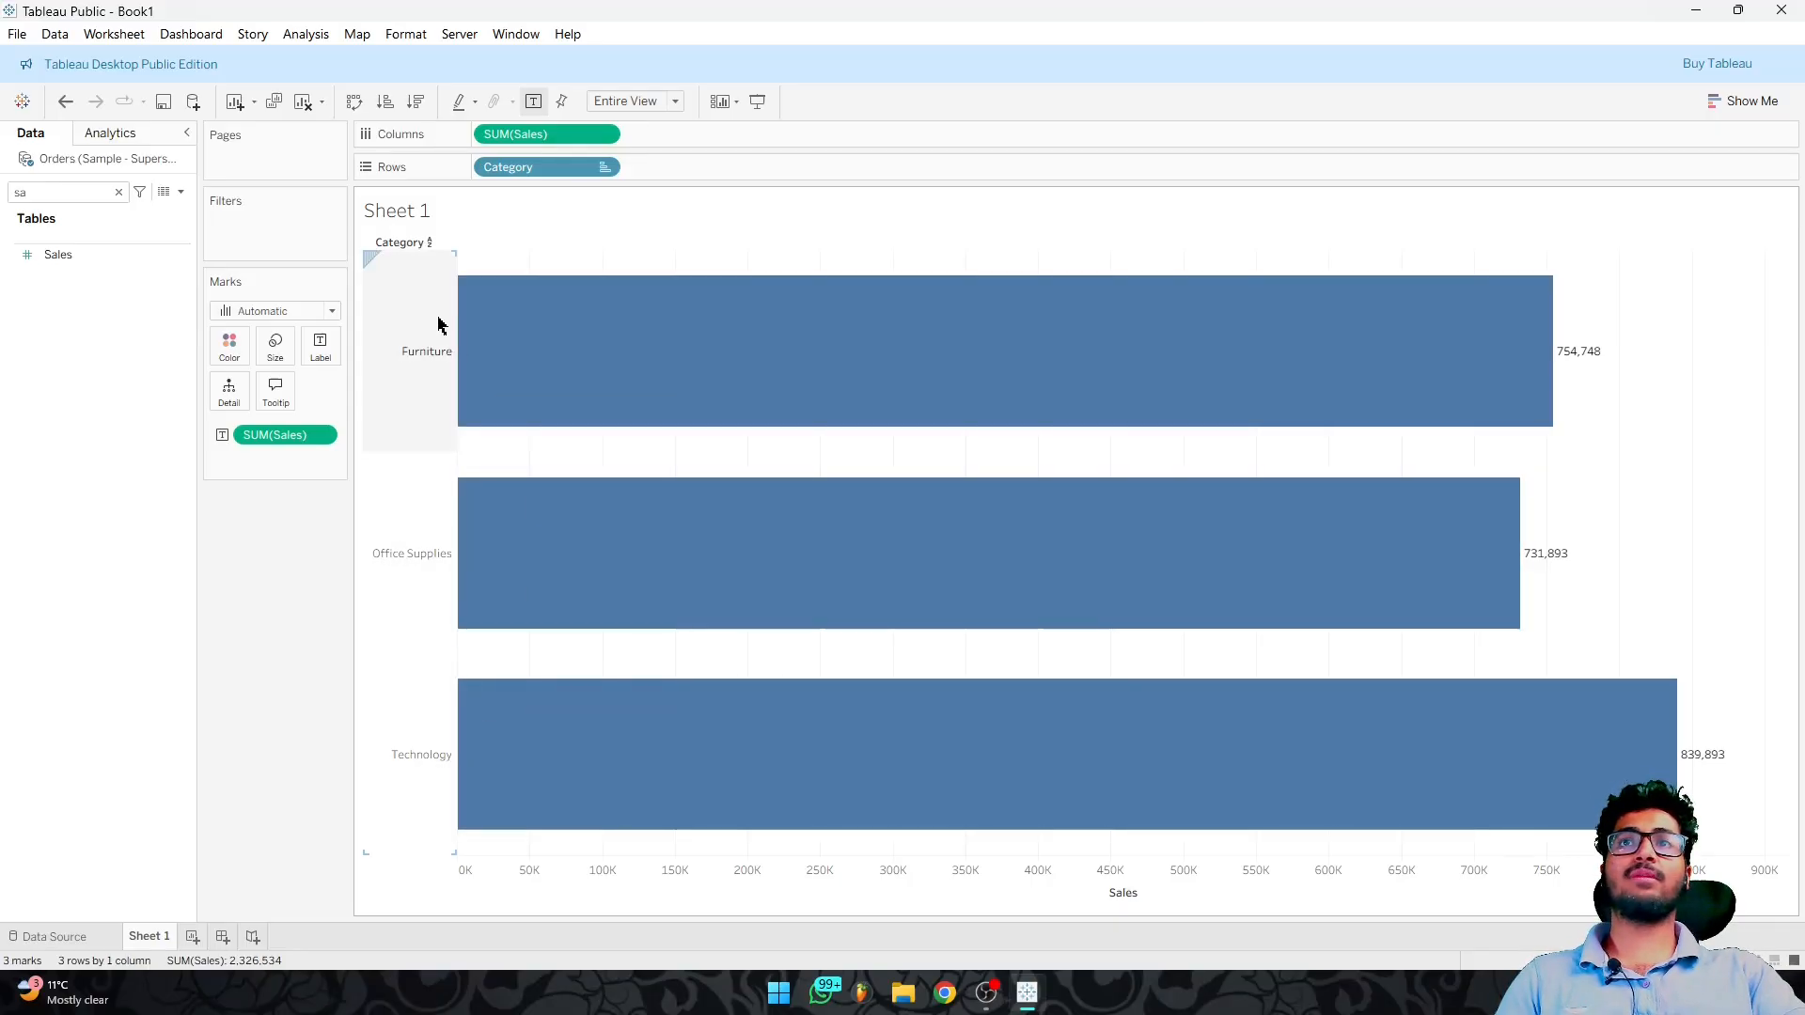
Step: Sort the Category headers in reverse alphabetical order, and change the sort to the SUM(Sales) field in descending order
{"action": "left_click", "coordinate": [430, 243]}
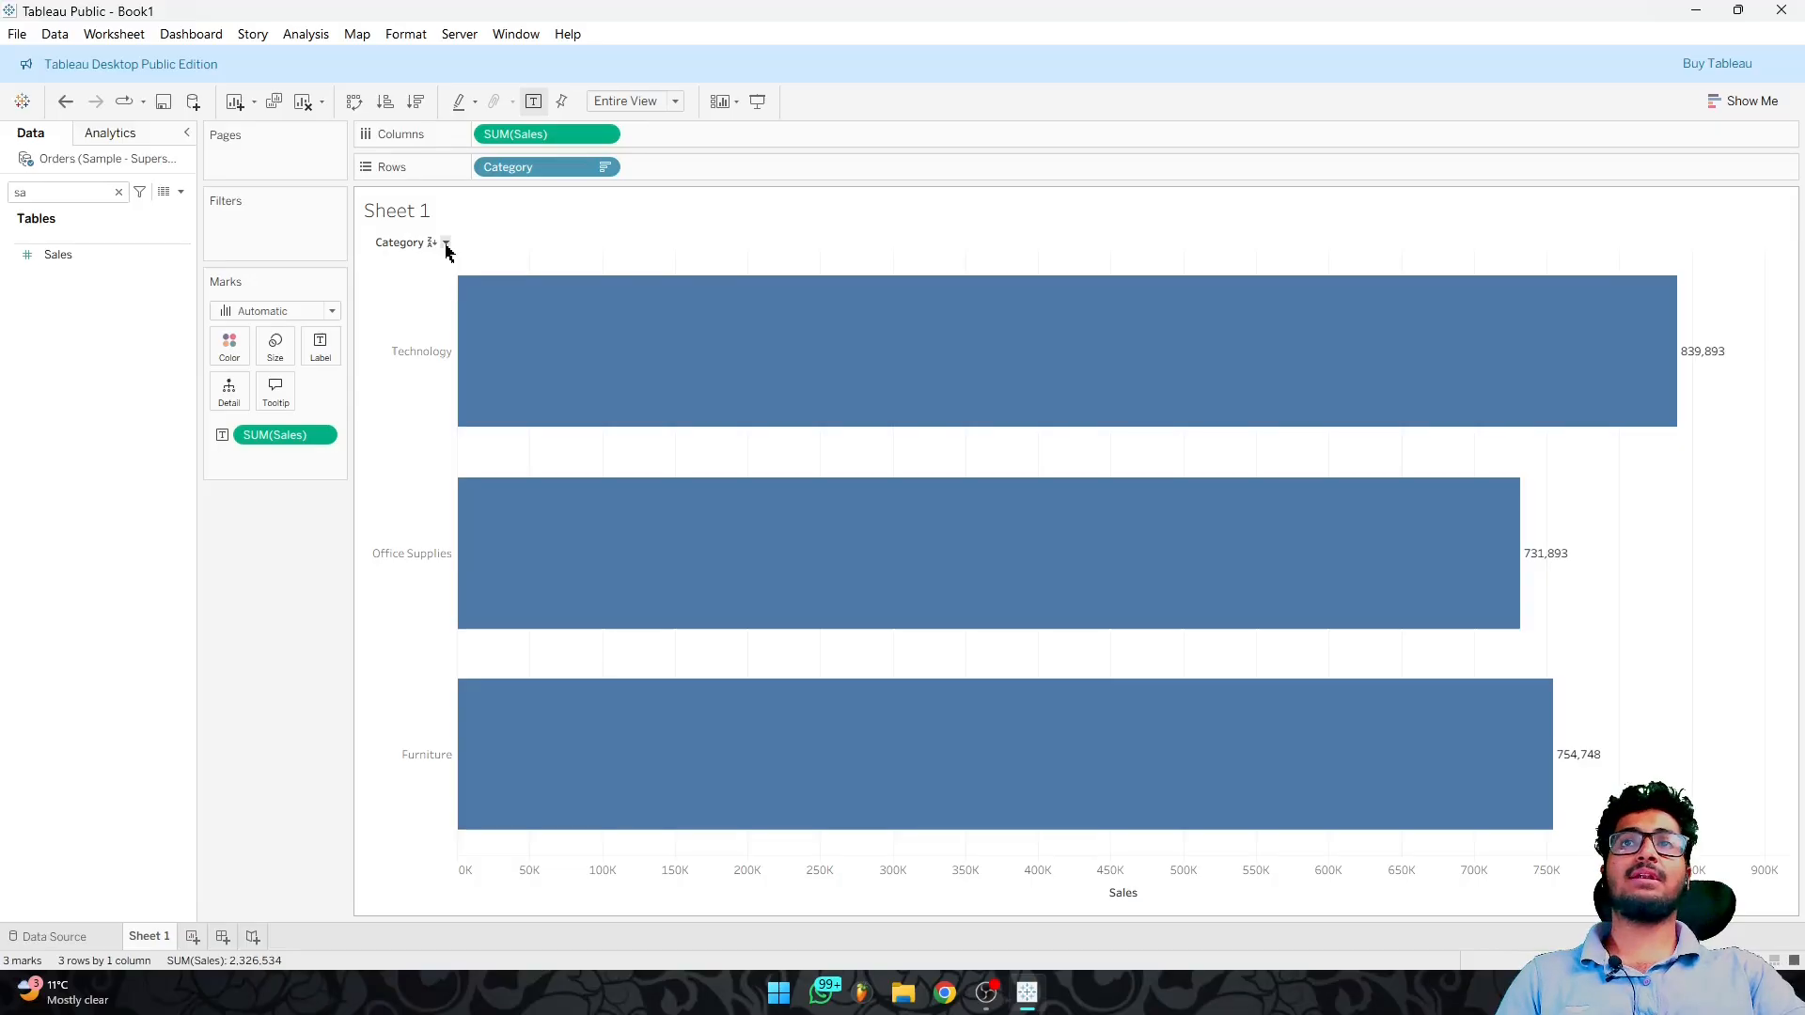
{"action": "left_click", "coordinate": [446, 244]}
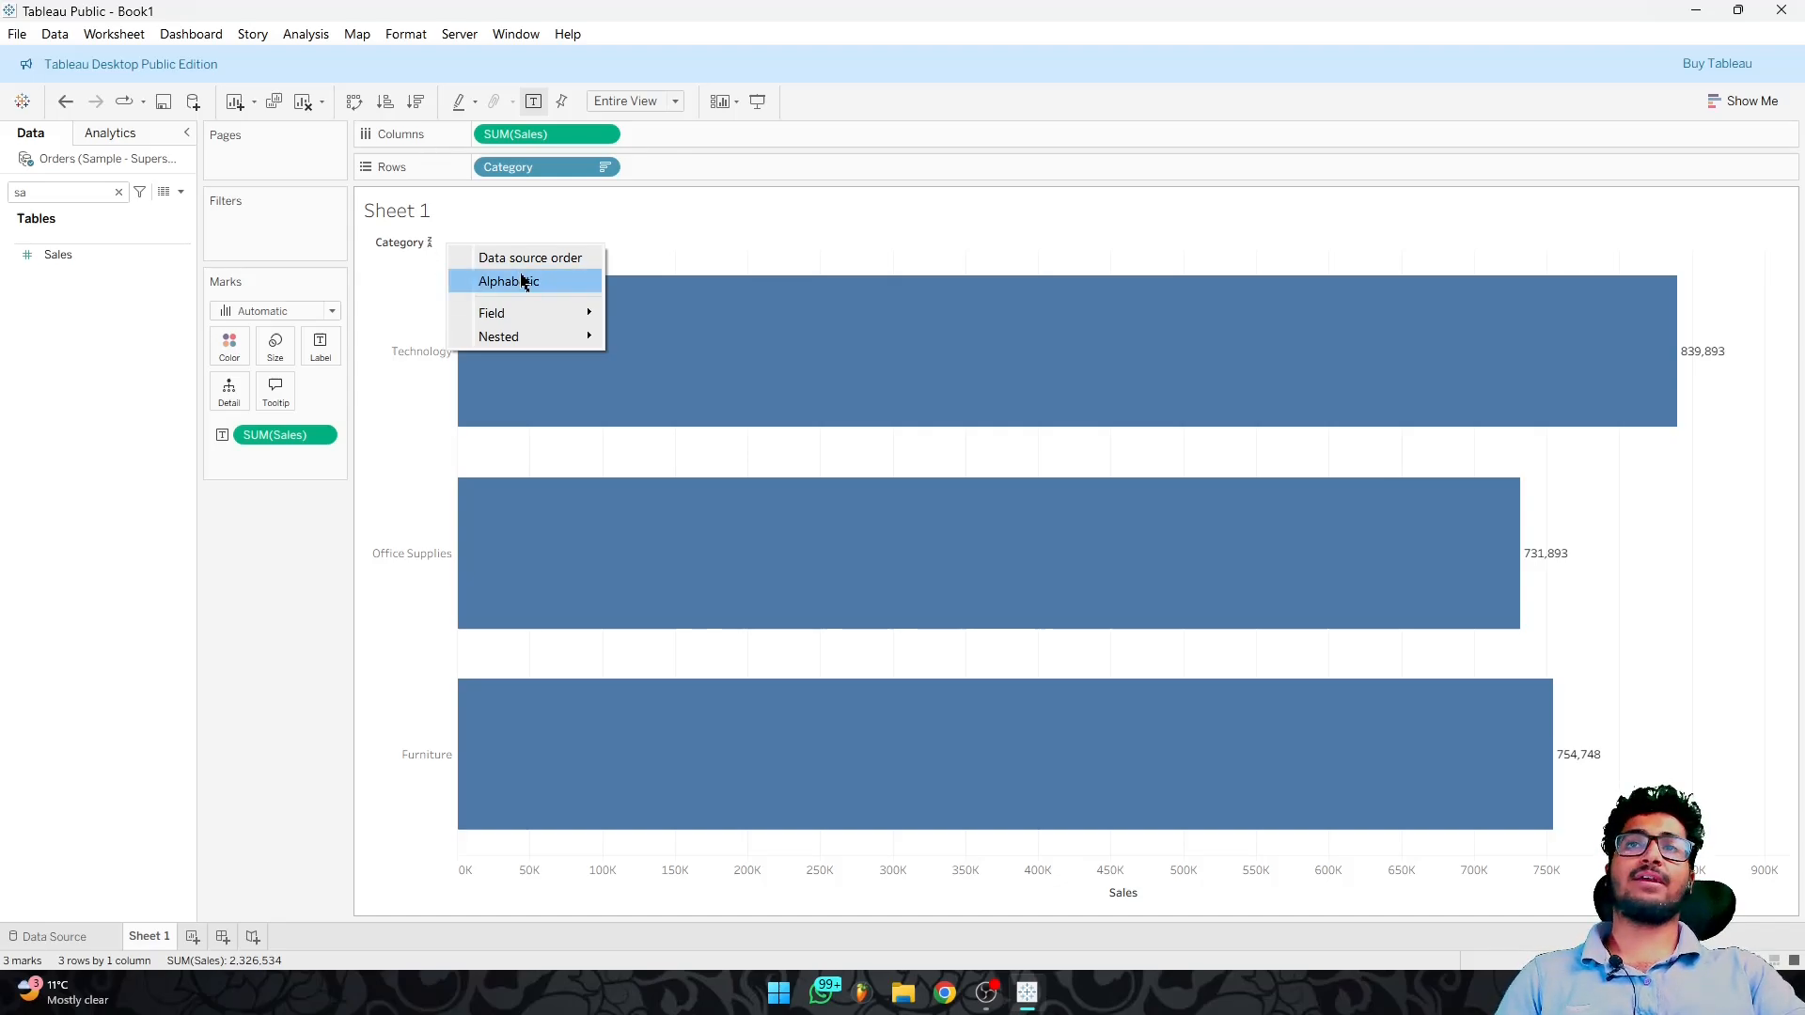
{"action": "mouse_move", "coordinate": [508, 315]}
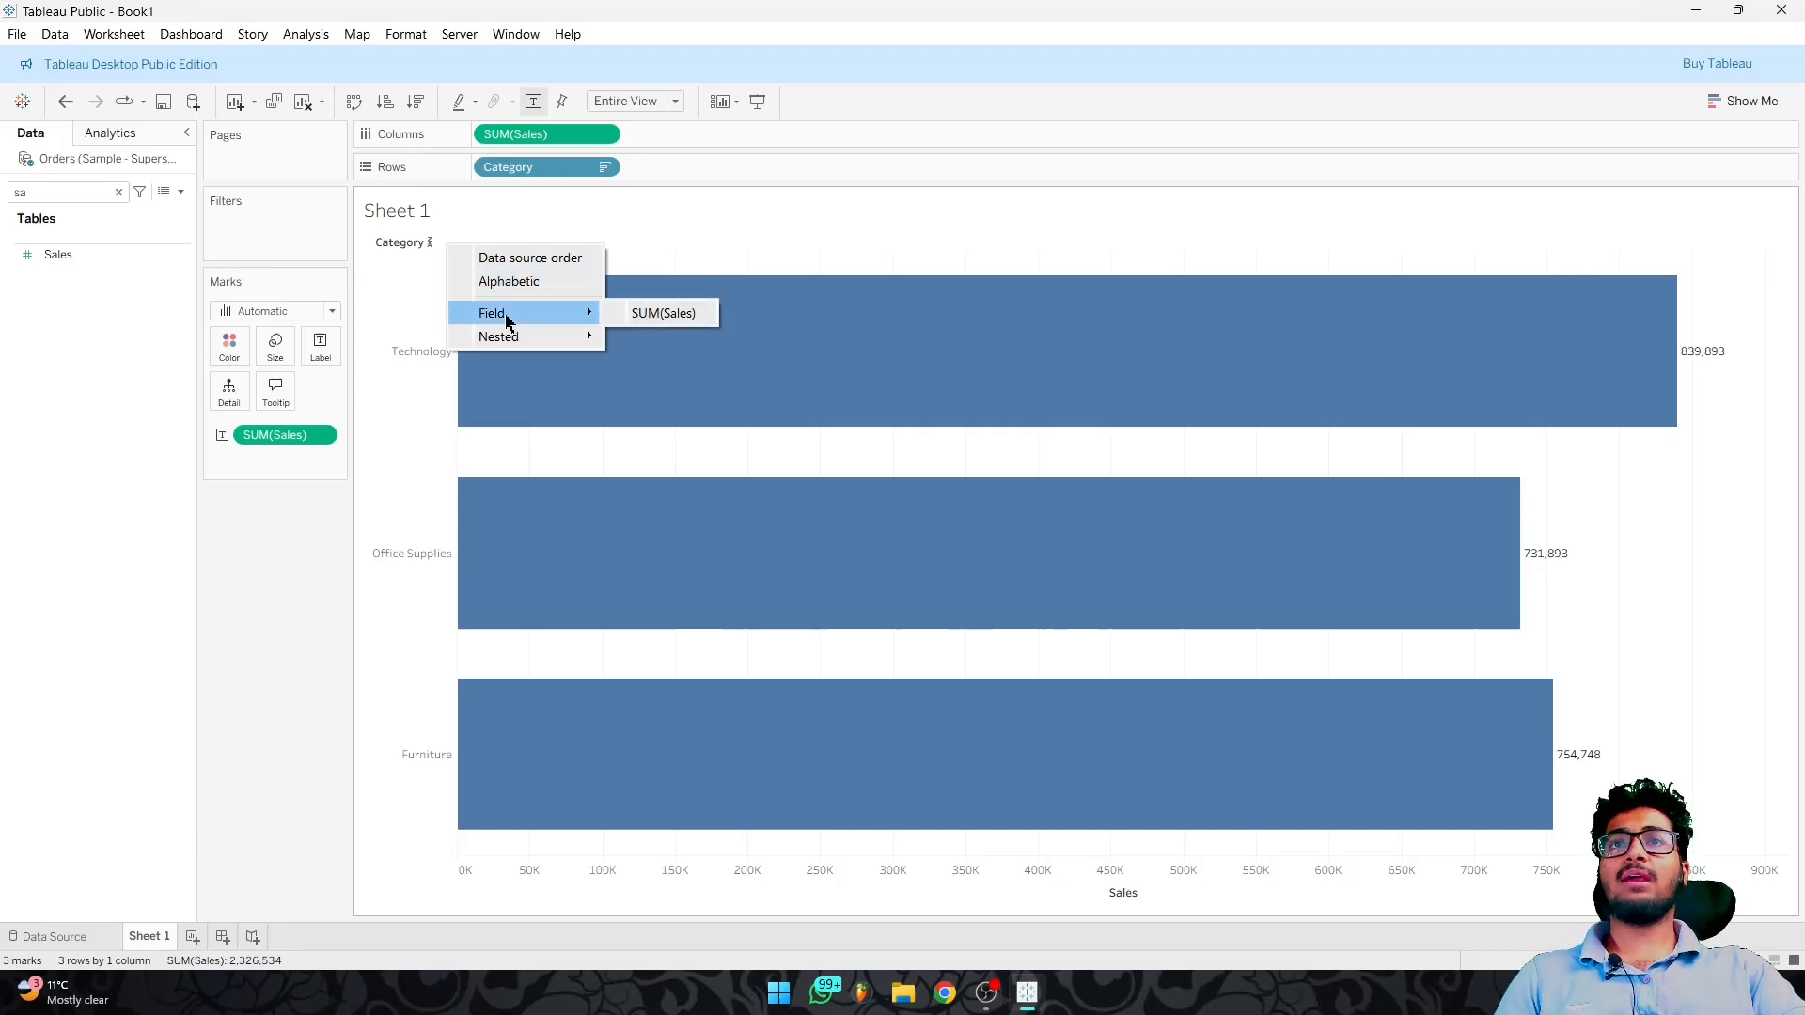
{"action": "left_click", "coordinate": [658, 314]}
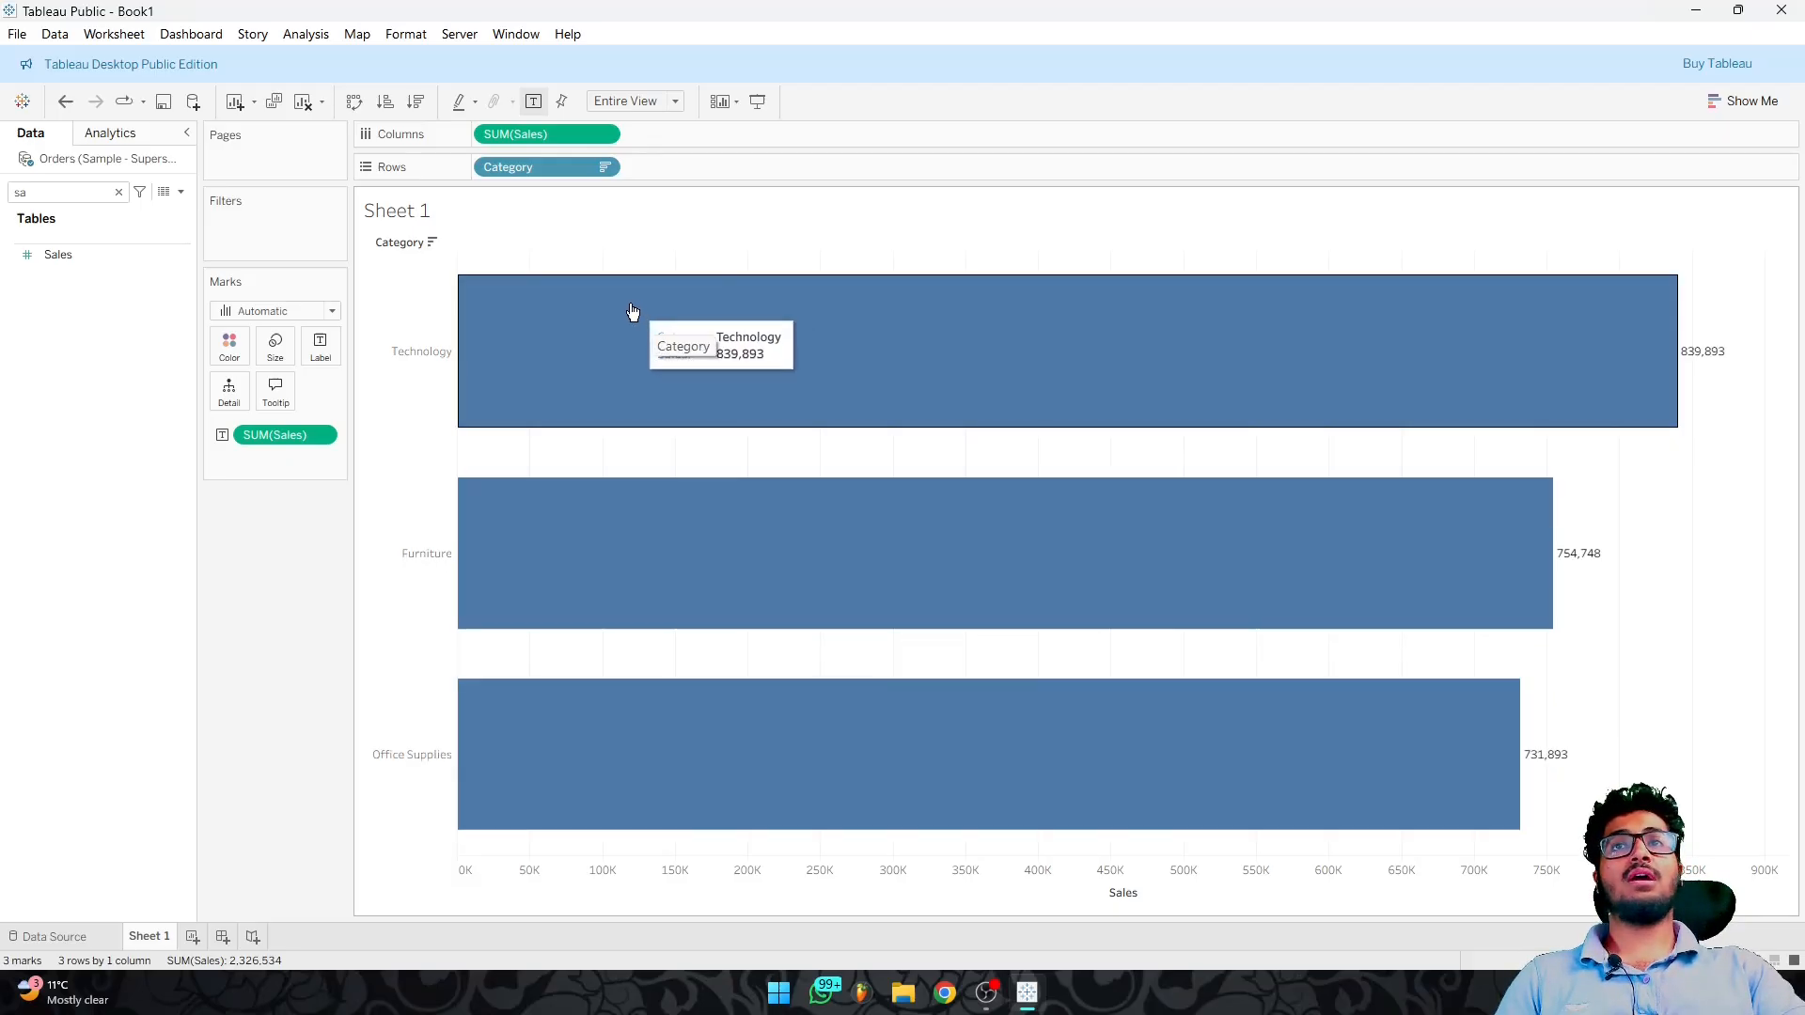
Step: Switch the Category field sort to ascending sales and clear it from the Category header
{"action": "left_click", "coordinate": [433, 242]}
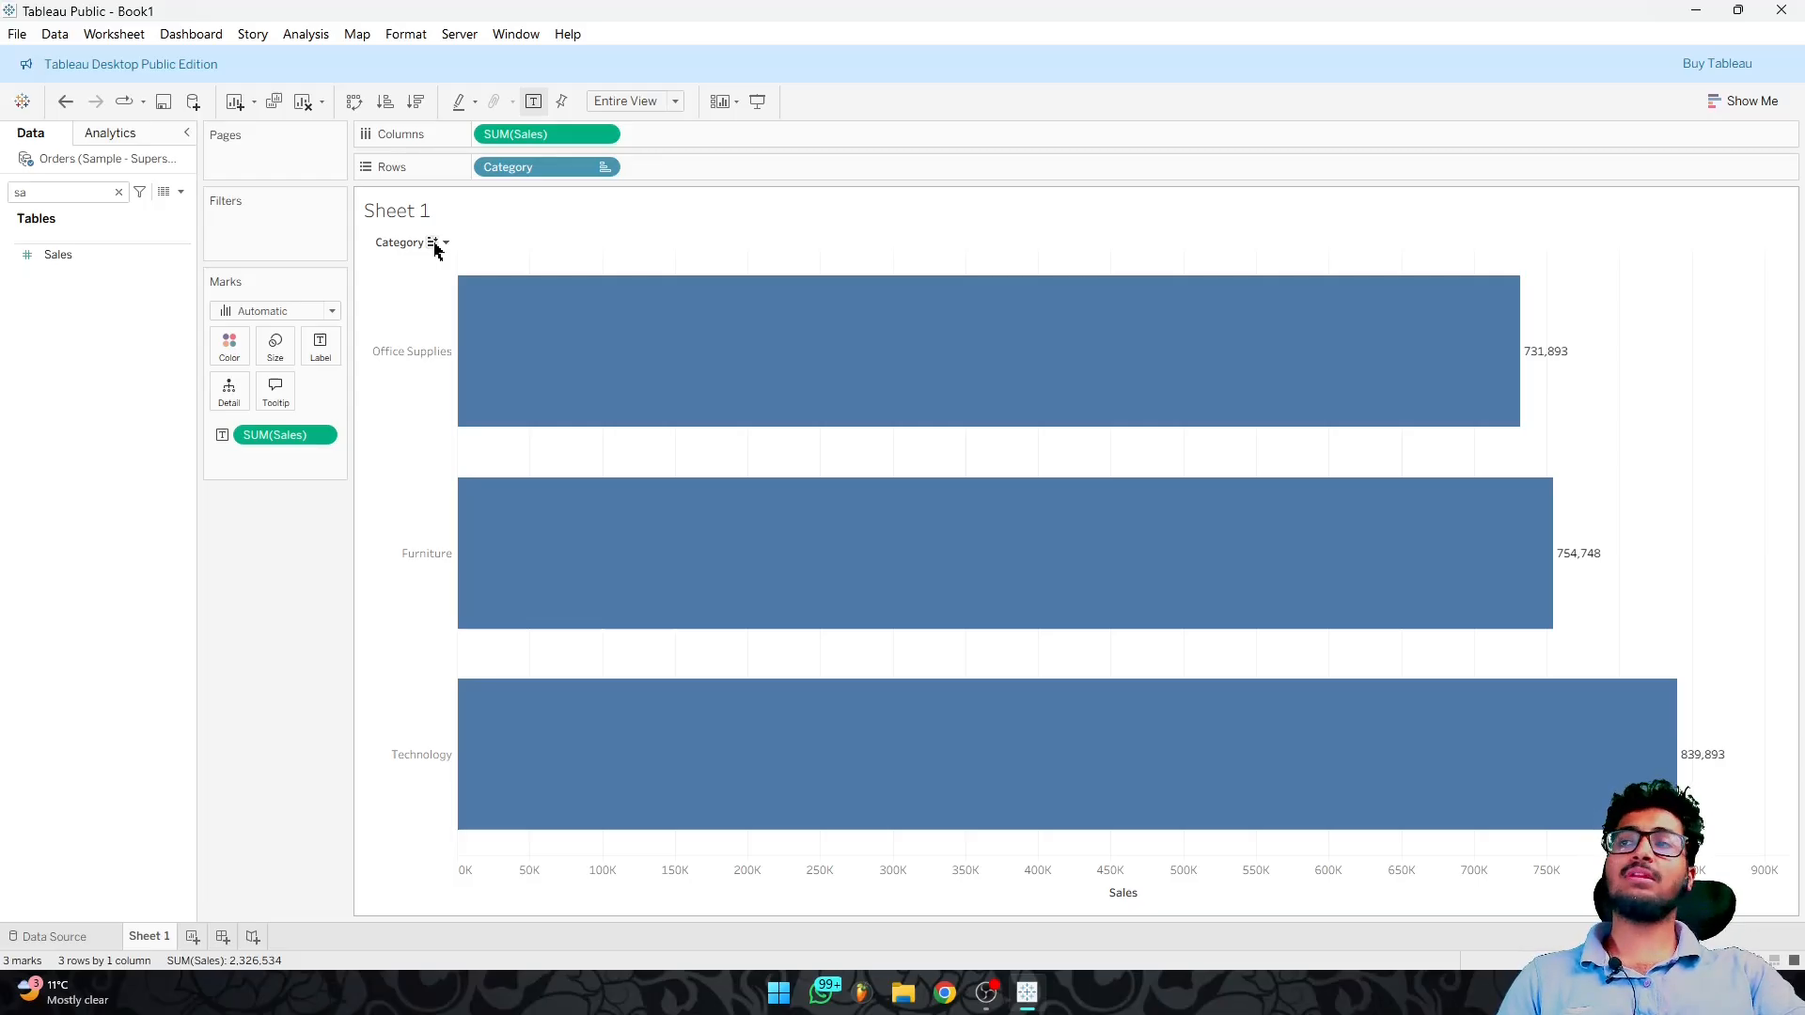
{"action": "left_click", "coordinate": [434, 244]}
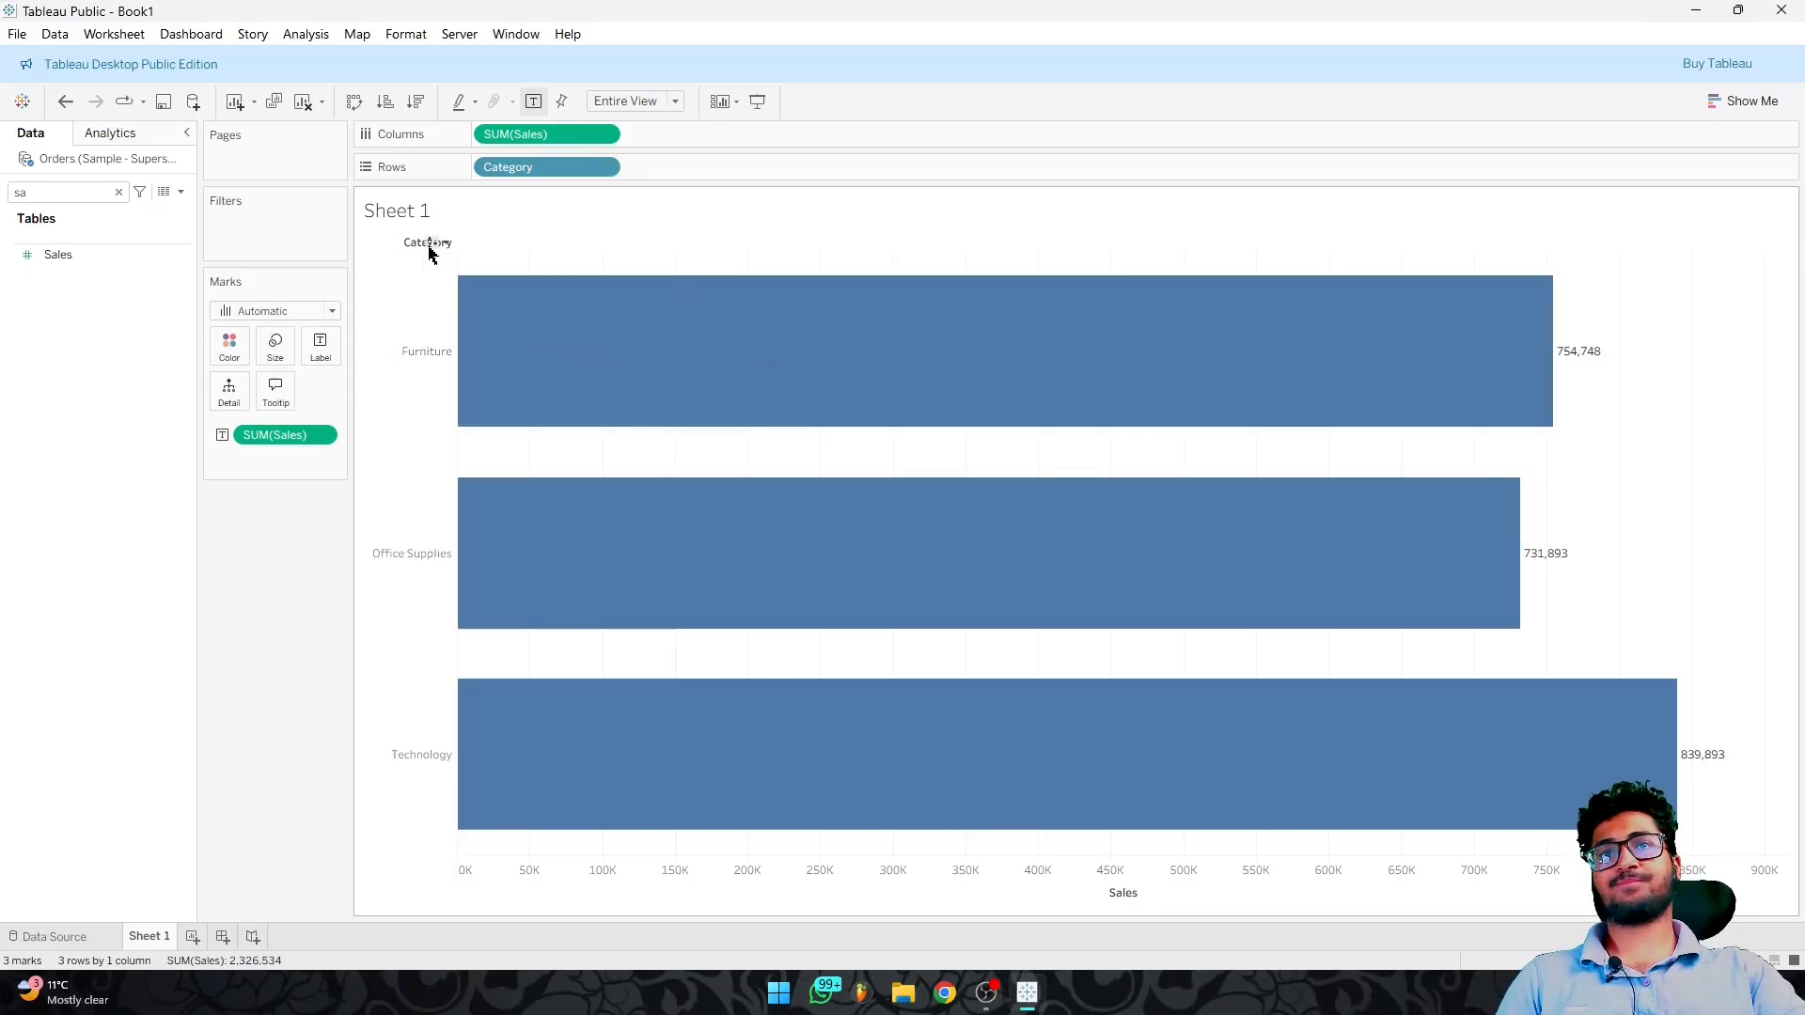
{"action": "left_click", "coordinate": [449, 243]}
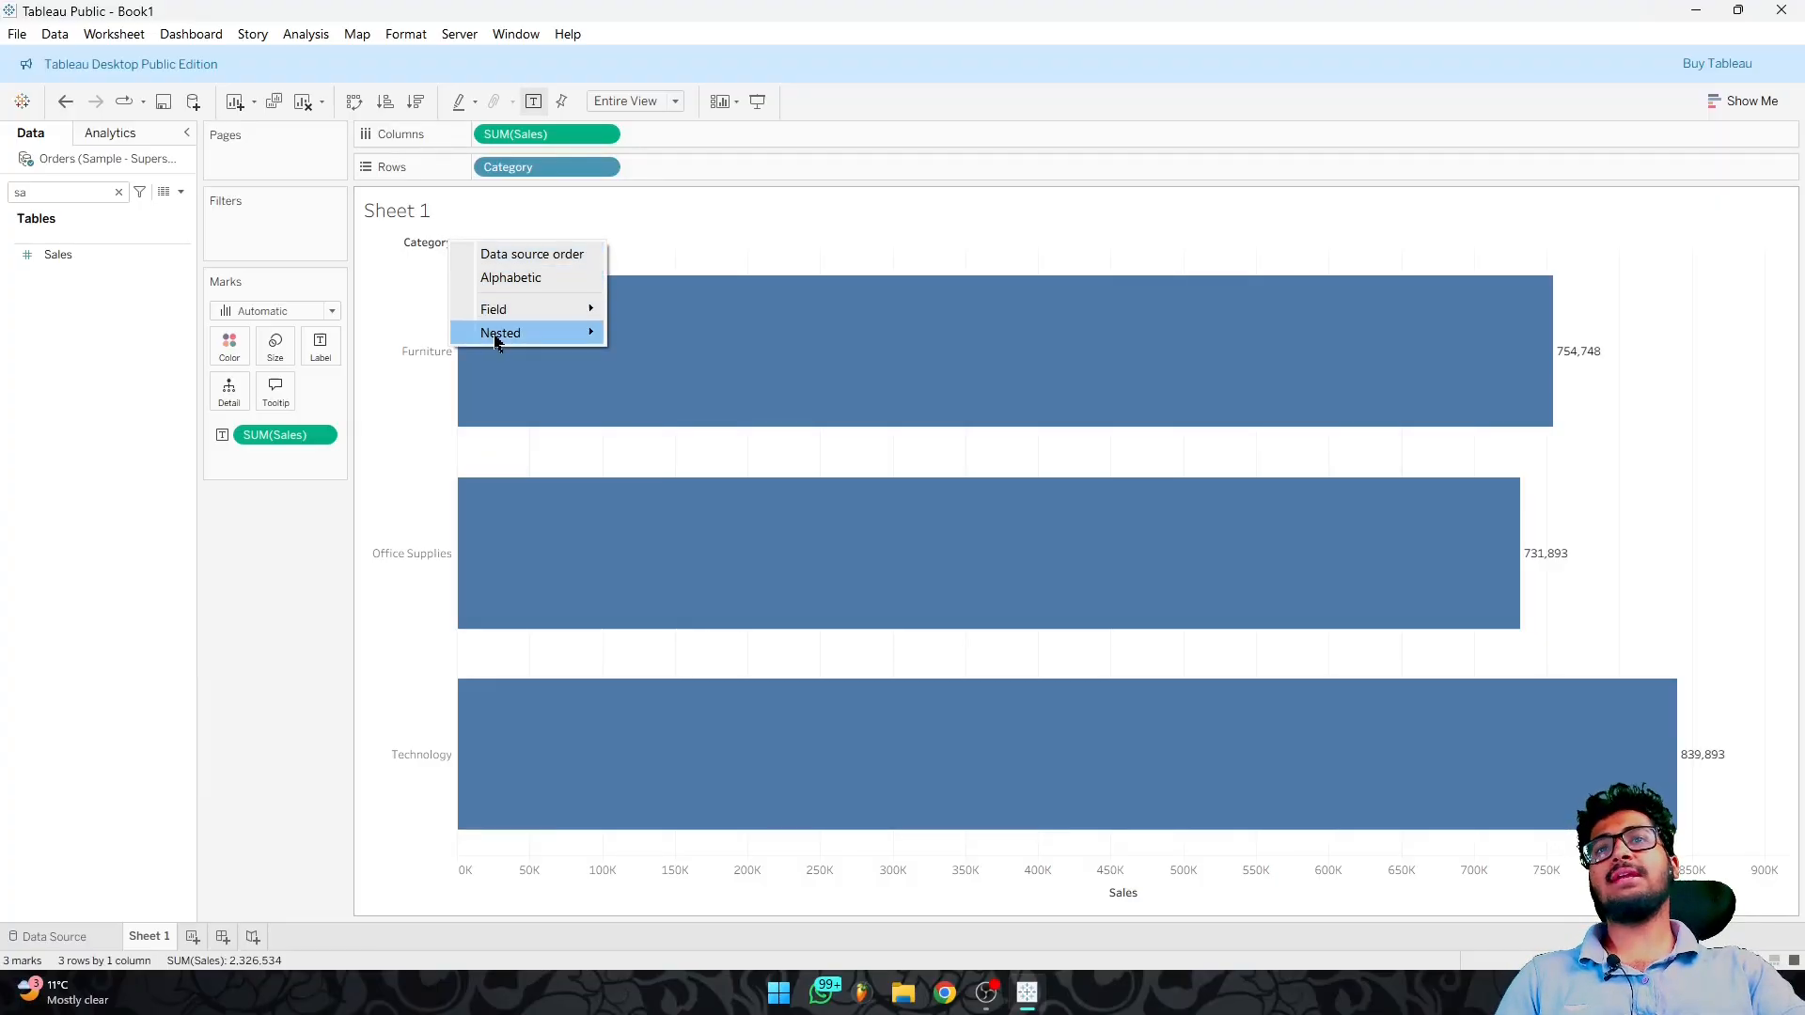
{"action": "mouse_move", "coordinate": [498, 343]}
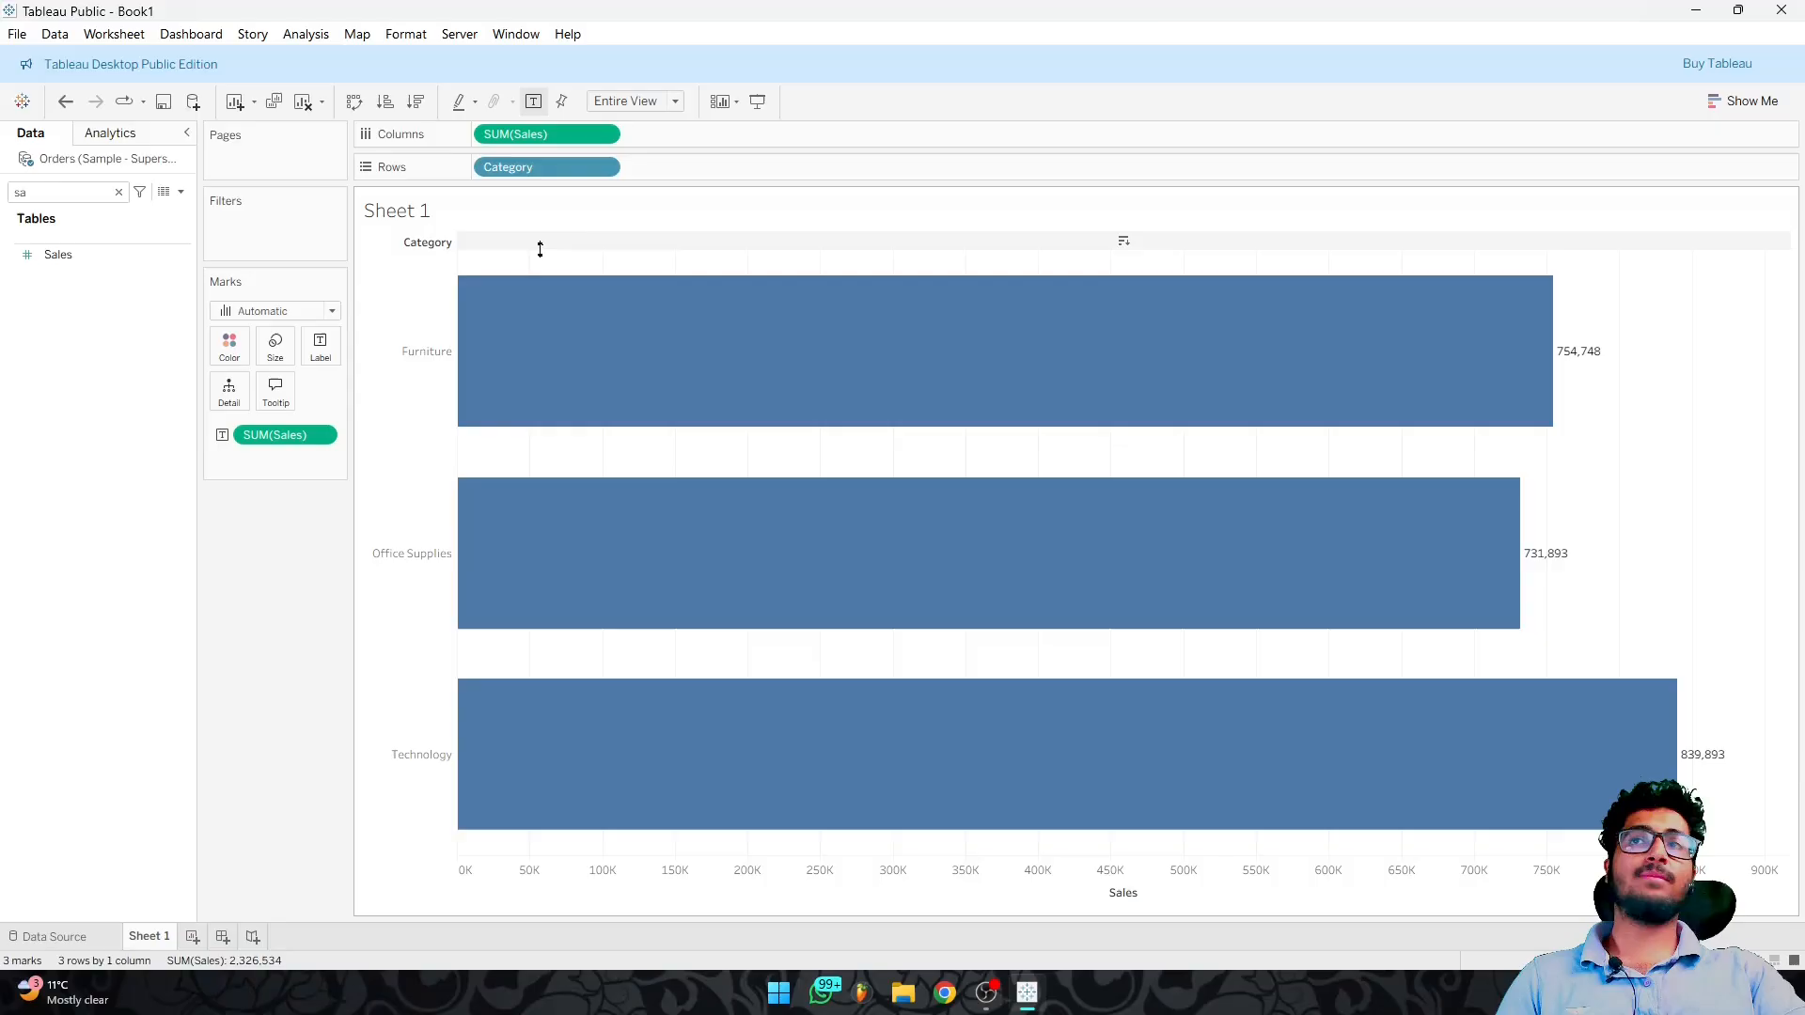
Step: Add Sub-Category to Rows after Category and sort the sub-categories by descending sales within each category
{"action": "left_click", "coordinate": [118, 192]}
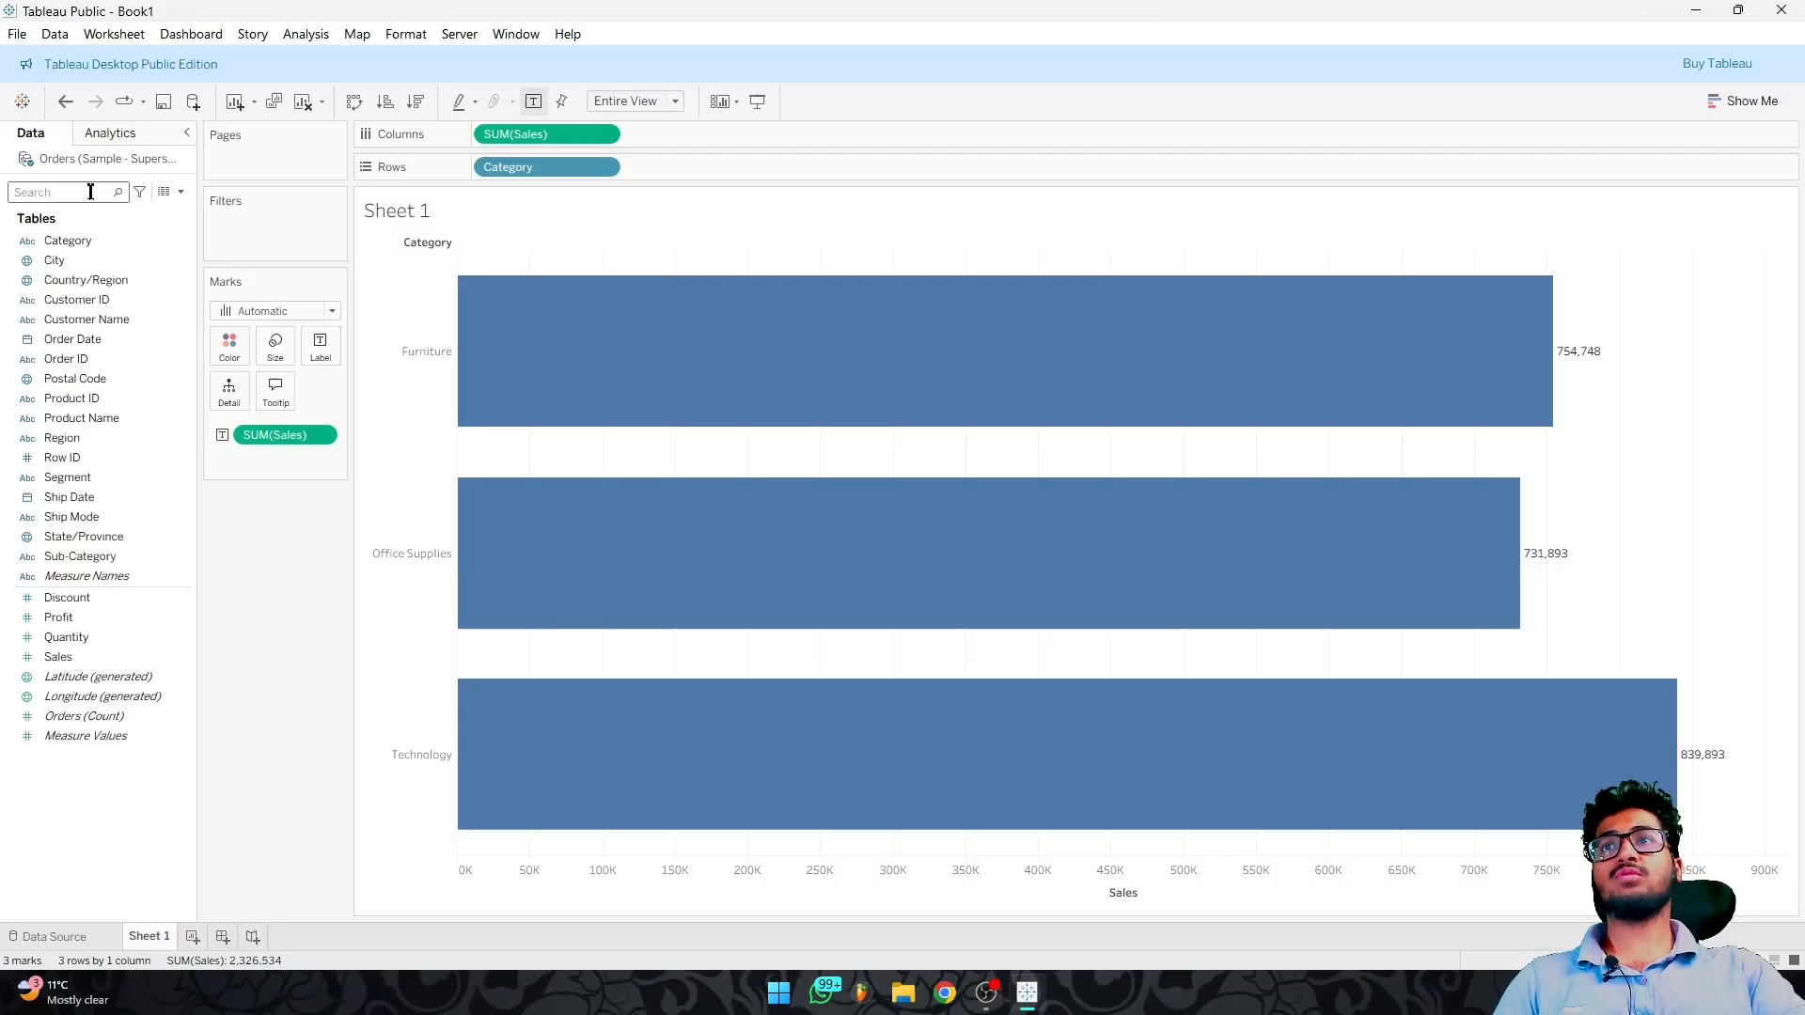
{"action": "type", "text": "su"}
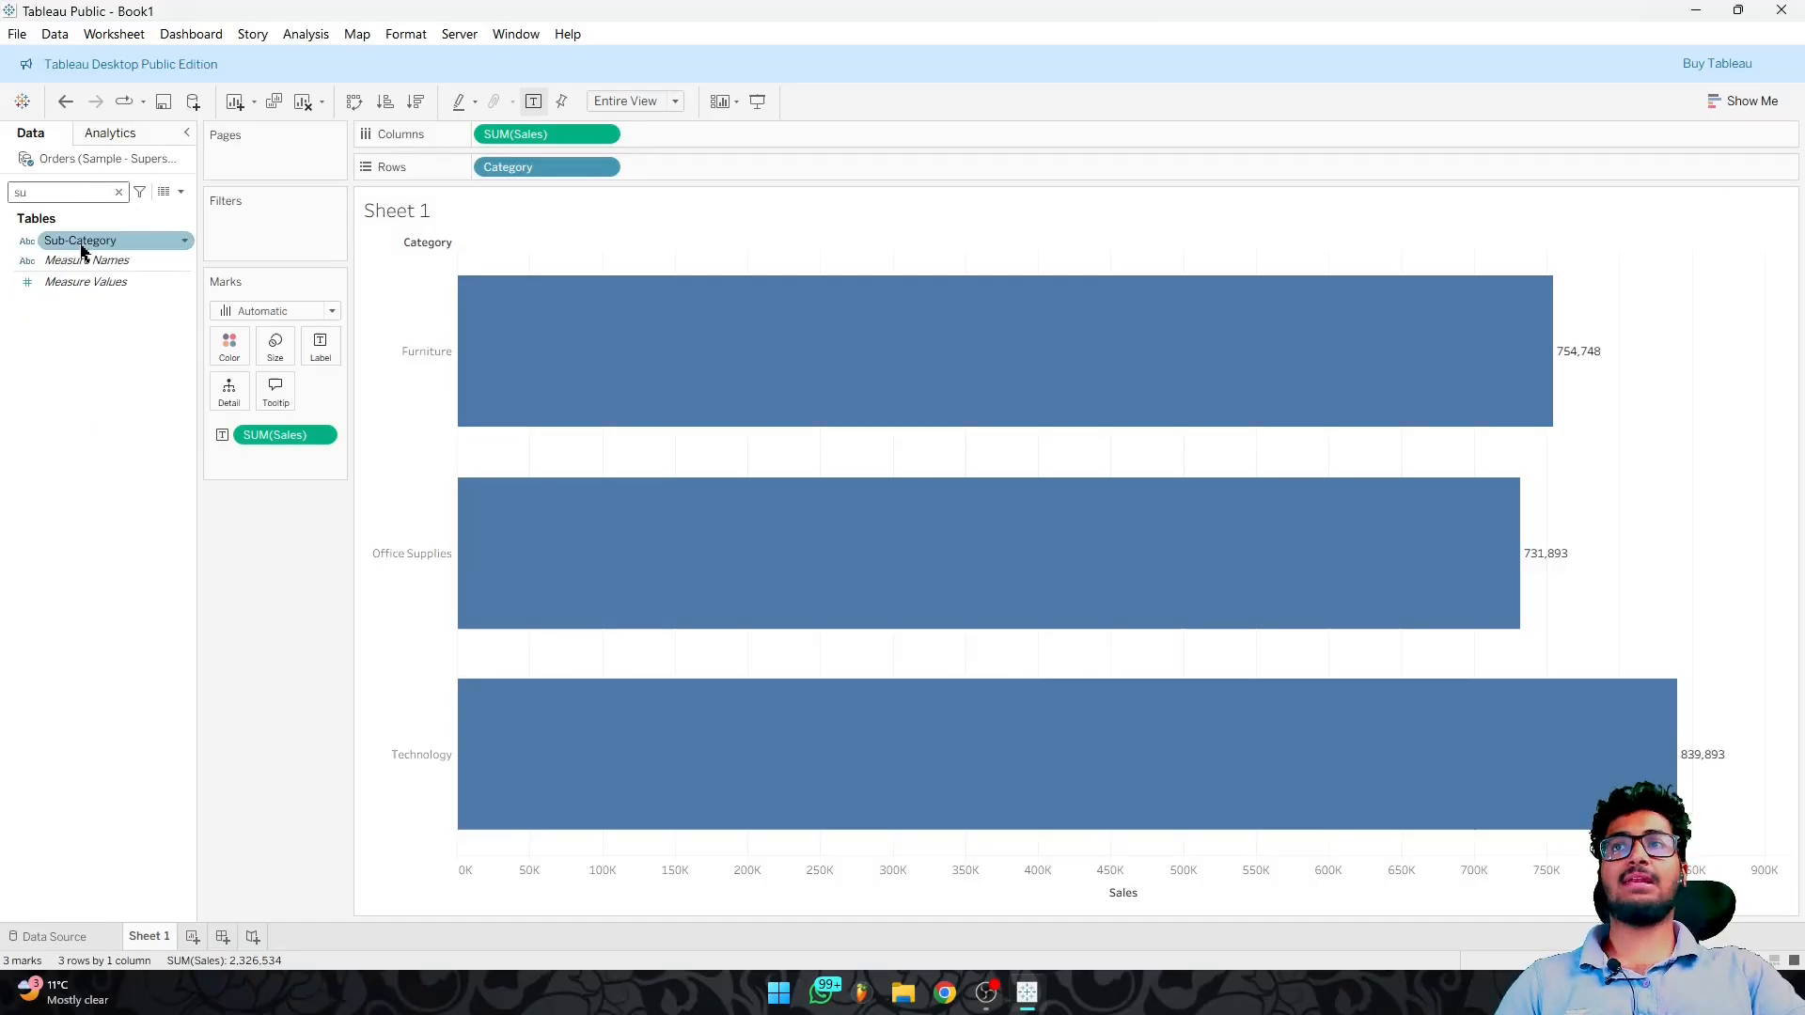
{"action": "left_click_drag", "start_coordinate": [77, 246], "coordinate": [673, 173]}
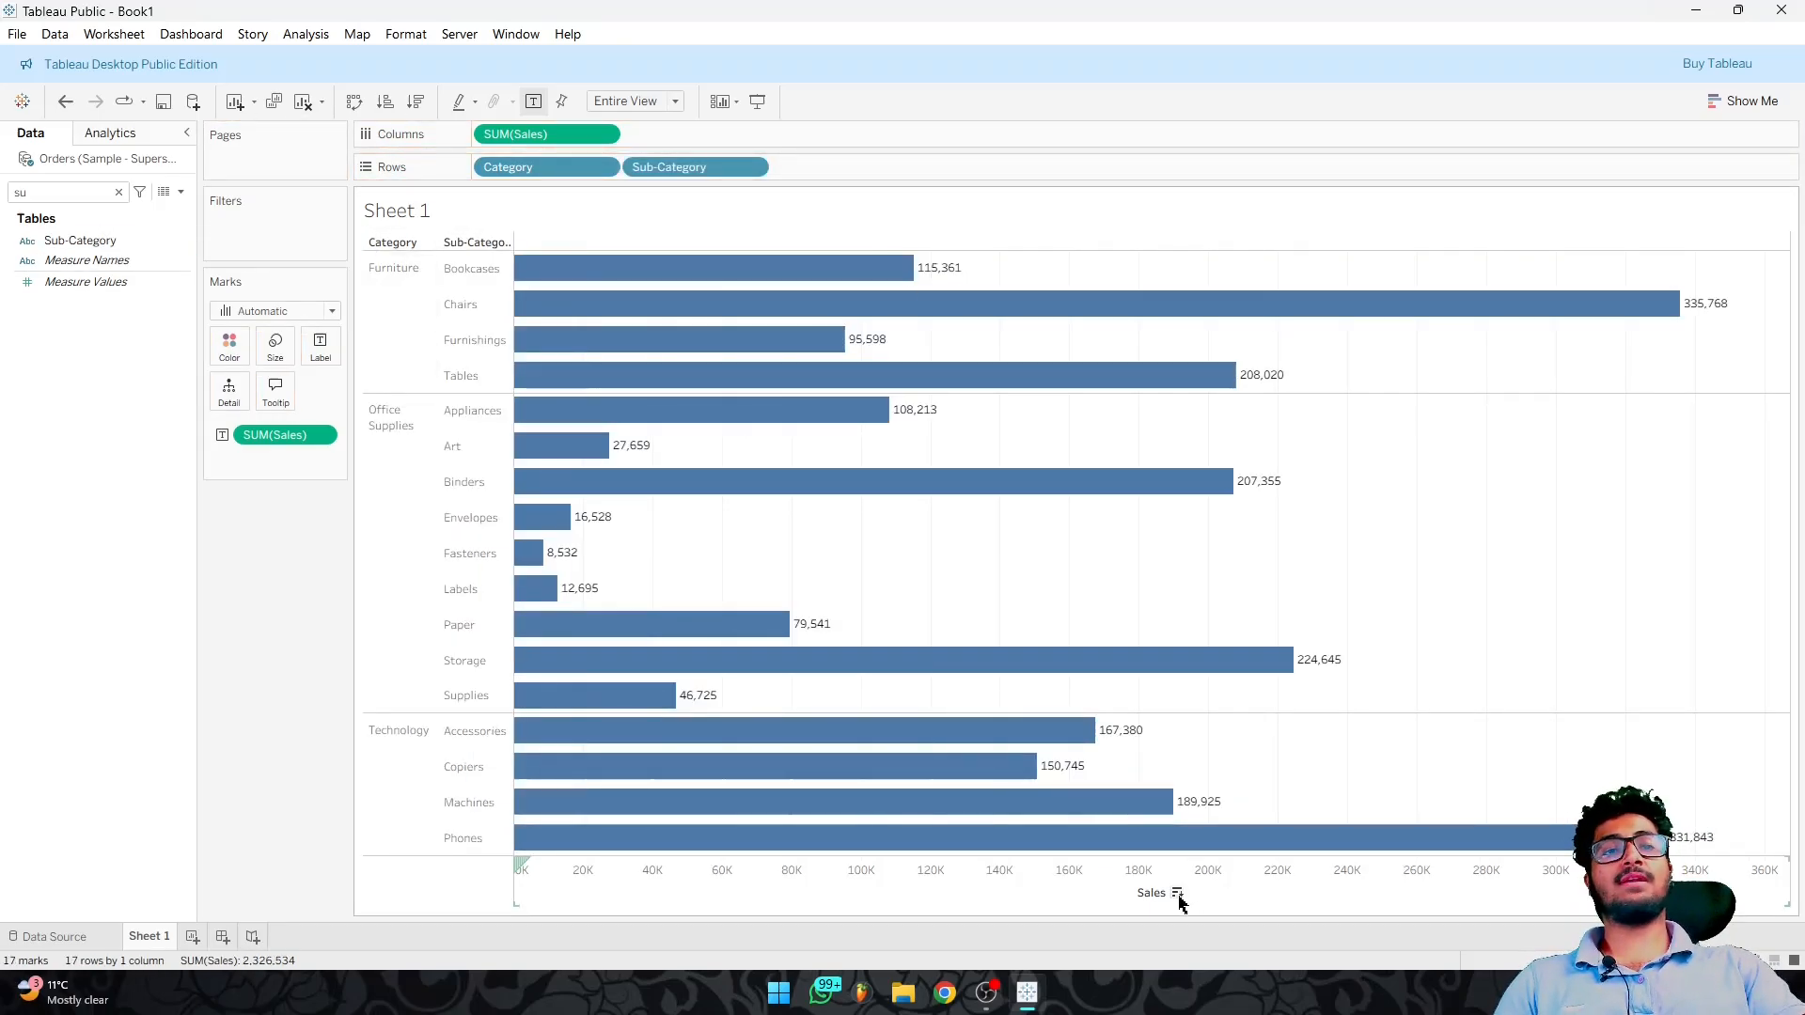
{"action": "left_click", "coordinate": [1180, 900]}
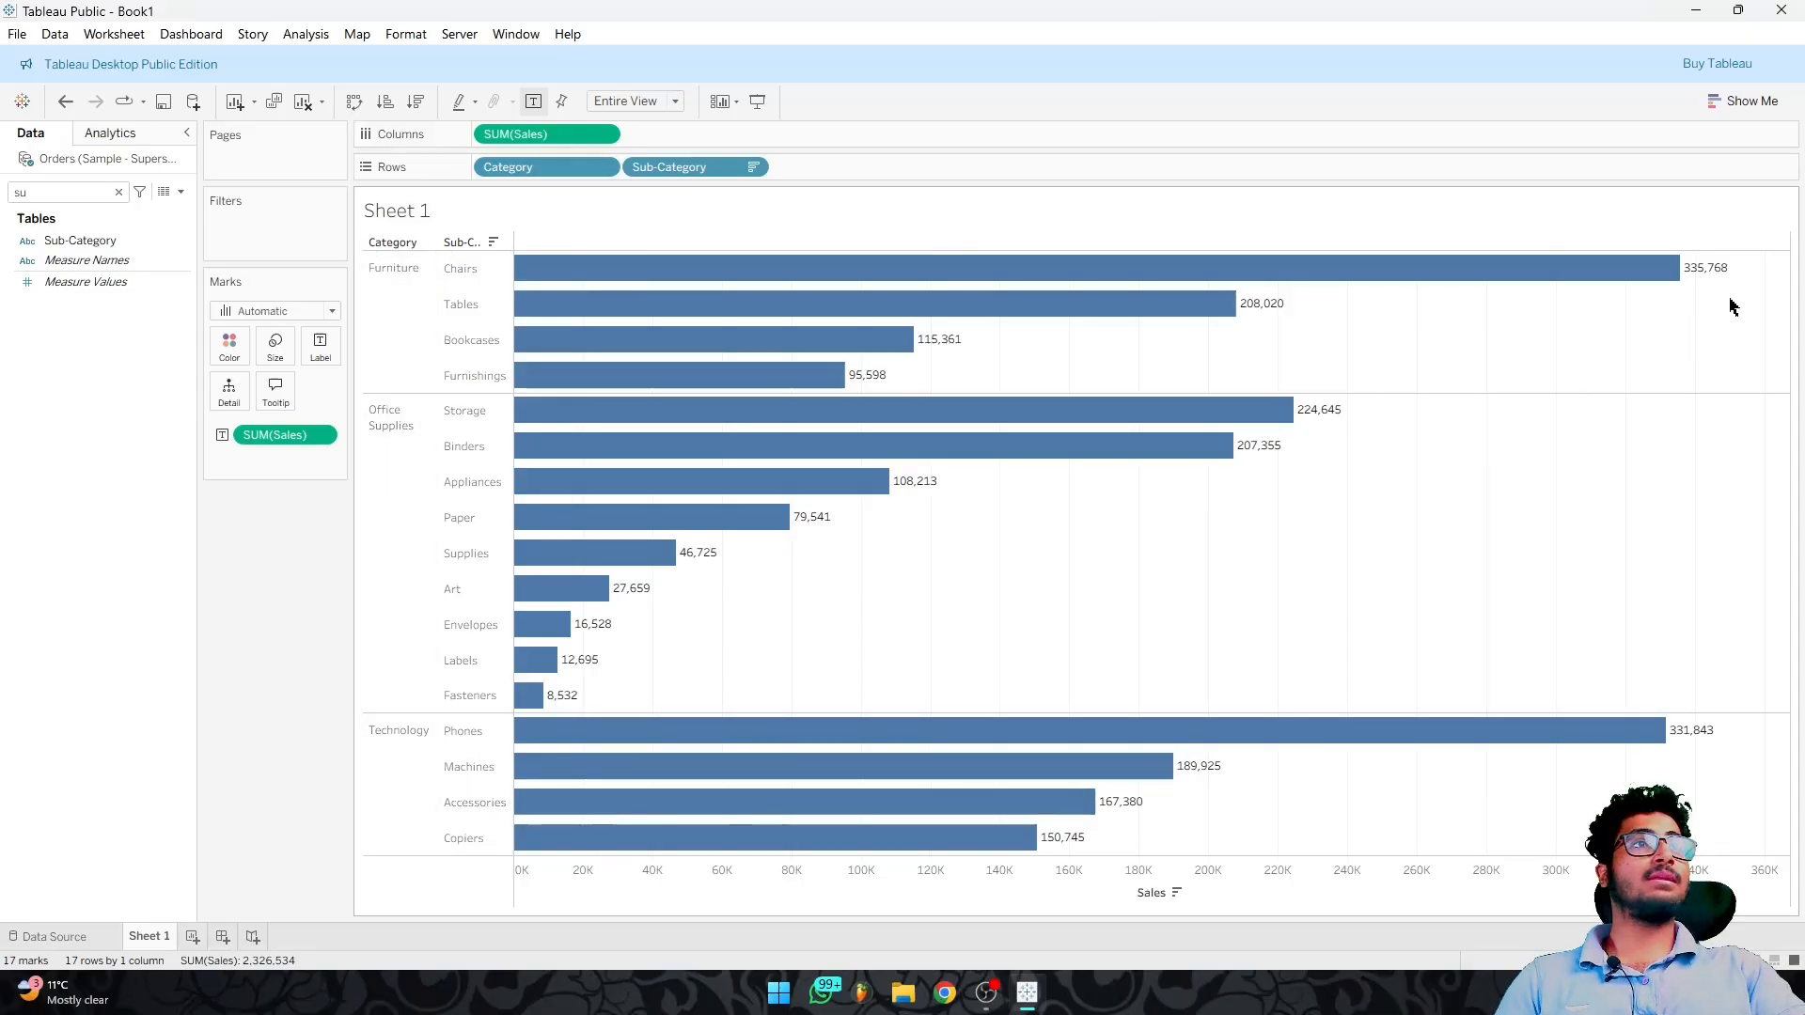
Step: Check the total sales of the Furniture, Office Supplies and Technology groups by selecting each group's bars
{"action": "left_click_drag", "start_coordinate": [1761, 265], "coordinate": [717, 396]}
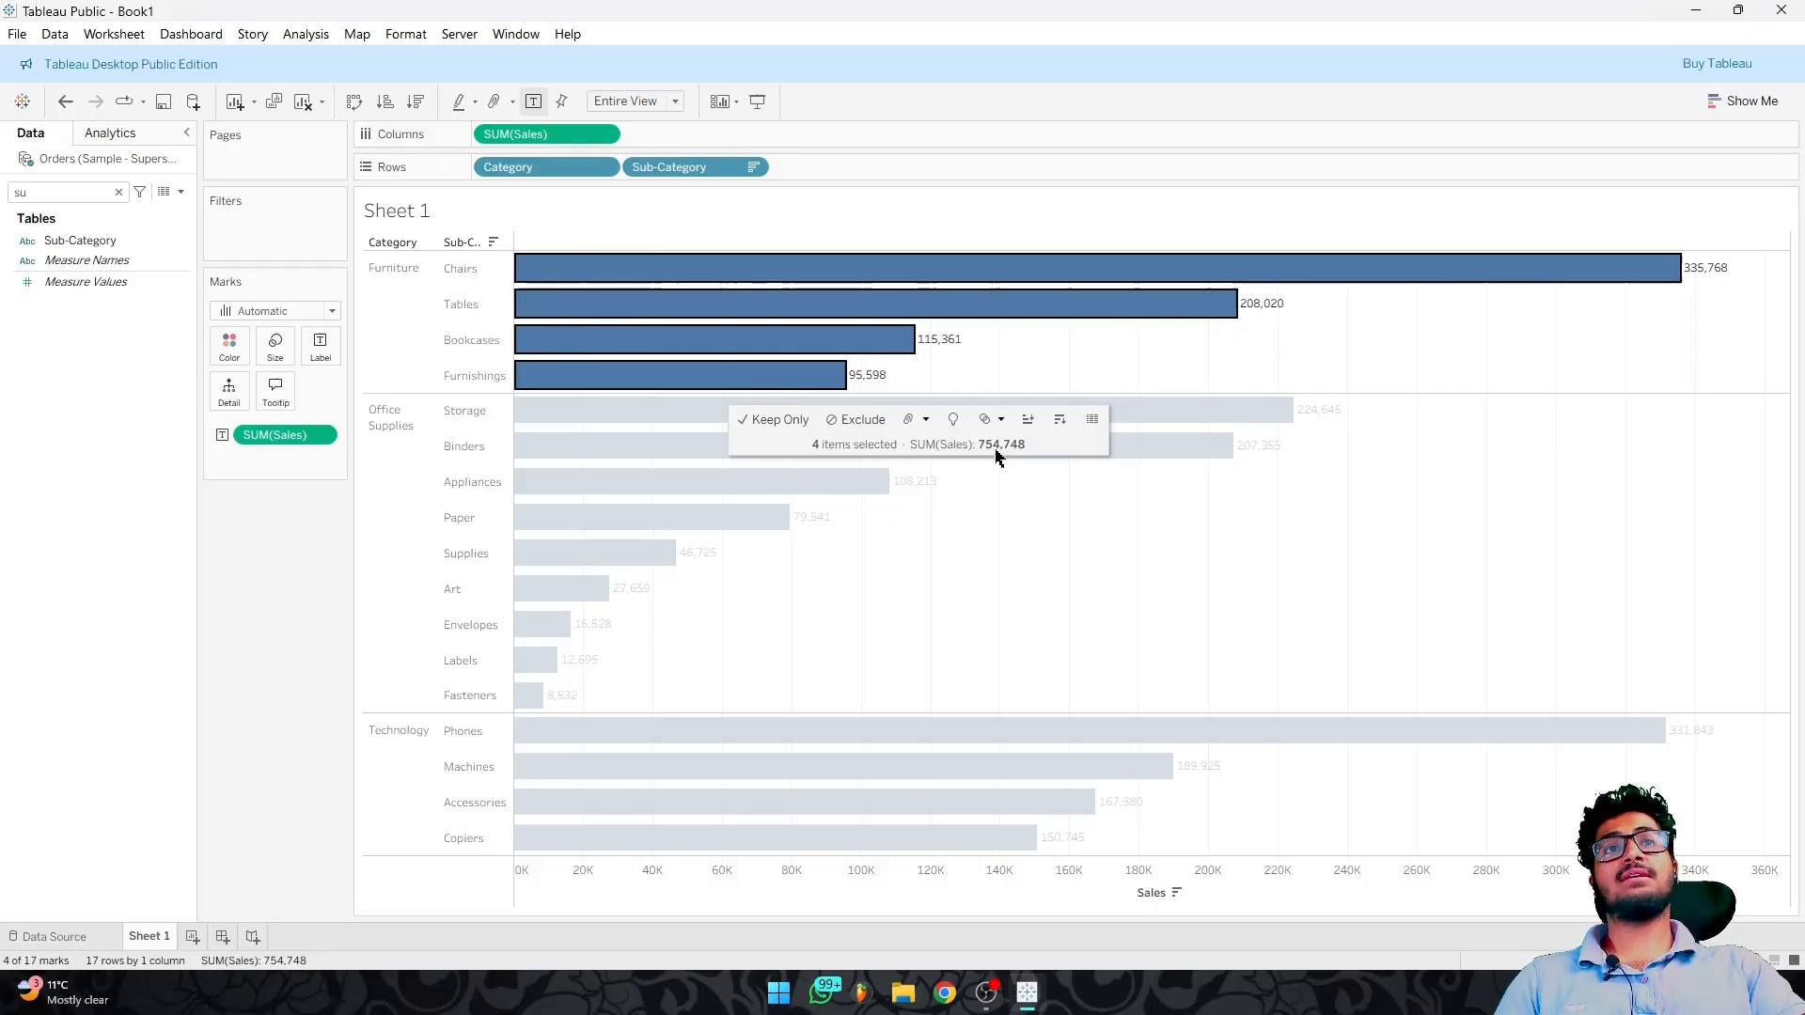
{"action": "left_click_drag", "start_coordinate": [1453, 414], "coordinate": [532, 705]}
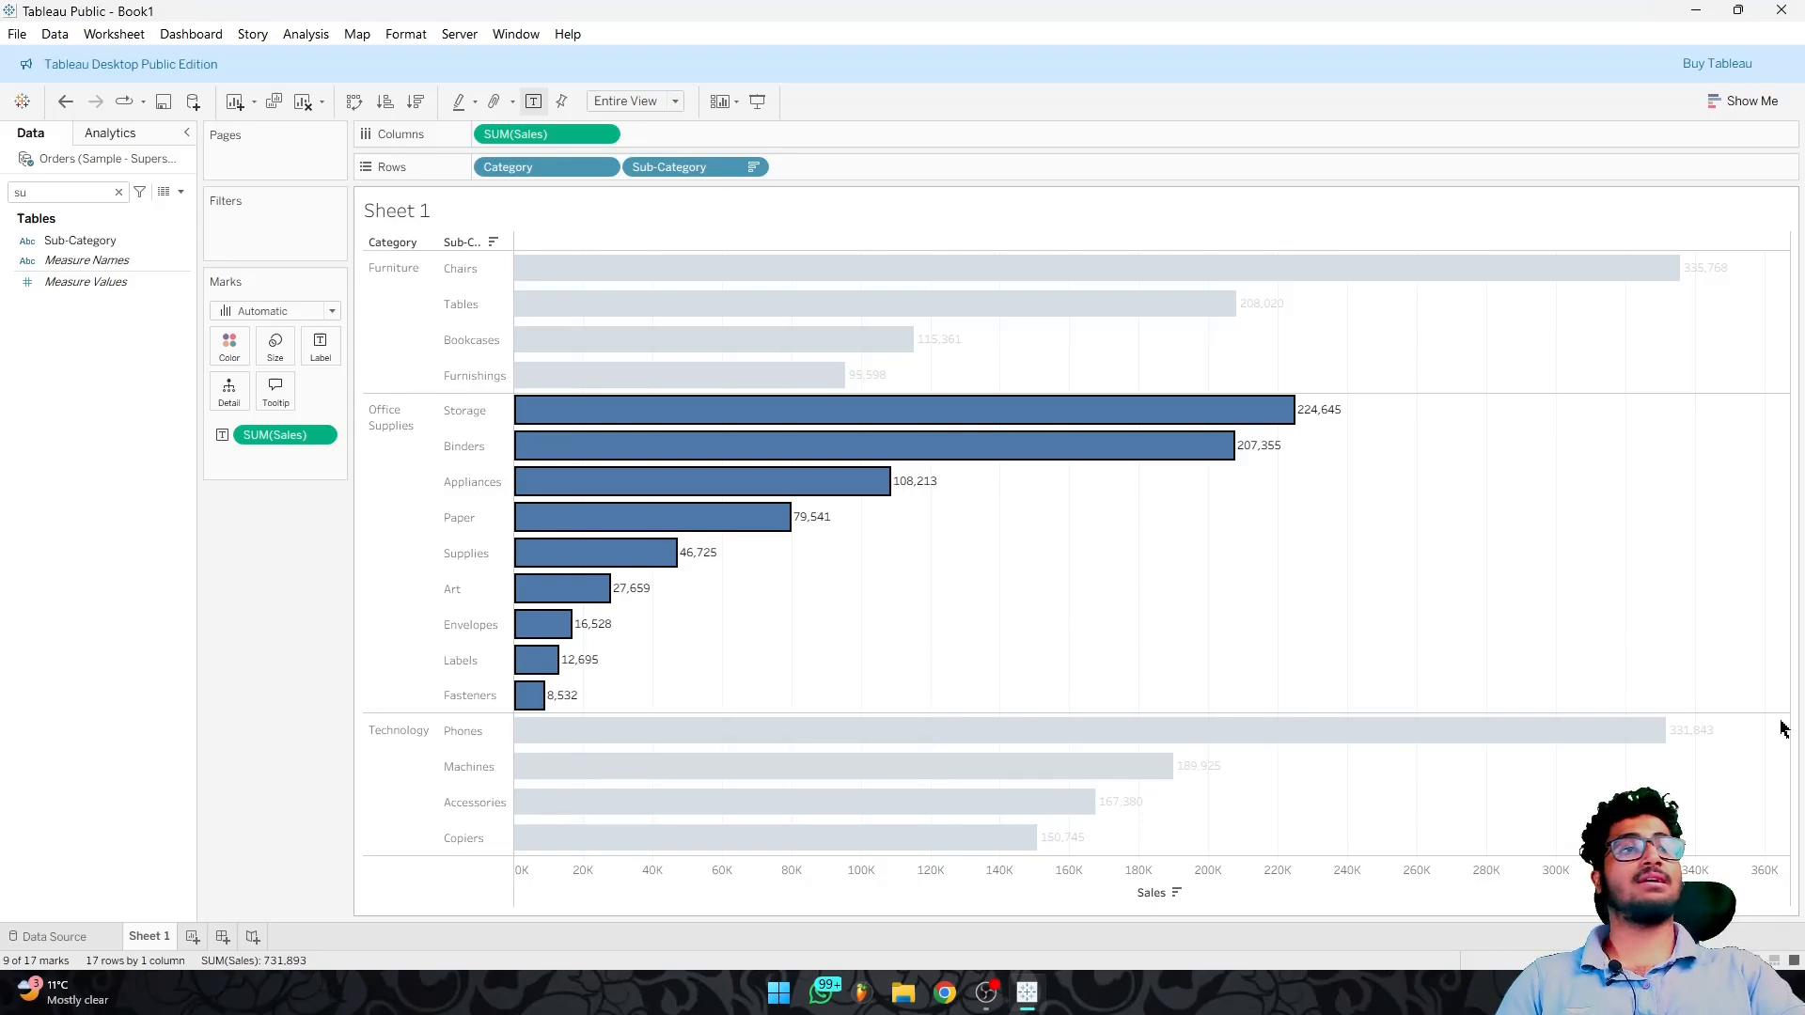
{"action": "left_click_drag", "start_coordinate": [1777, 729], "coordinate": [904, 848]}
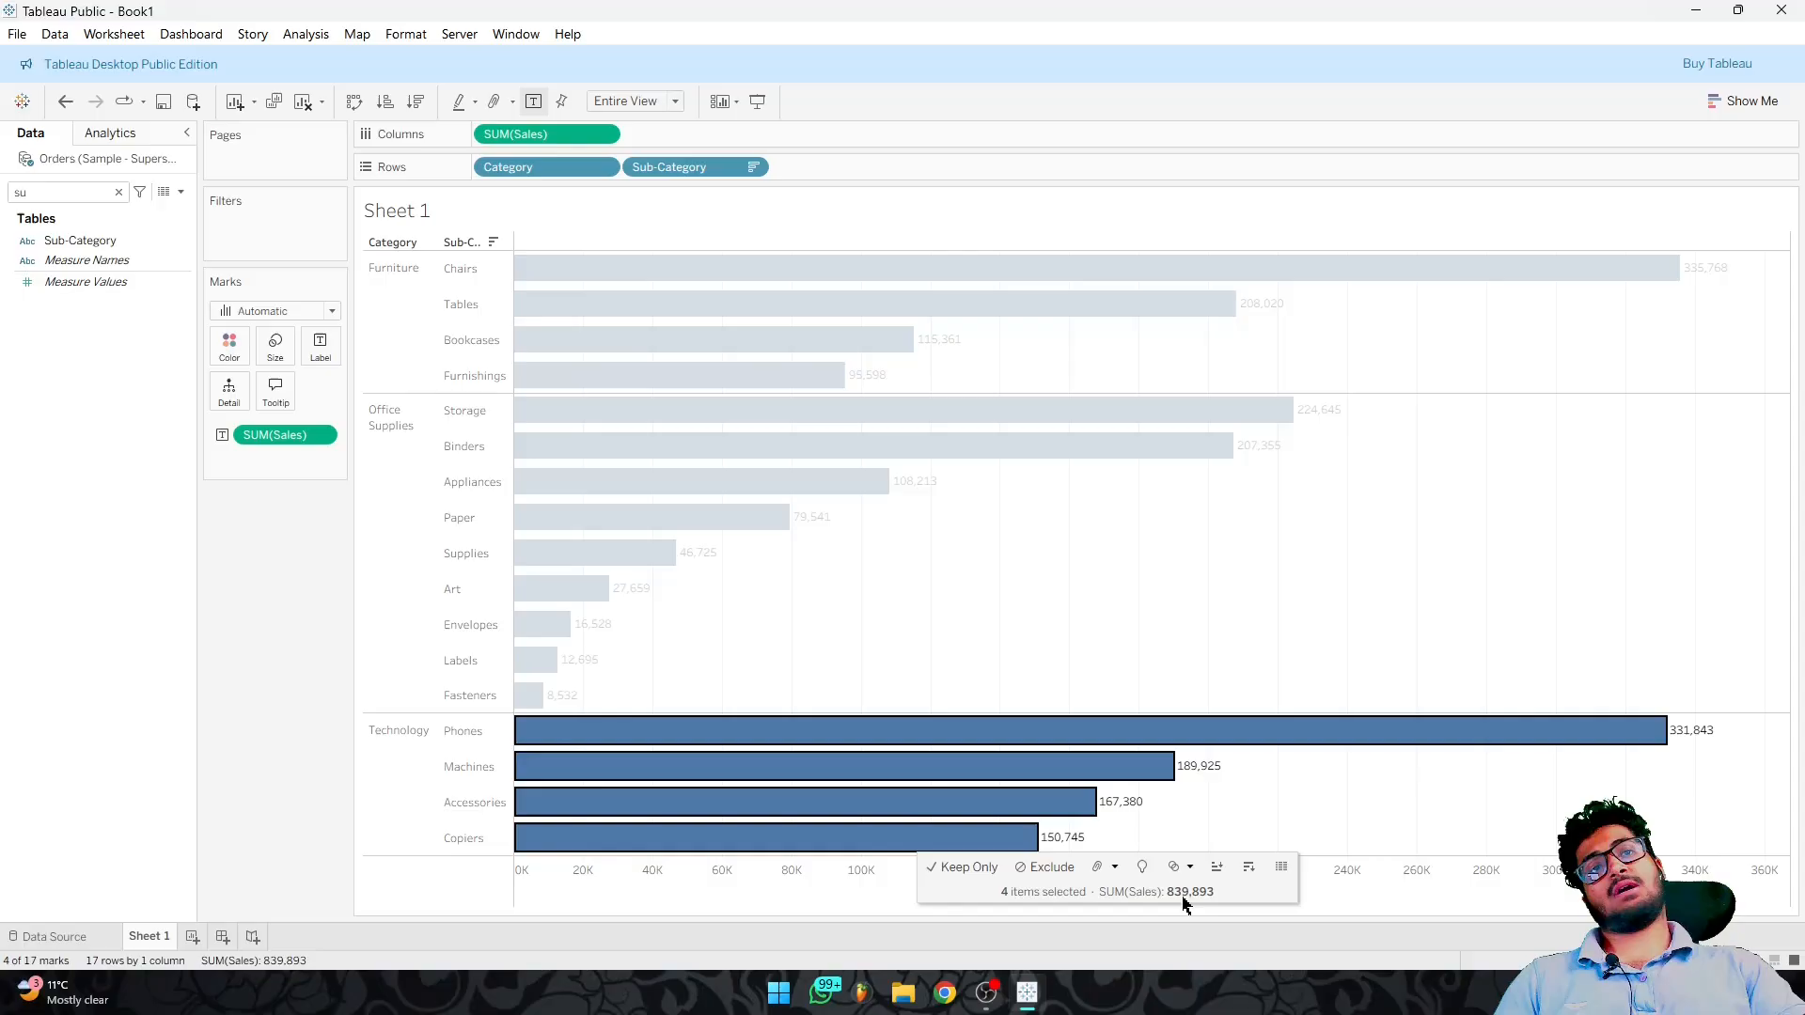
{"action": "left_click", "coordinate": [1224, 850]}
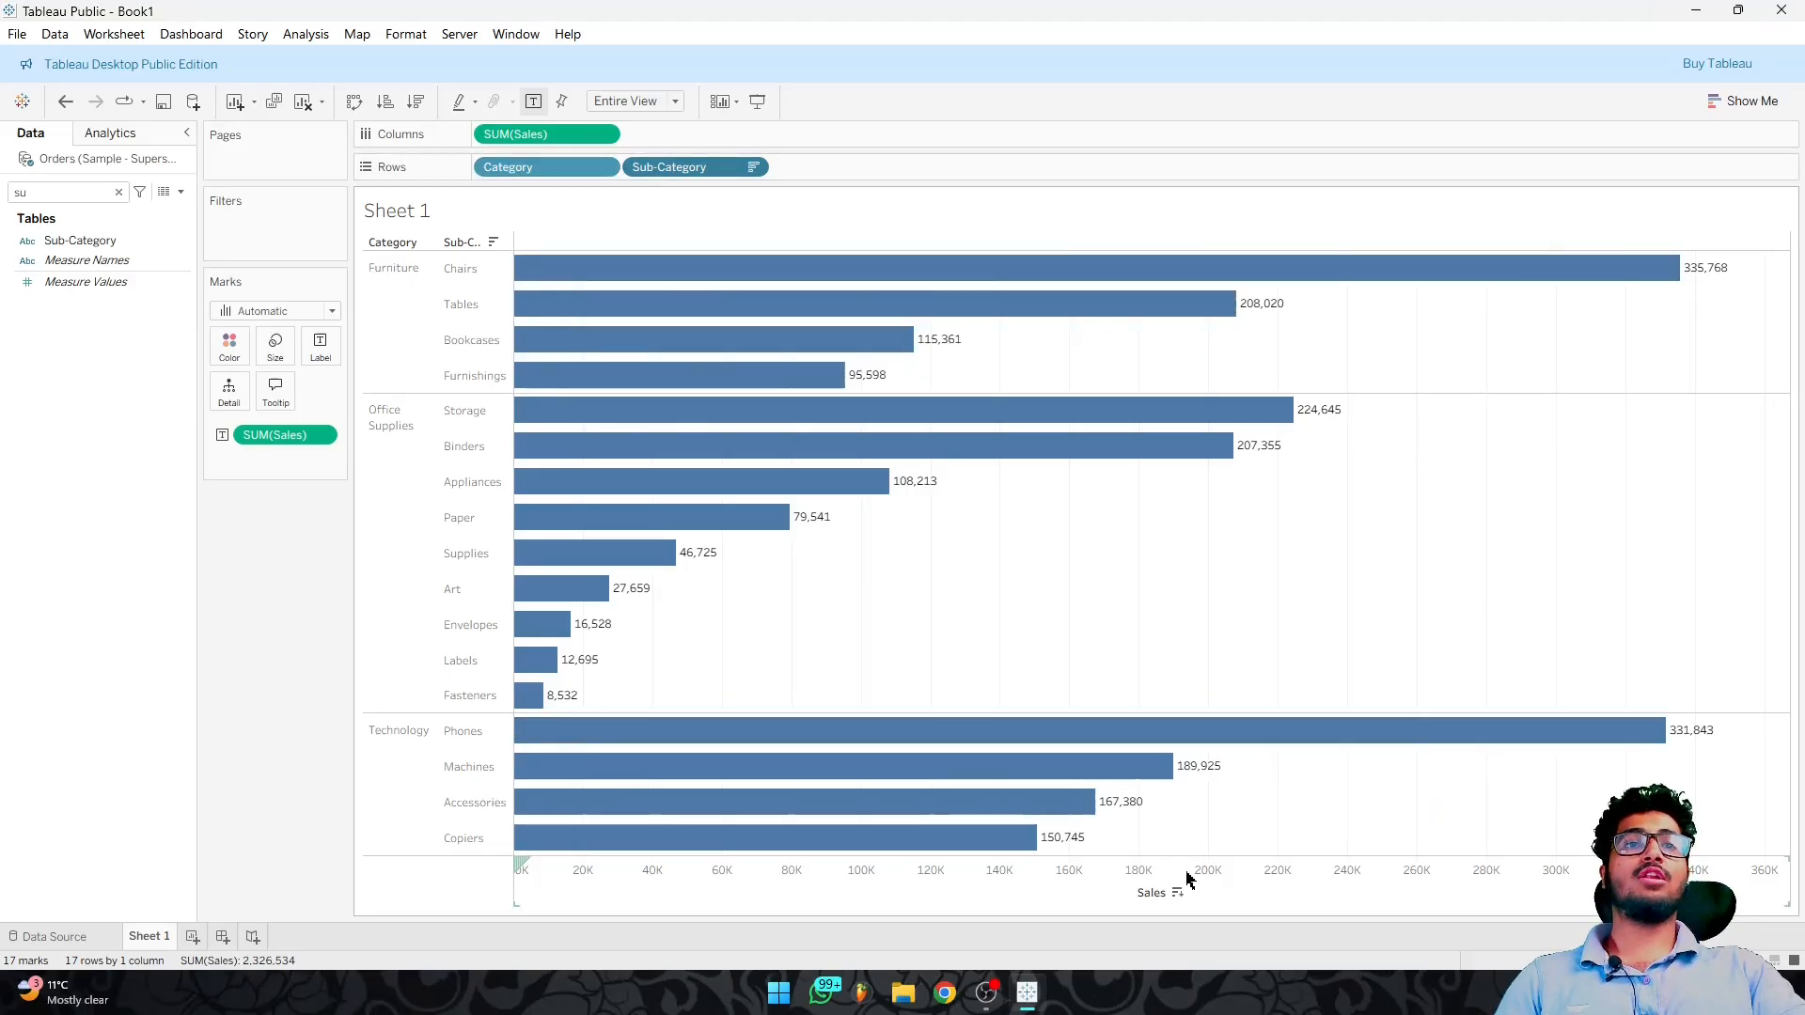
Step: Sort the Category field by the SUM(Sales) field in descending order
{"action": "left_click", "coordinate": [432, 242]}
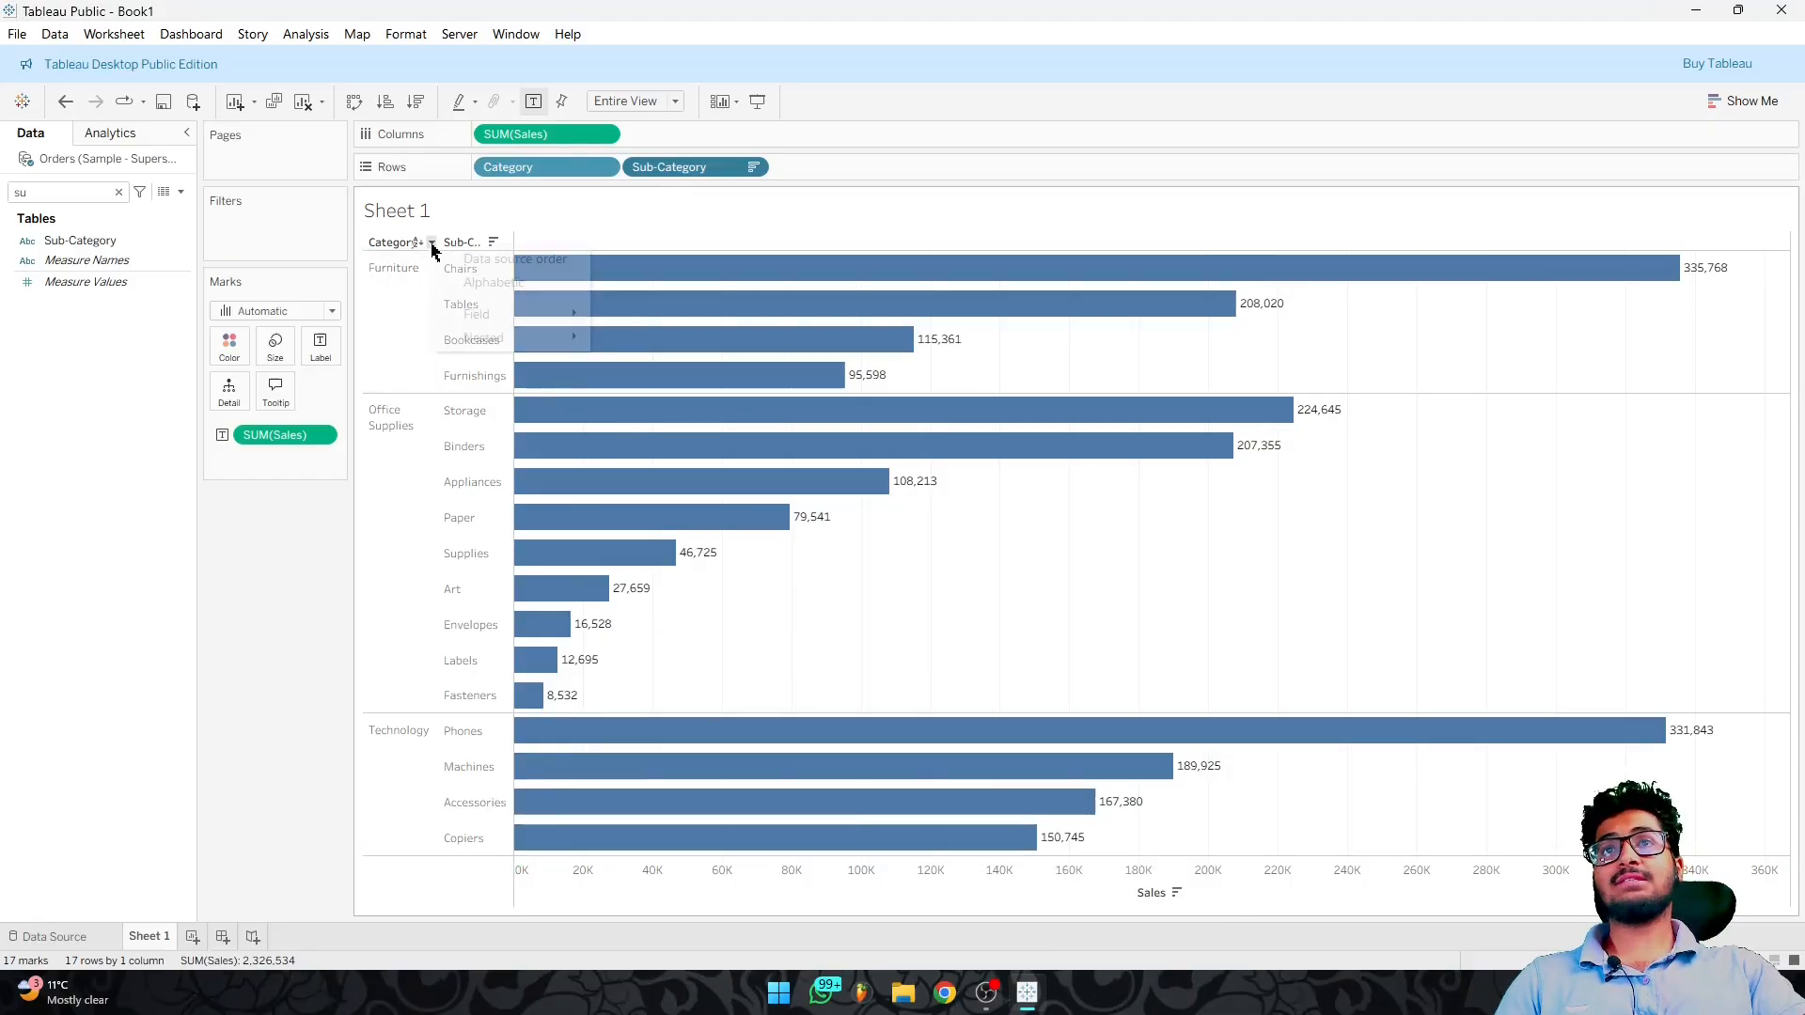
{"action": "mouse_move", "coordinate": [480, 313]}
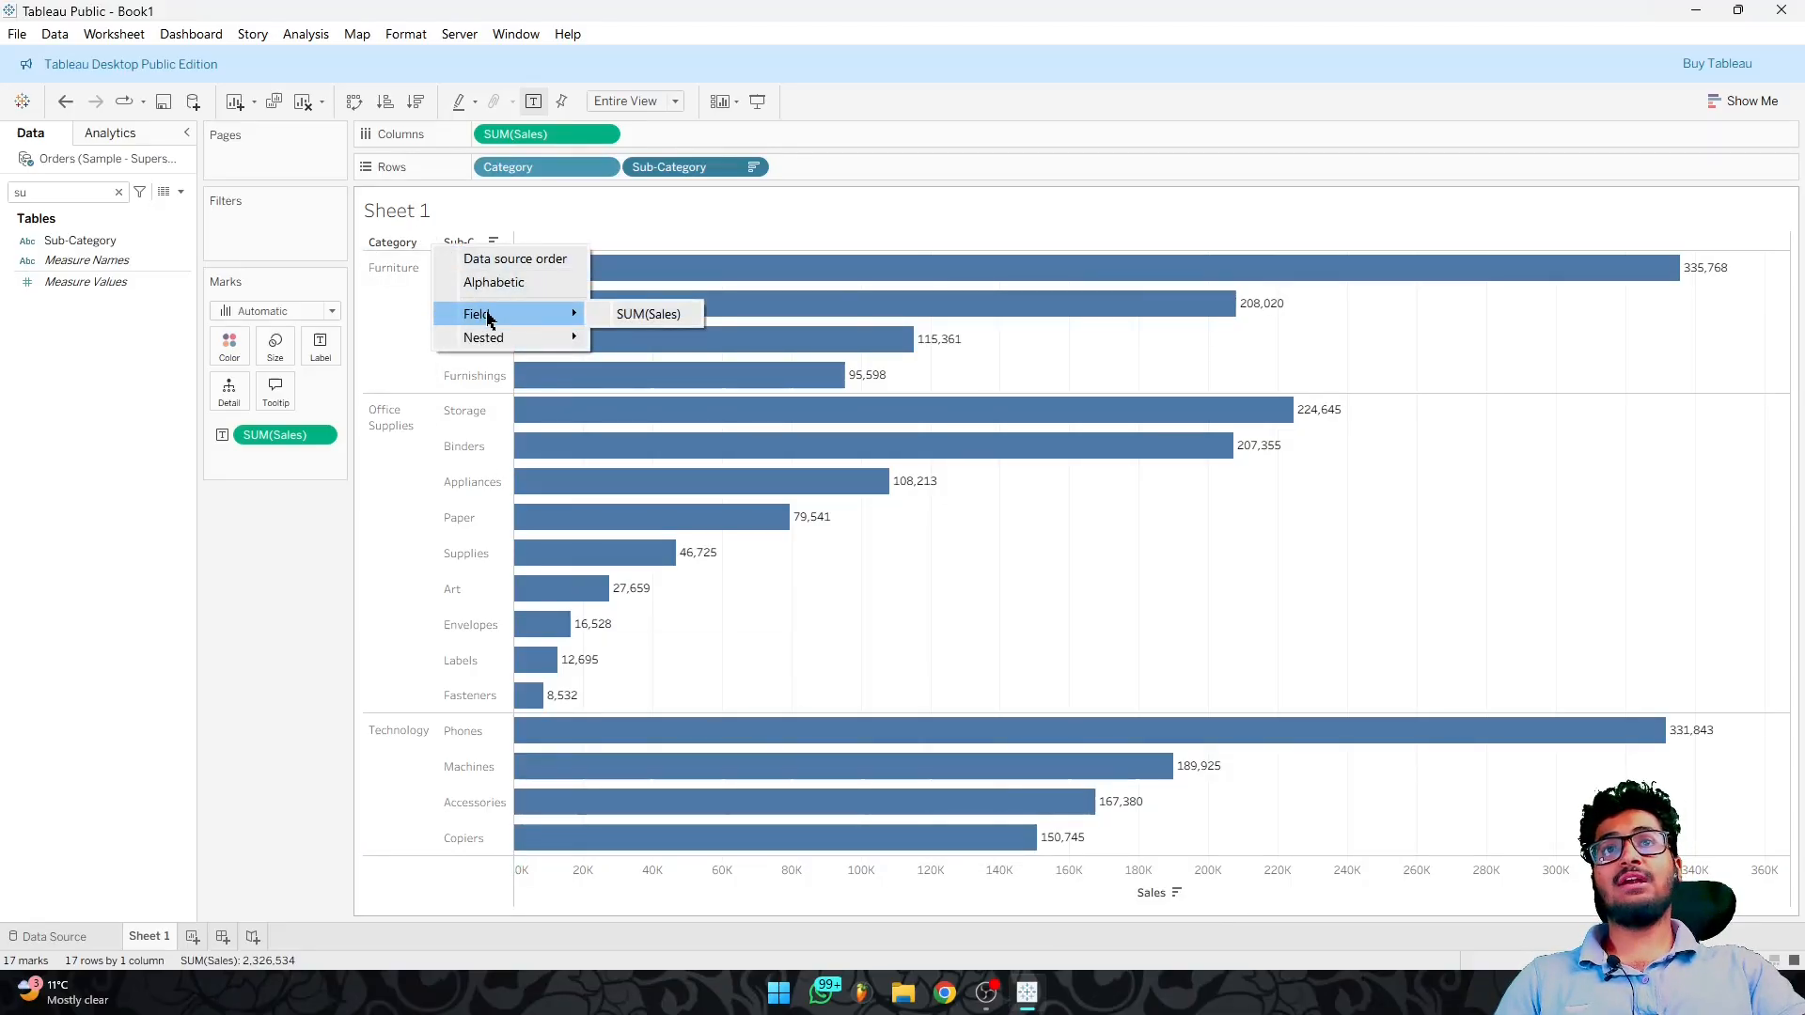
{"action": "left_click", "coordinate": [641, 324]}
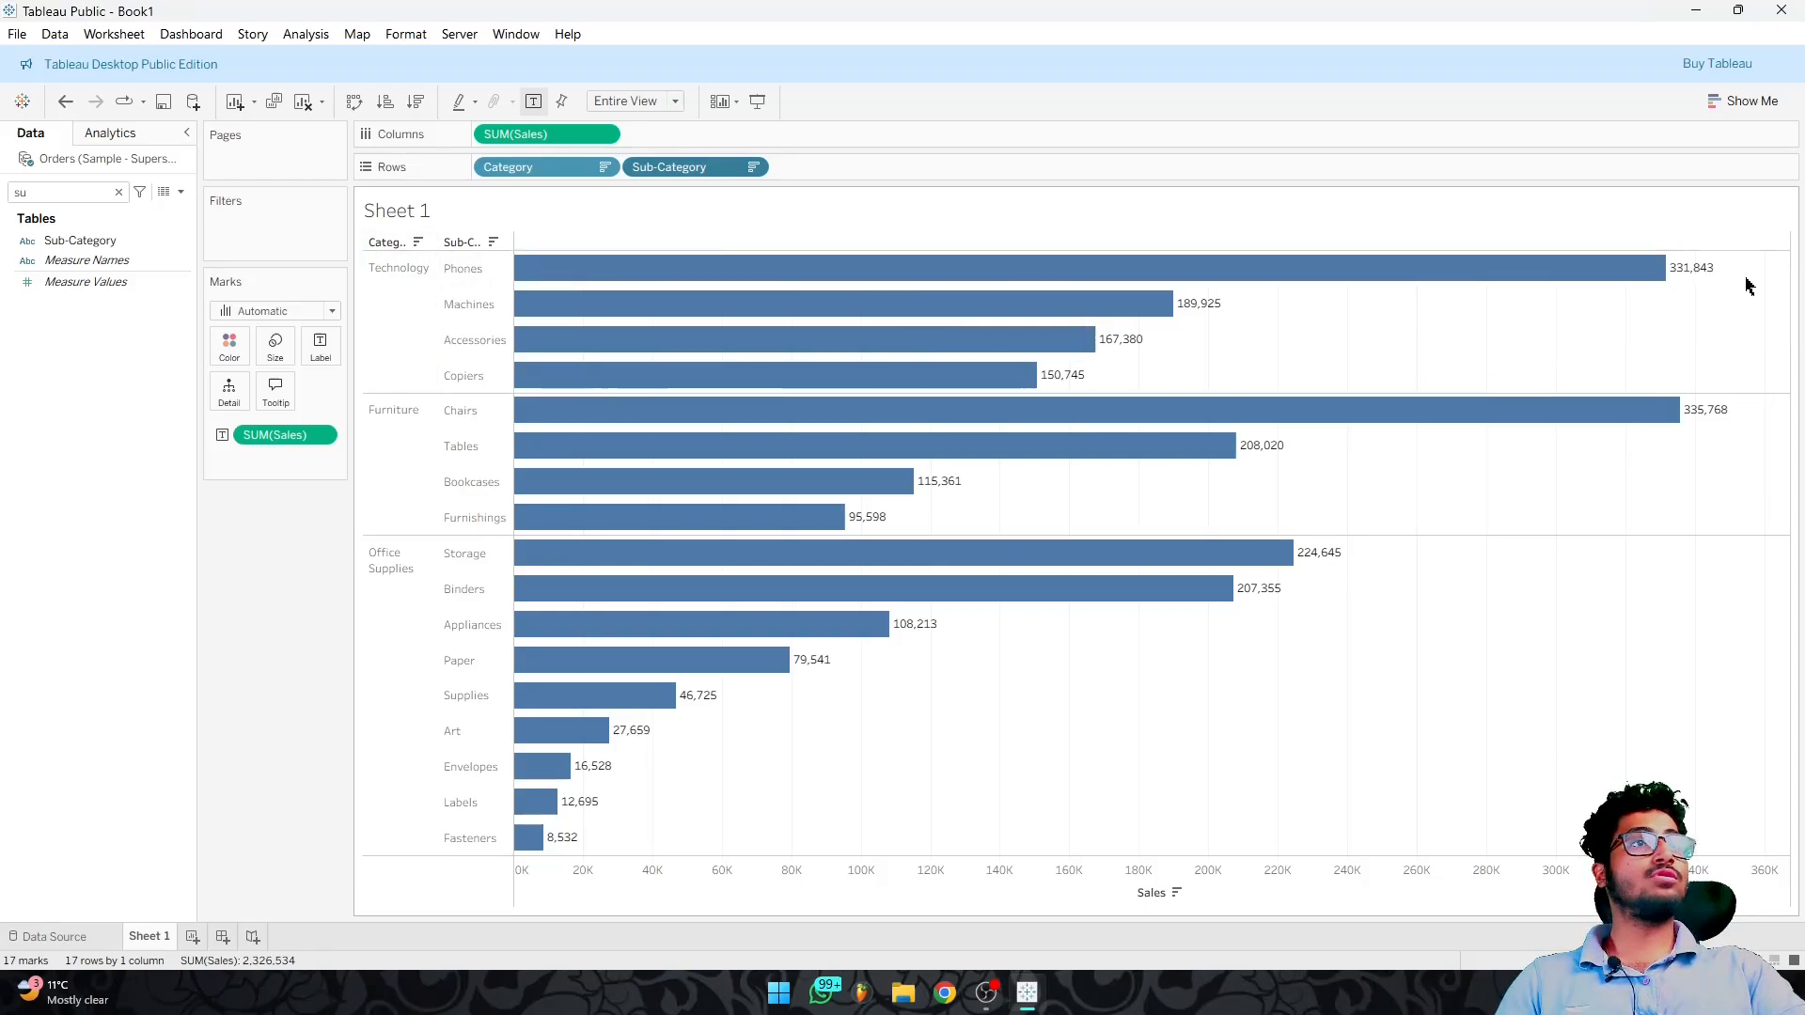
Step: Compare the sales totals of the reordered Technology, Furniture and Office Supplies groups by selecting each group's bars
{"action": "left_click_drag", "start_coordinate": [1752, 270], "coordinate": [683, 380]}
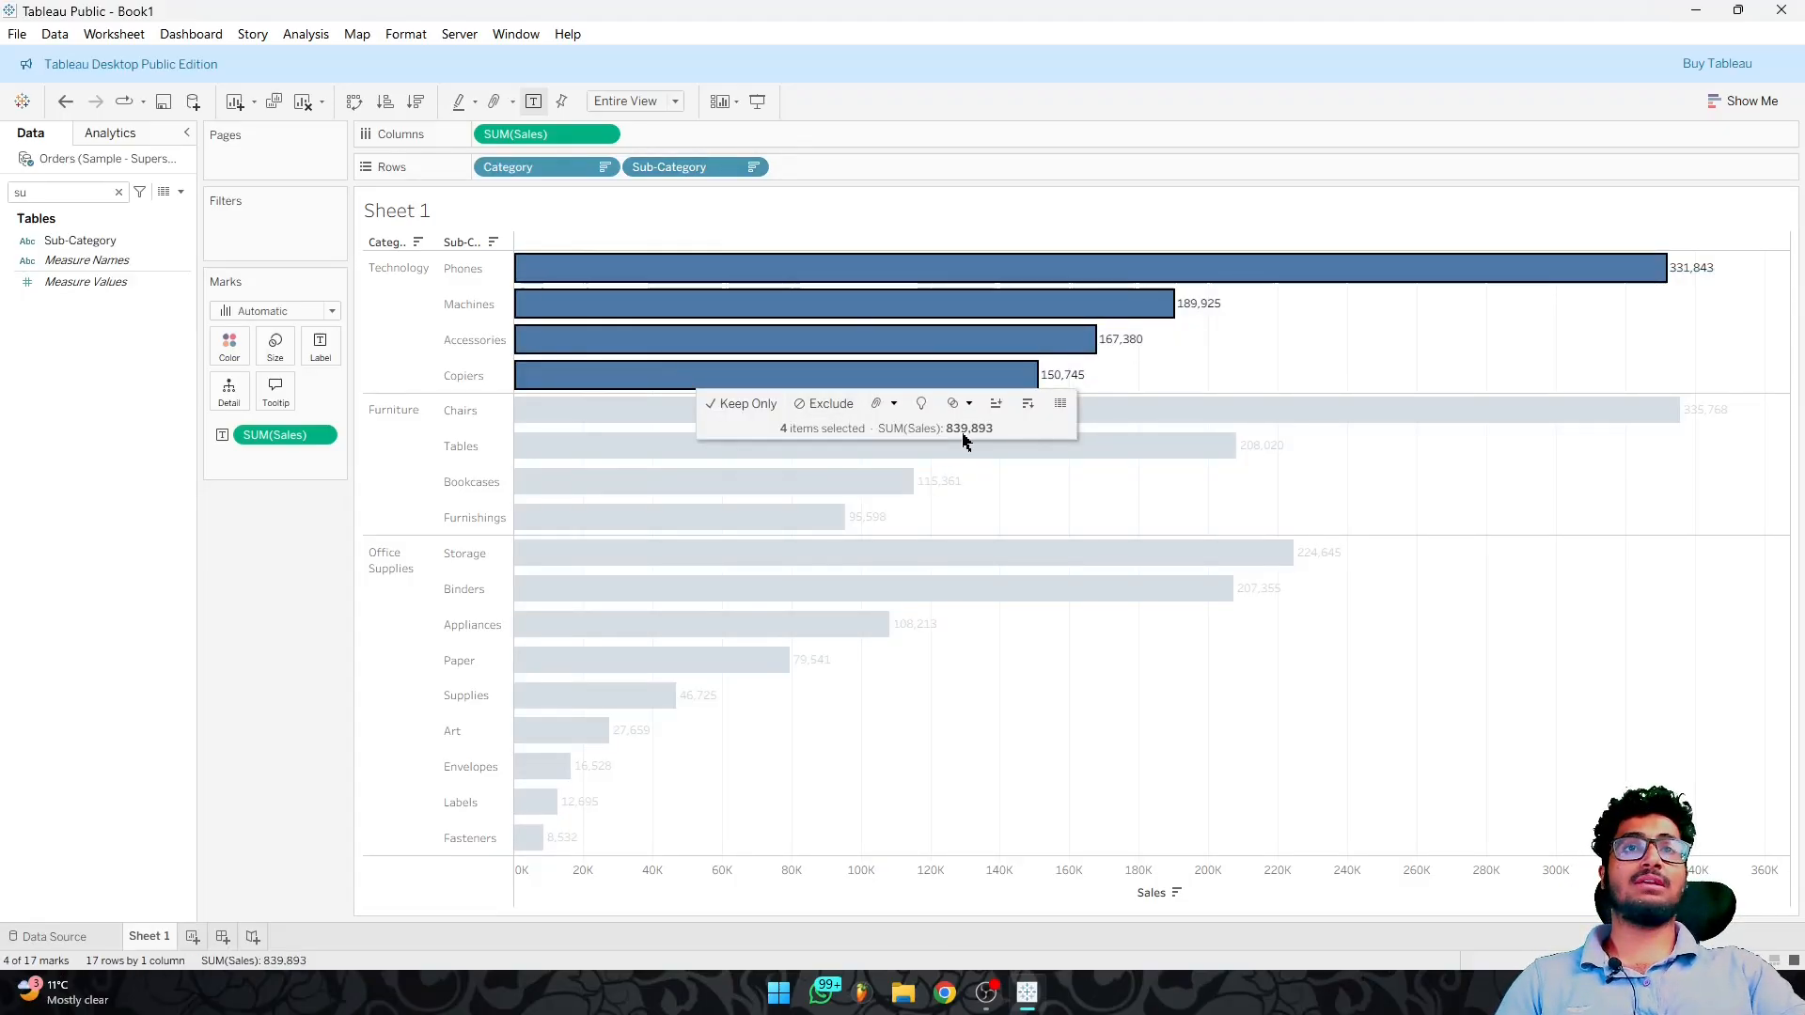
{"action": "left_click", "coordinate": [1764, 414]}
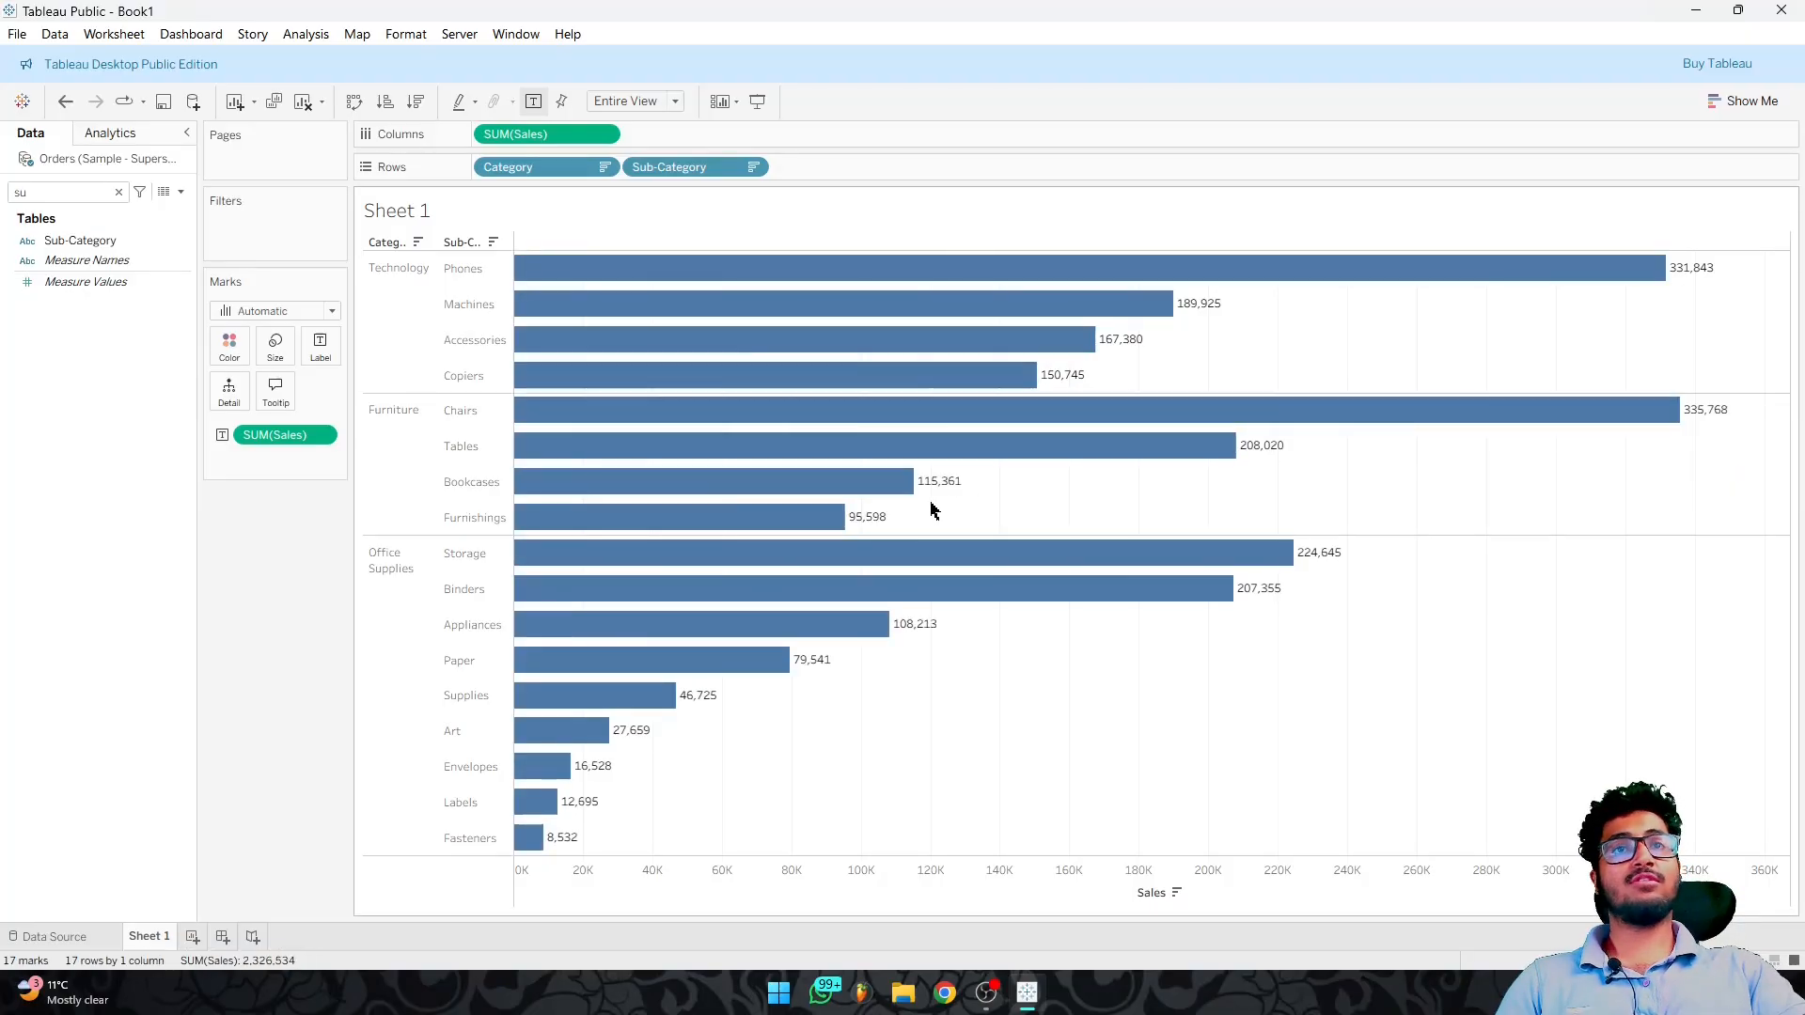
{"action": "left_click_drag", "start_coordinate": [1734, 423], "coordinate": [776, 526]}
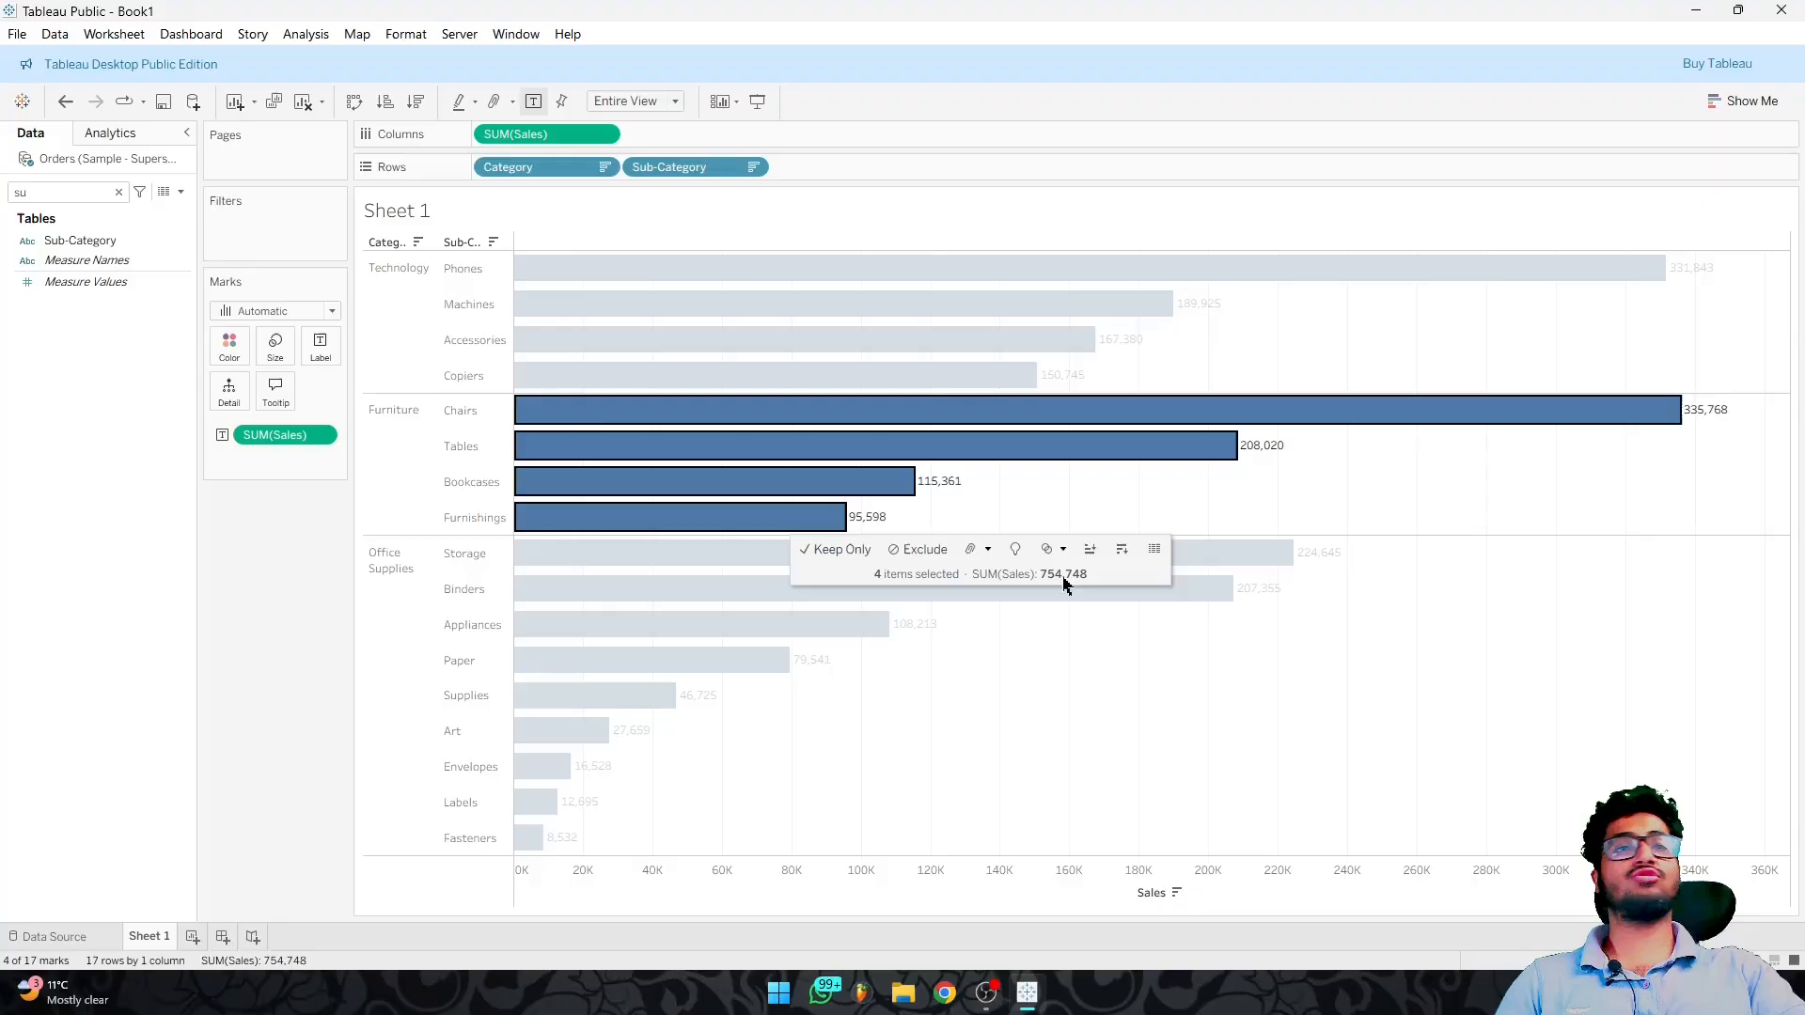
{"action": "left_click", "coordinate": [1389, 555]}
{"action": "left_click_drag", "start_coordinate": [1497, 544], "coordinate": [525, 856]}
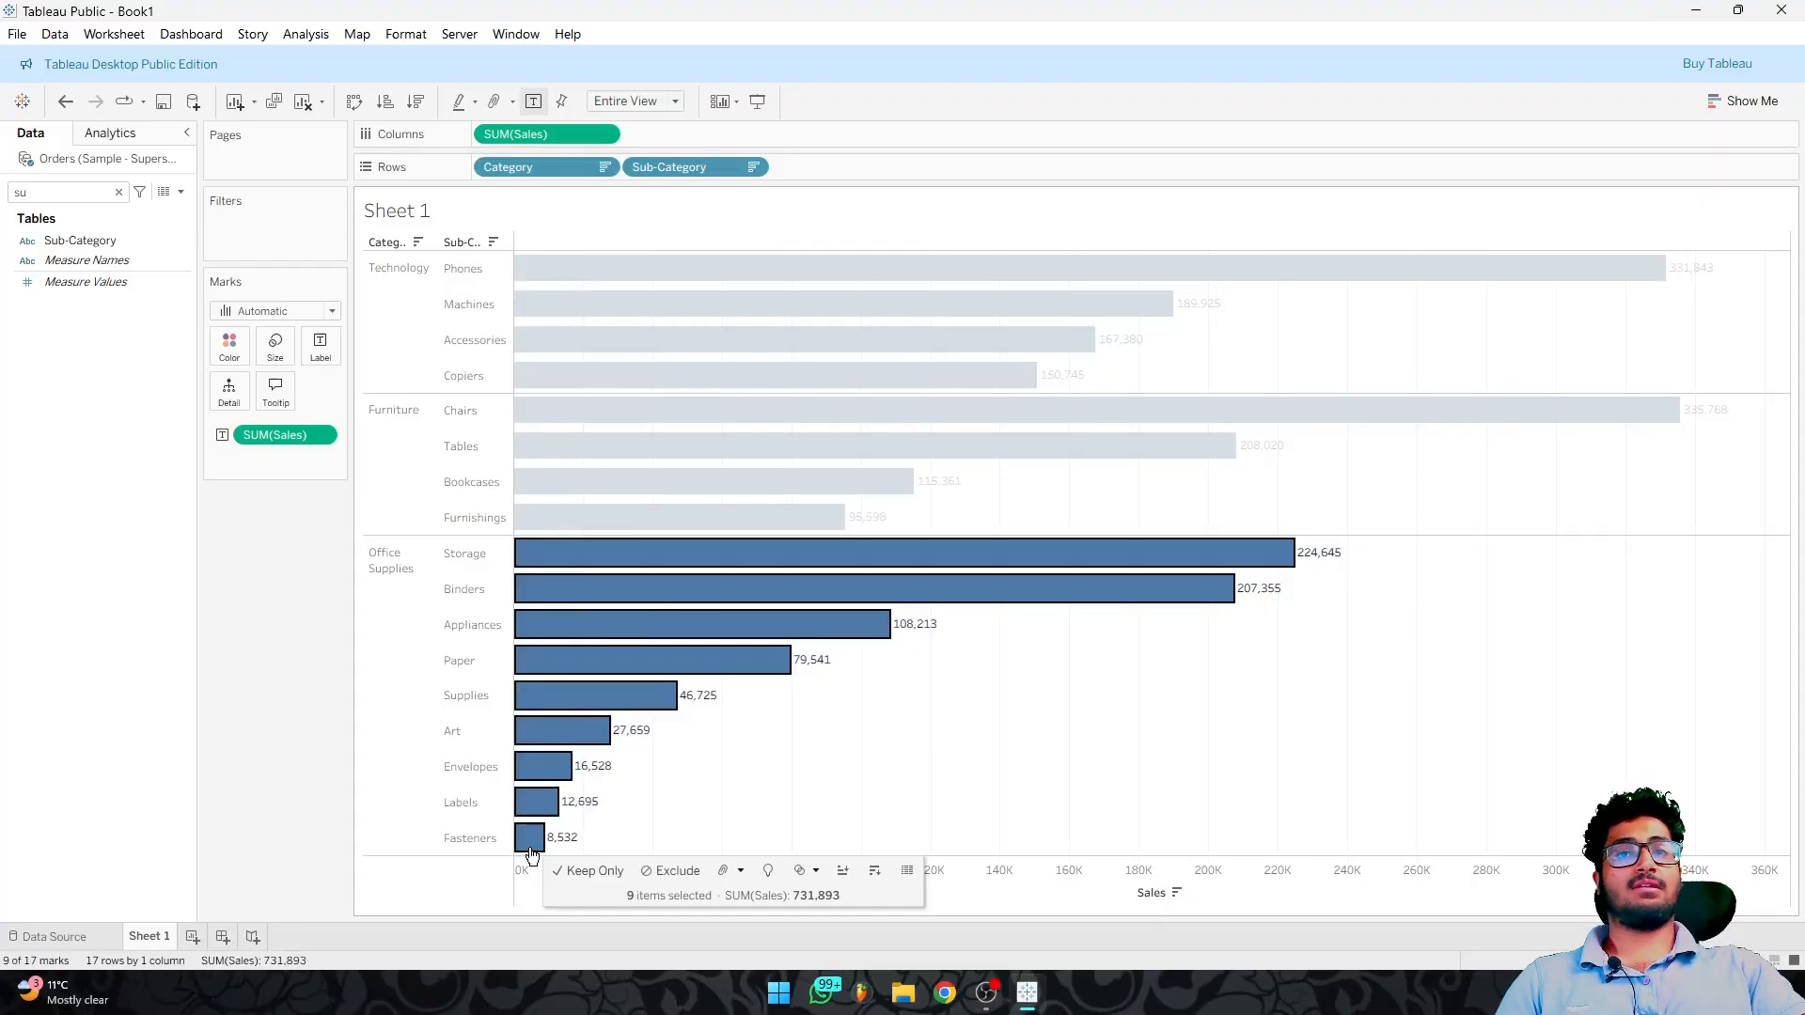
{"action": "left_click", "coordinate": [1135, 707]}
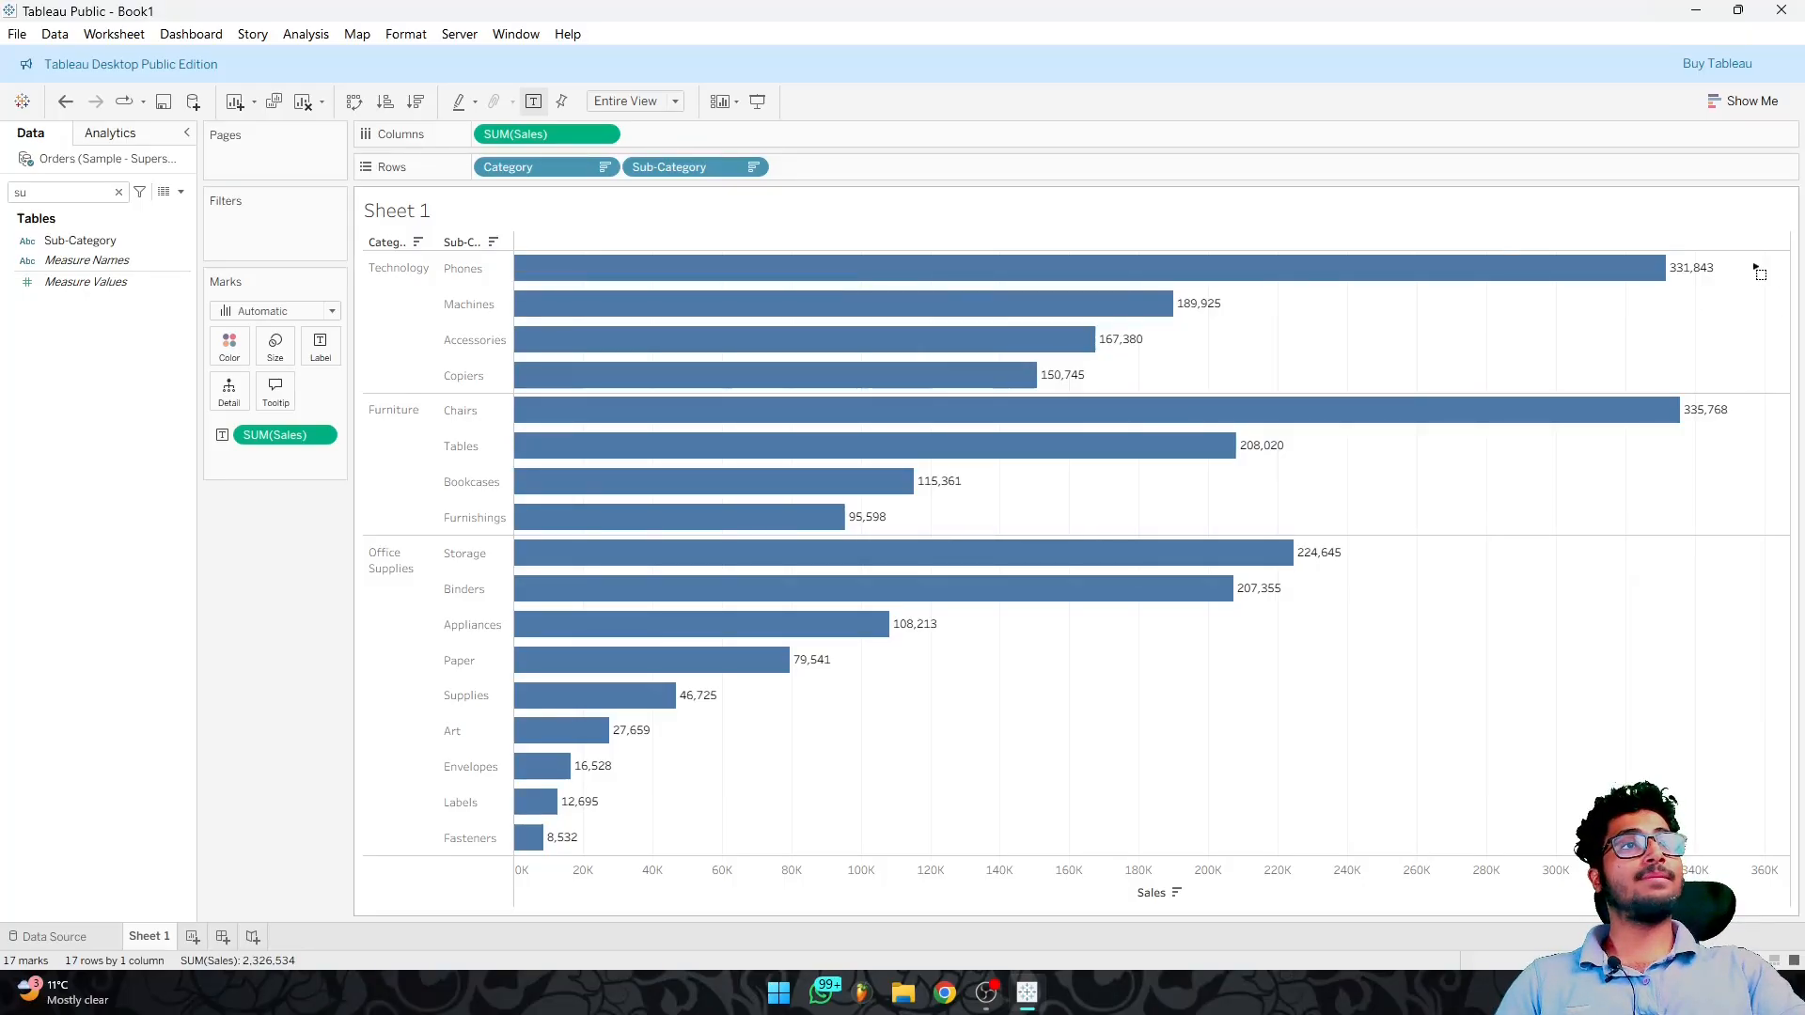
{"action": "left_click_drag", "start_coordinate": [1756, 268], "coordinate": [958, 376]}
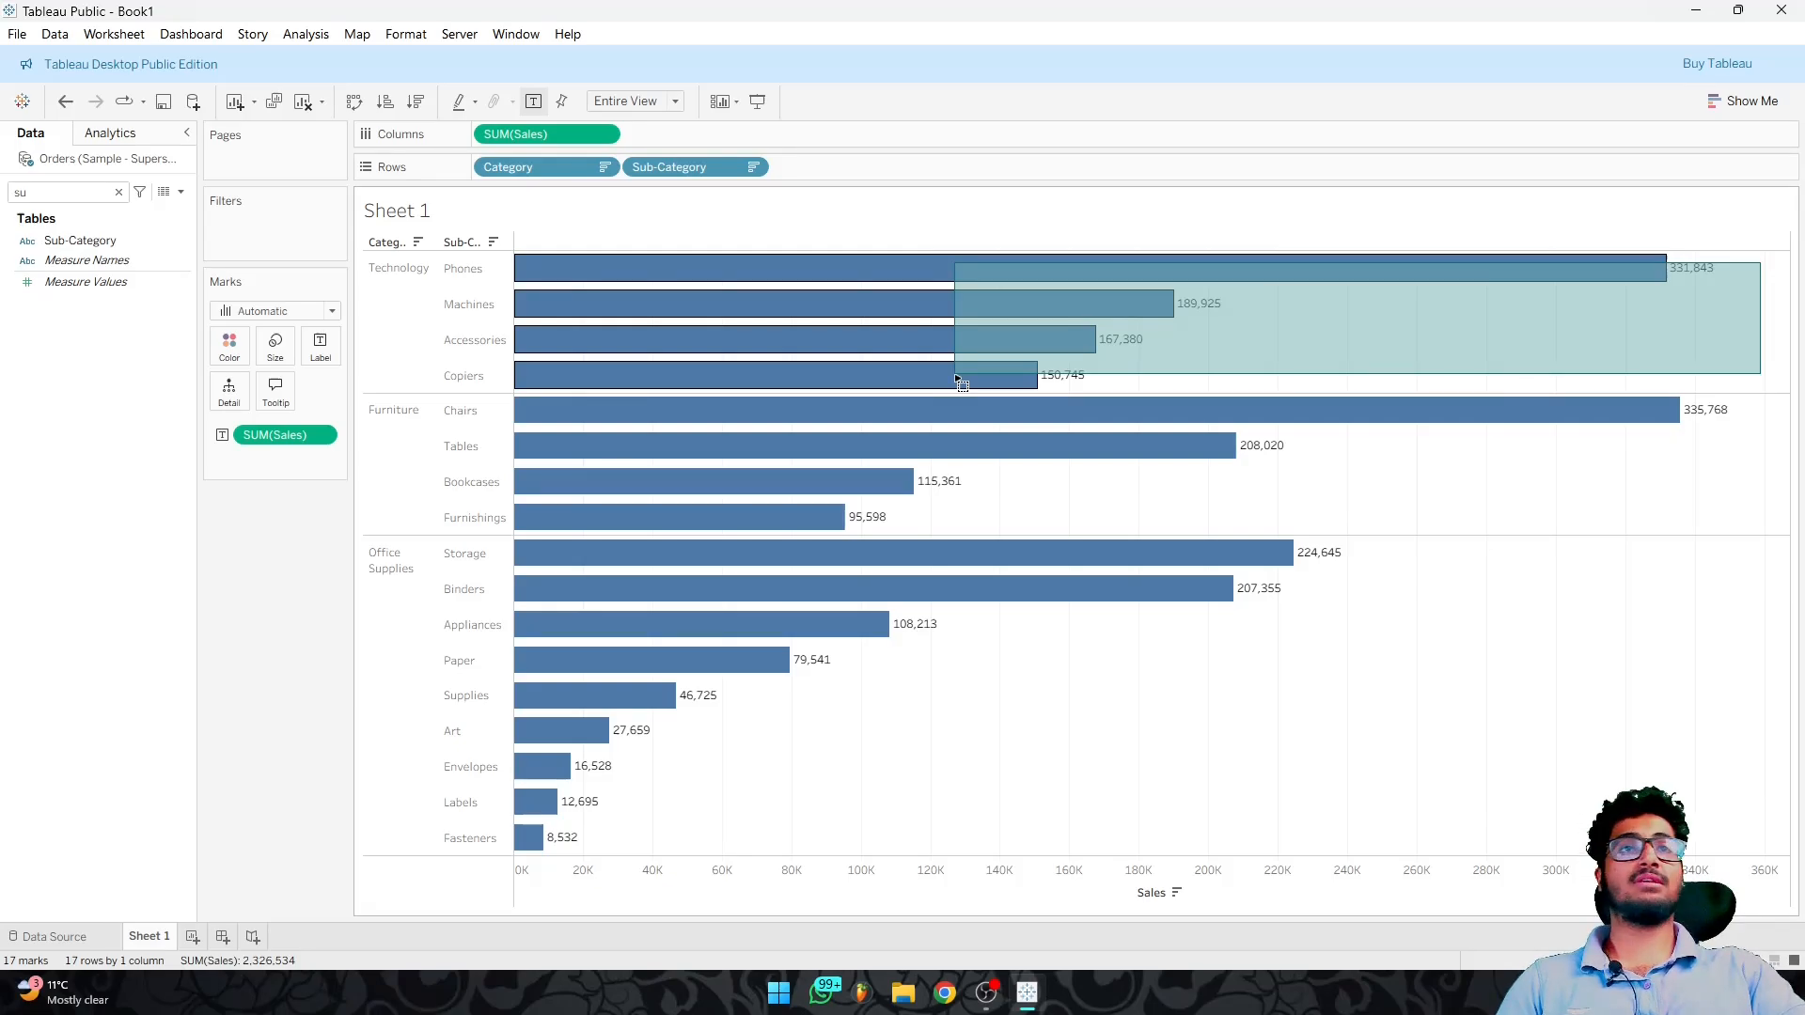
{"action": "left_click_drag", "start_coordinate": [957, 377], "coordinate": [958, 378]}
{"action": "left_click_drag", "start_coordinate": [1752, 411], "coordinate": [774, 517]}
{"action": "left_click_drag", "start_coordinate": [1558, 564], "coordinate": [519, 864]}
{"action": "left_click", "coordinate": [893, 653]}
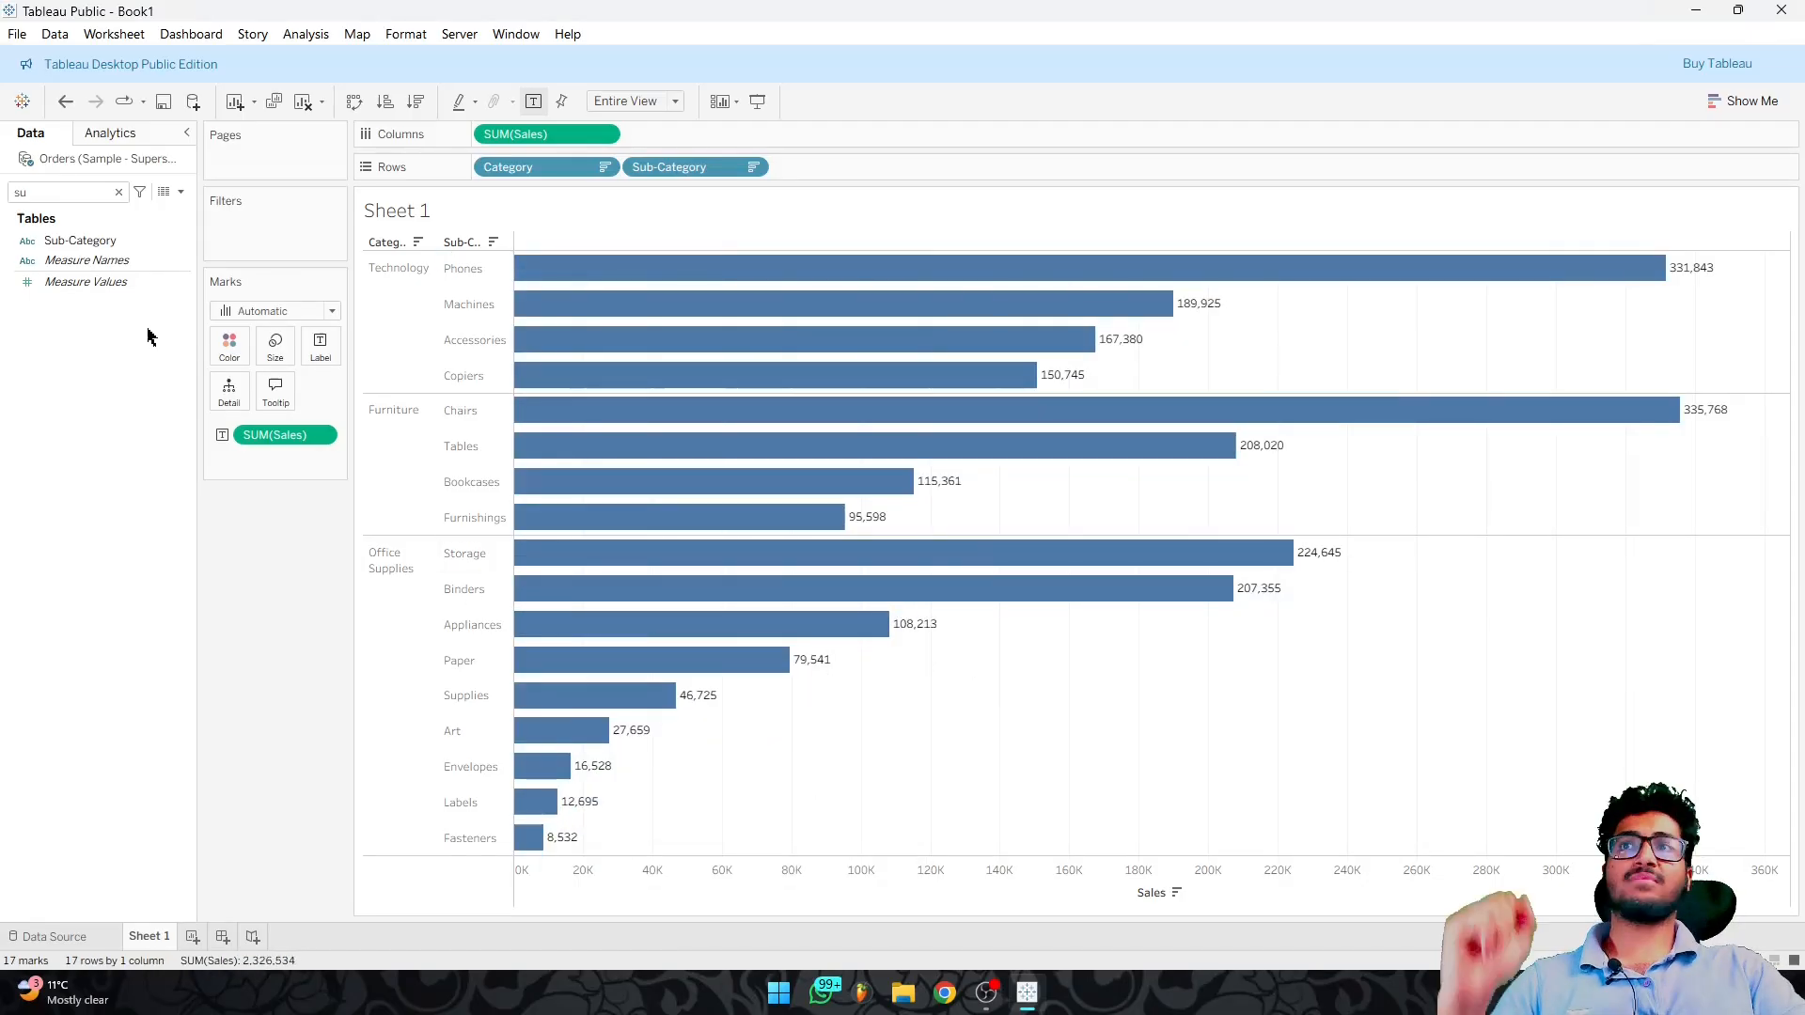
Step: Find the Profit field in the data fields and add it to Columns after SUM(Sales)
{"action": "type", "text": "su"}
{"action": "key", "text": "BackSpace"}
{"action": "key", "text": "BackSpace"}
{"action": "type", "text": "pr"}
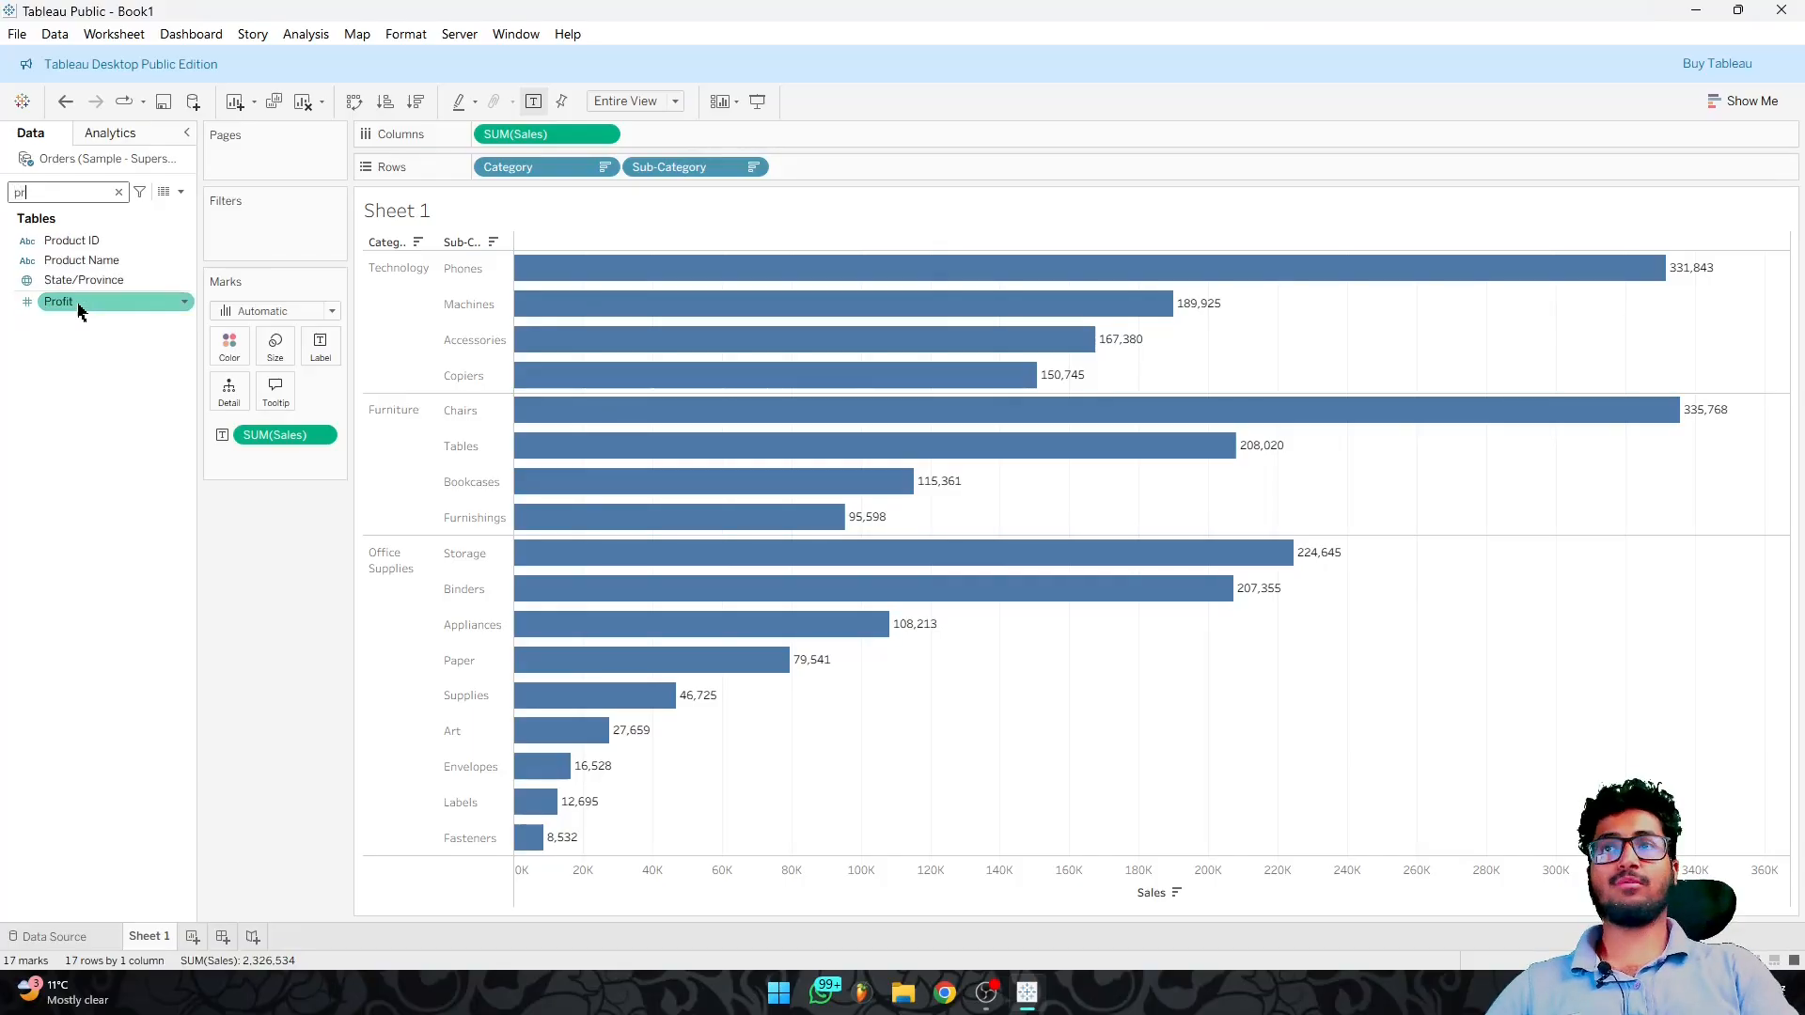
{"action": "type", "text": "o"}
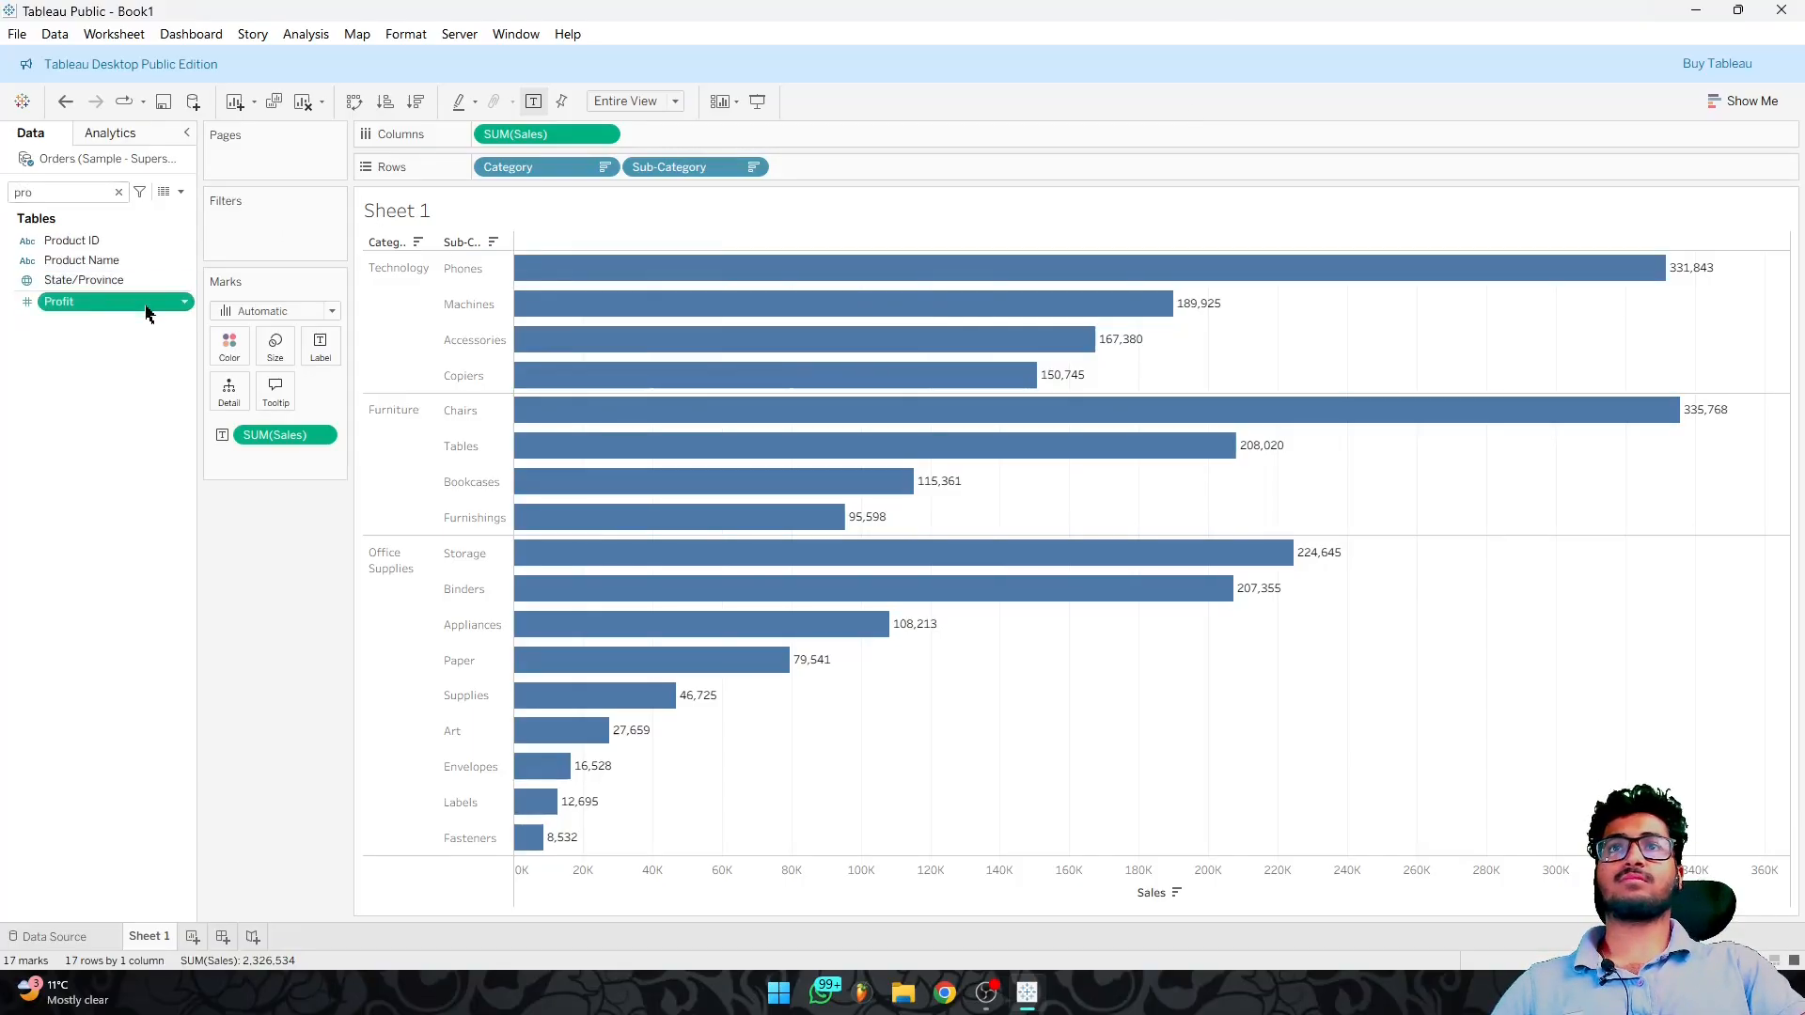
{"action": "left_click_drag", "start_coordinate": [145, 301], "coordinate": [728, 146]}
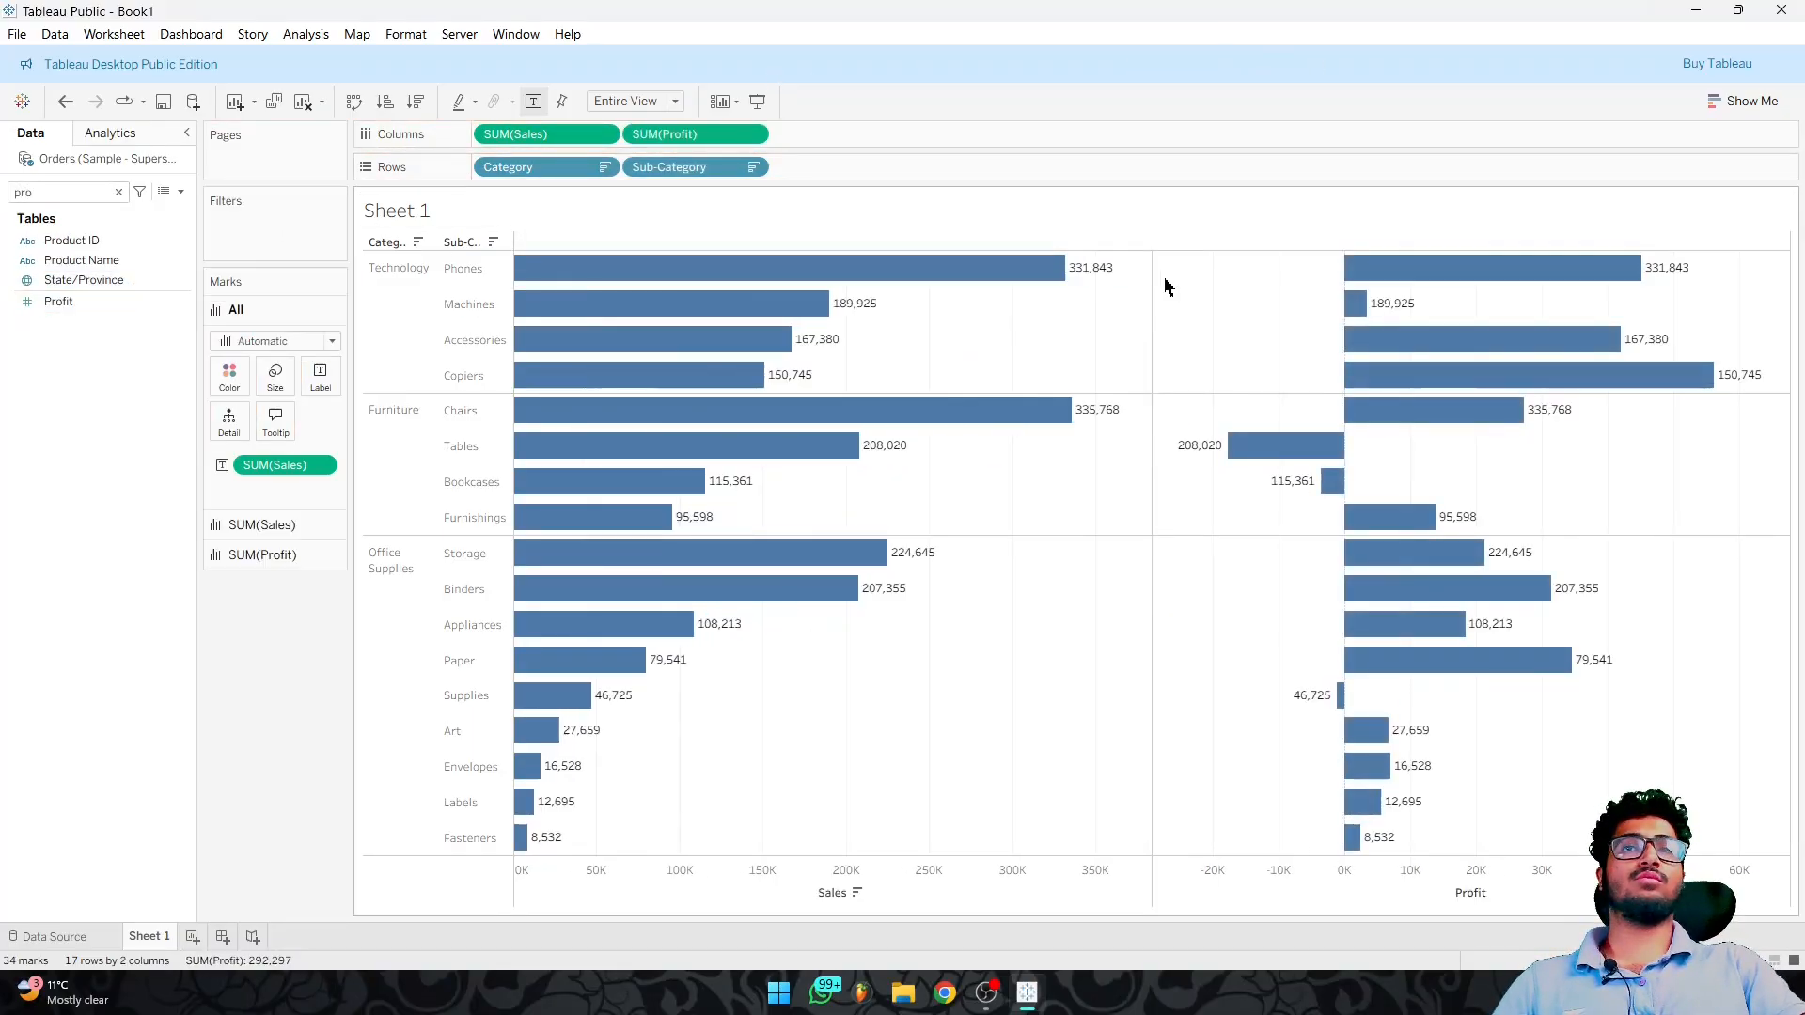
Step: Check which measure fields are available for sorting Category from its header, leaving its current sort in place
{"action": "left_click", "coordinate": [430, 244]}
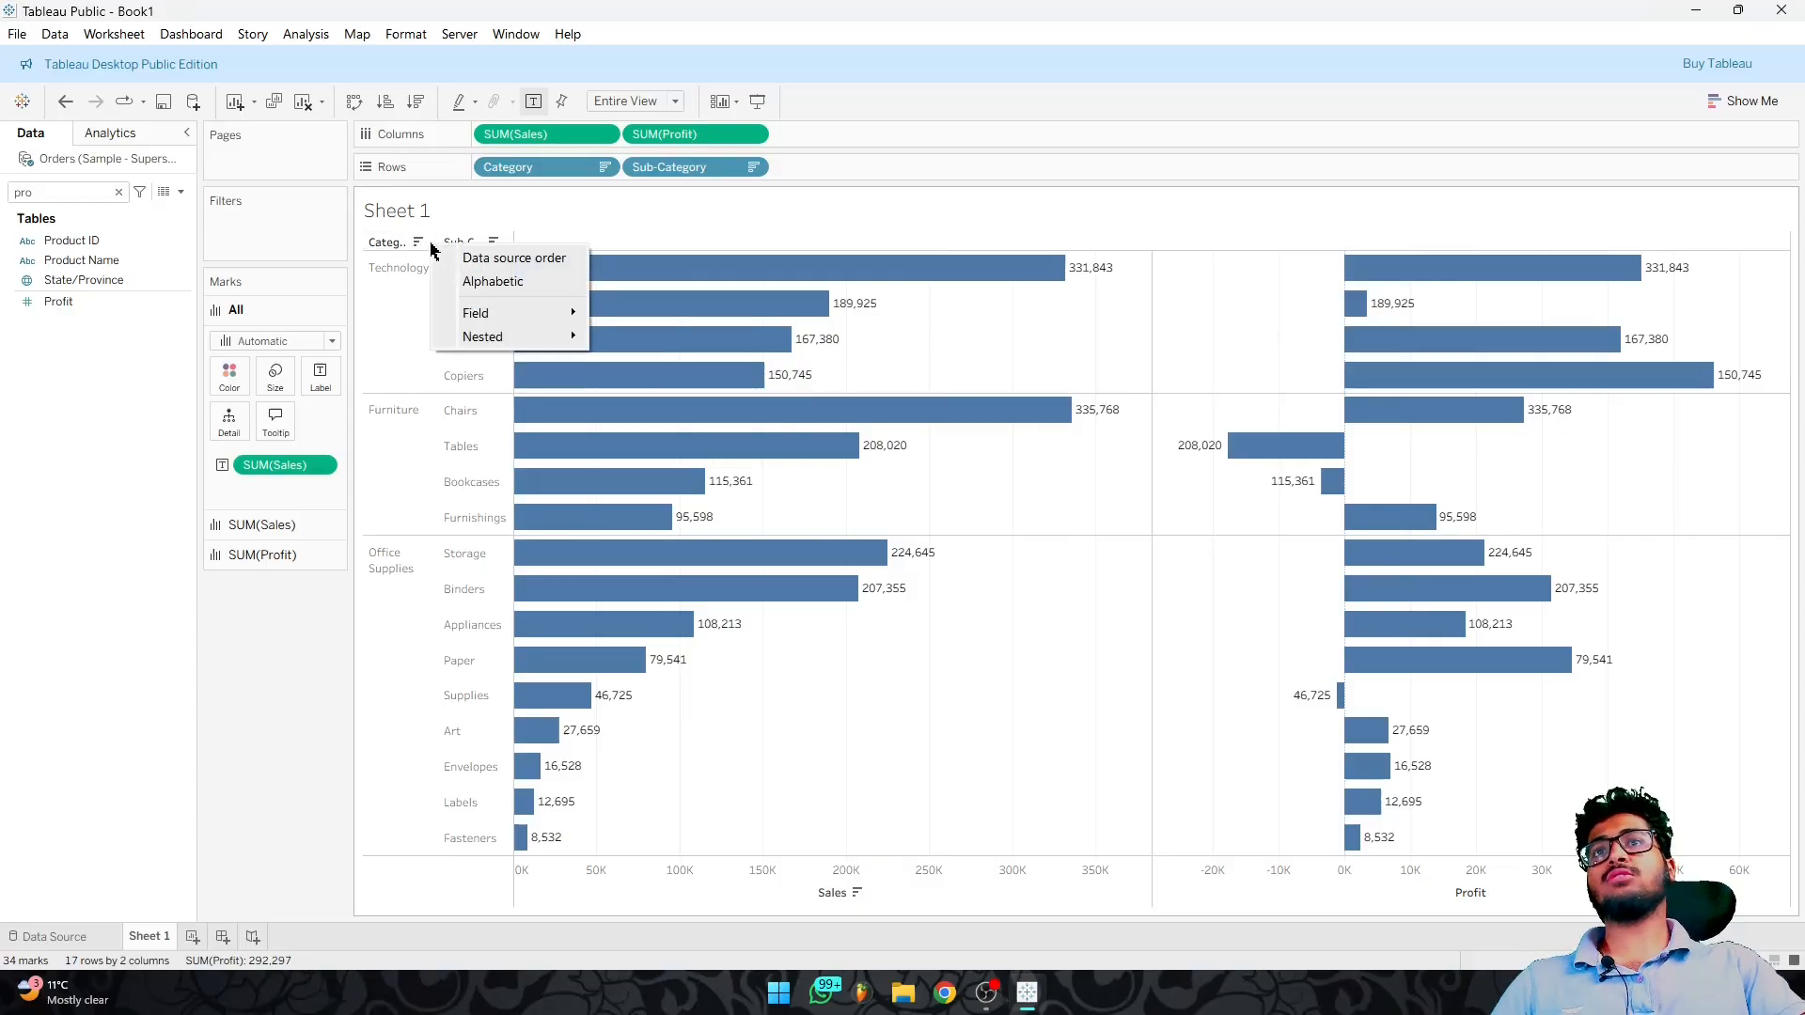
{"action": "mouse_move", "coordinate": [529, 323]}
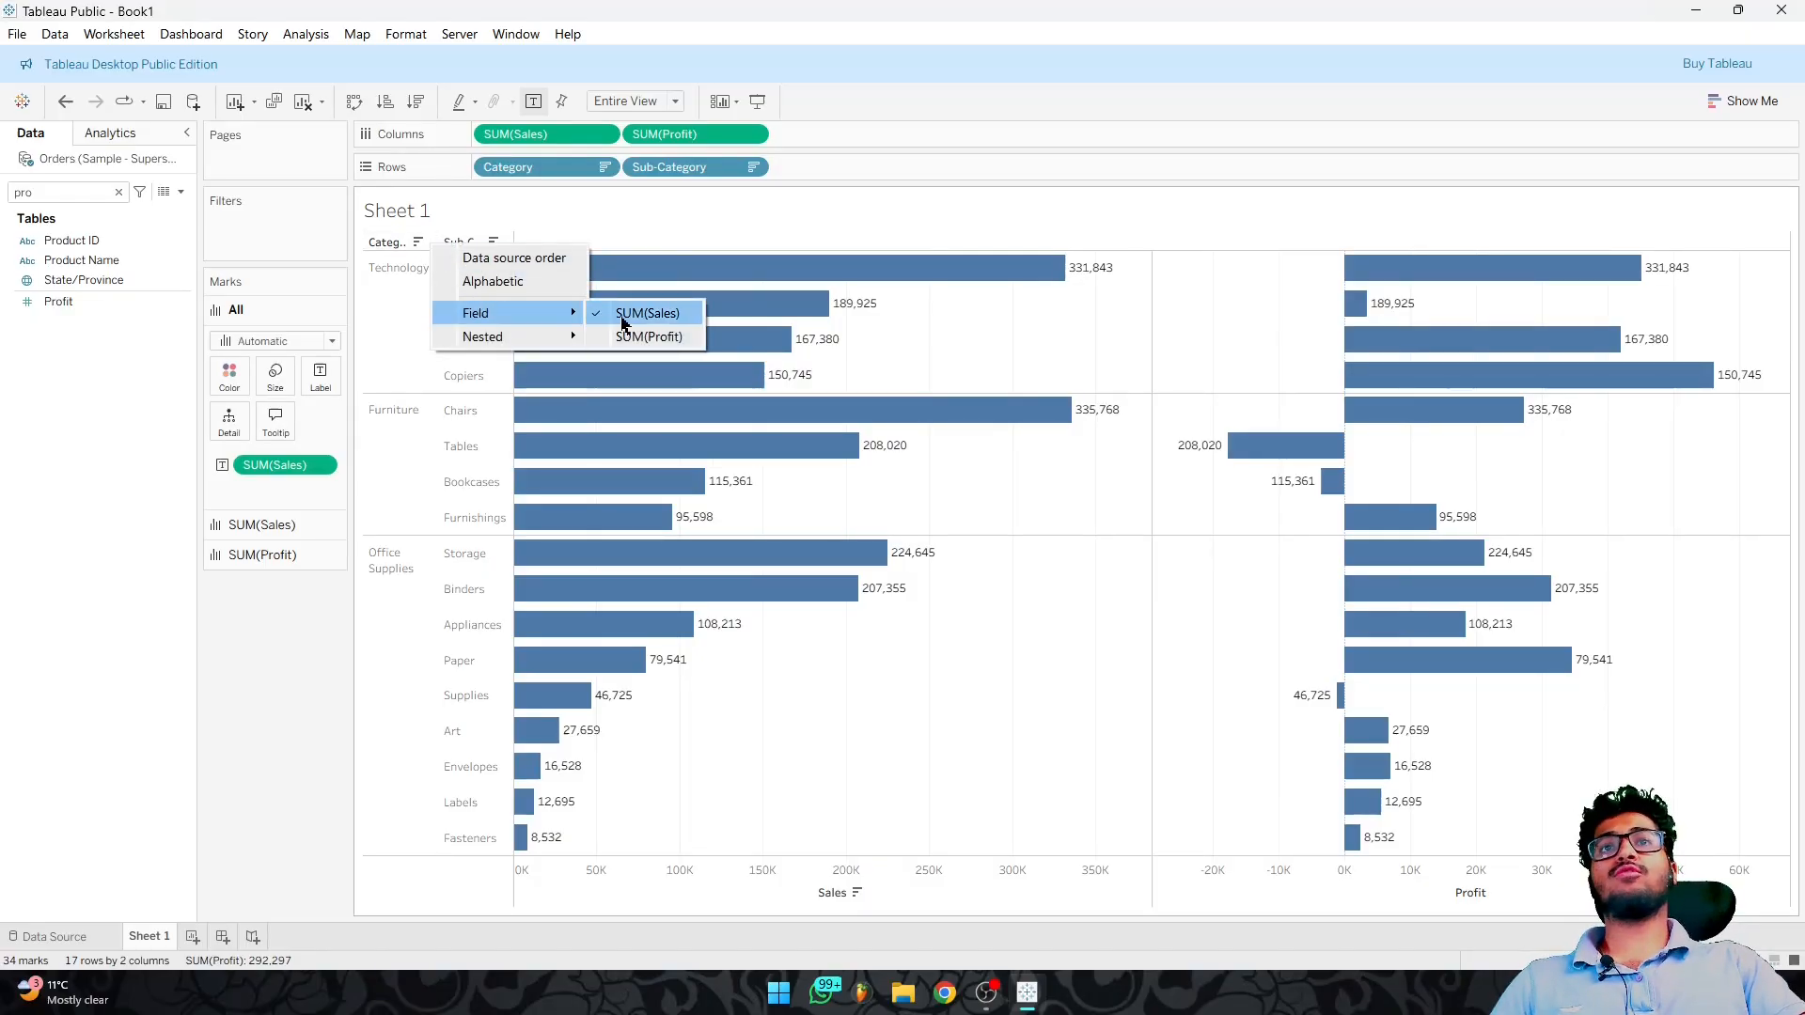
{"action": "left_click", "coordinate": [646, 228]}
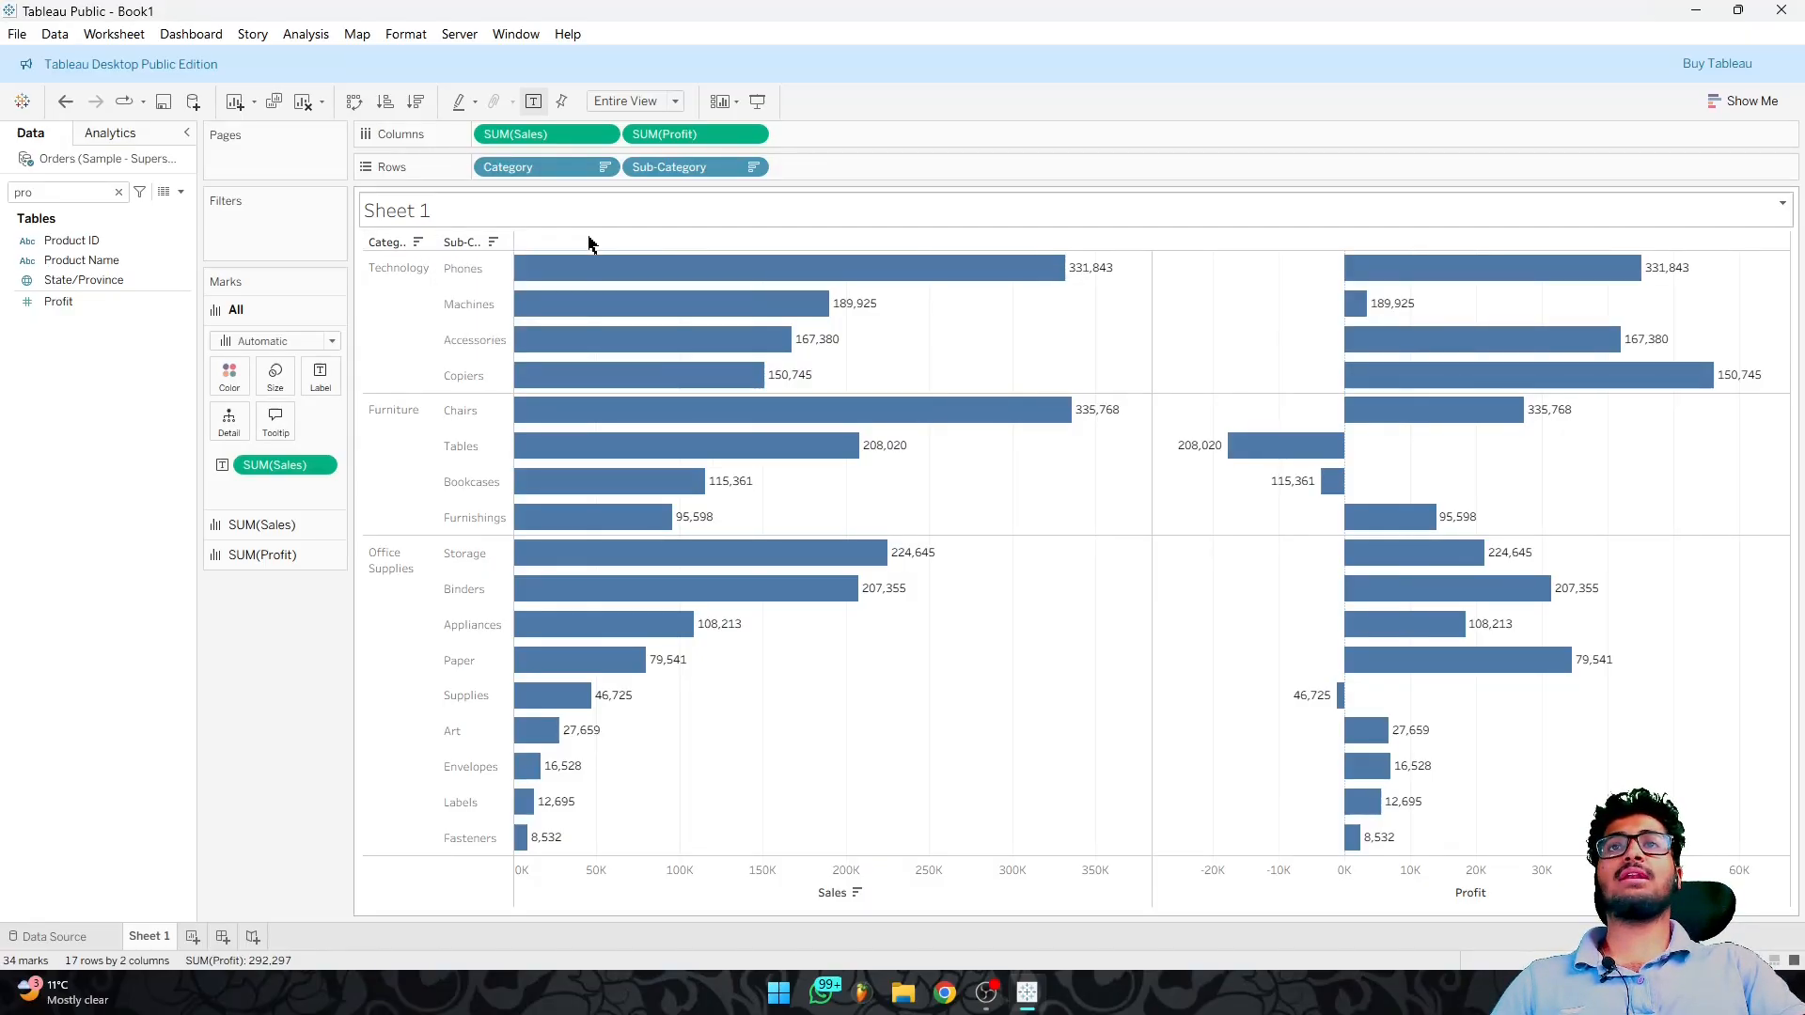
Step: Sort the Sub-Category field by the SUM(Profit) field in descending order
{"action": "left_click", "coordinate": [505, 245]}
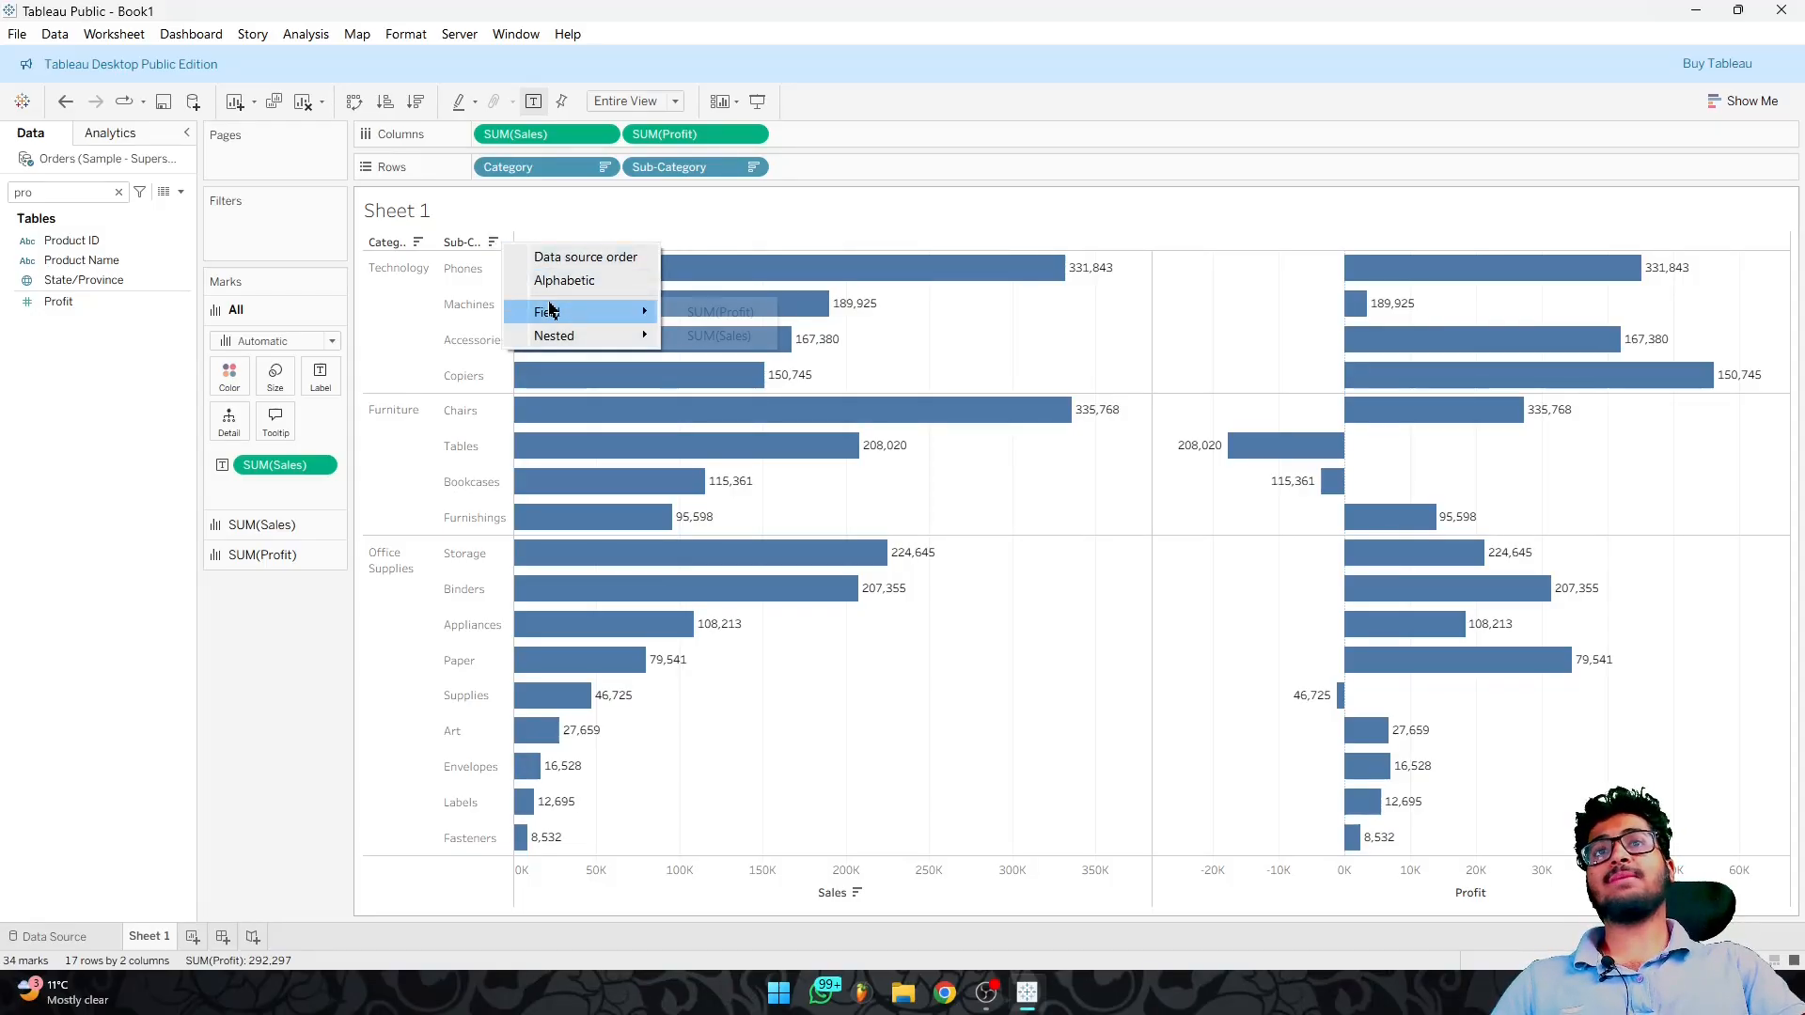
{"action": "mouse_move", "coordinate": [545, 310]}
{"action": "left_click", "coordinate": [719, 313]}
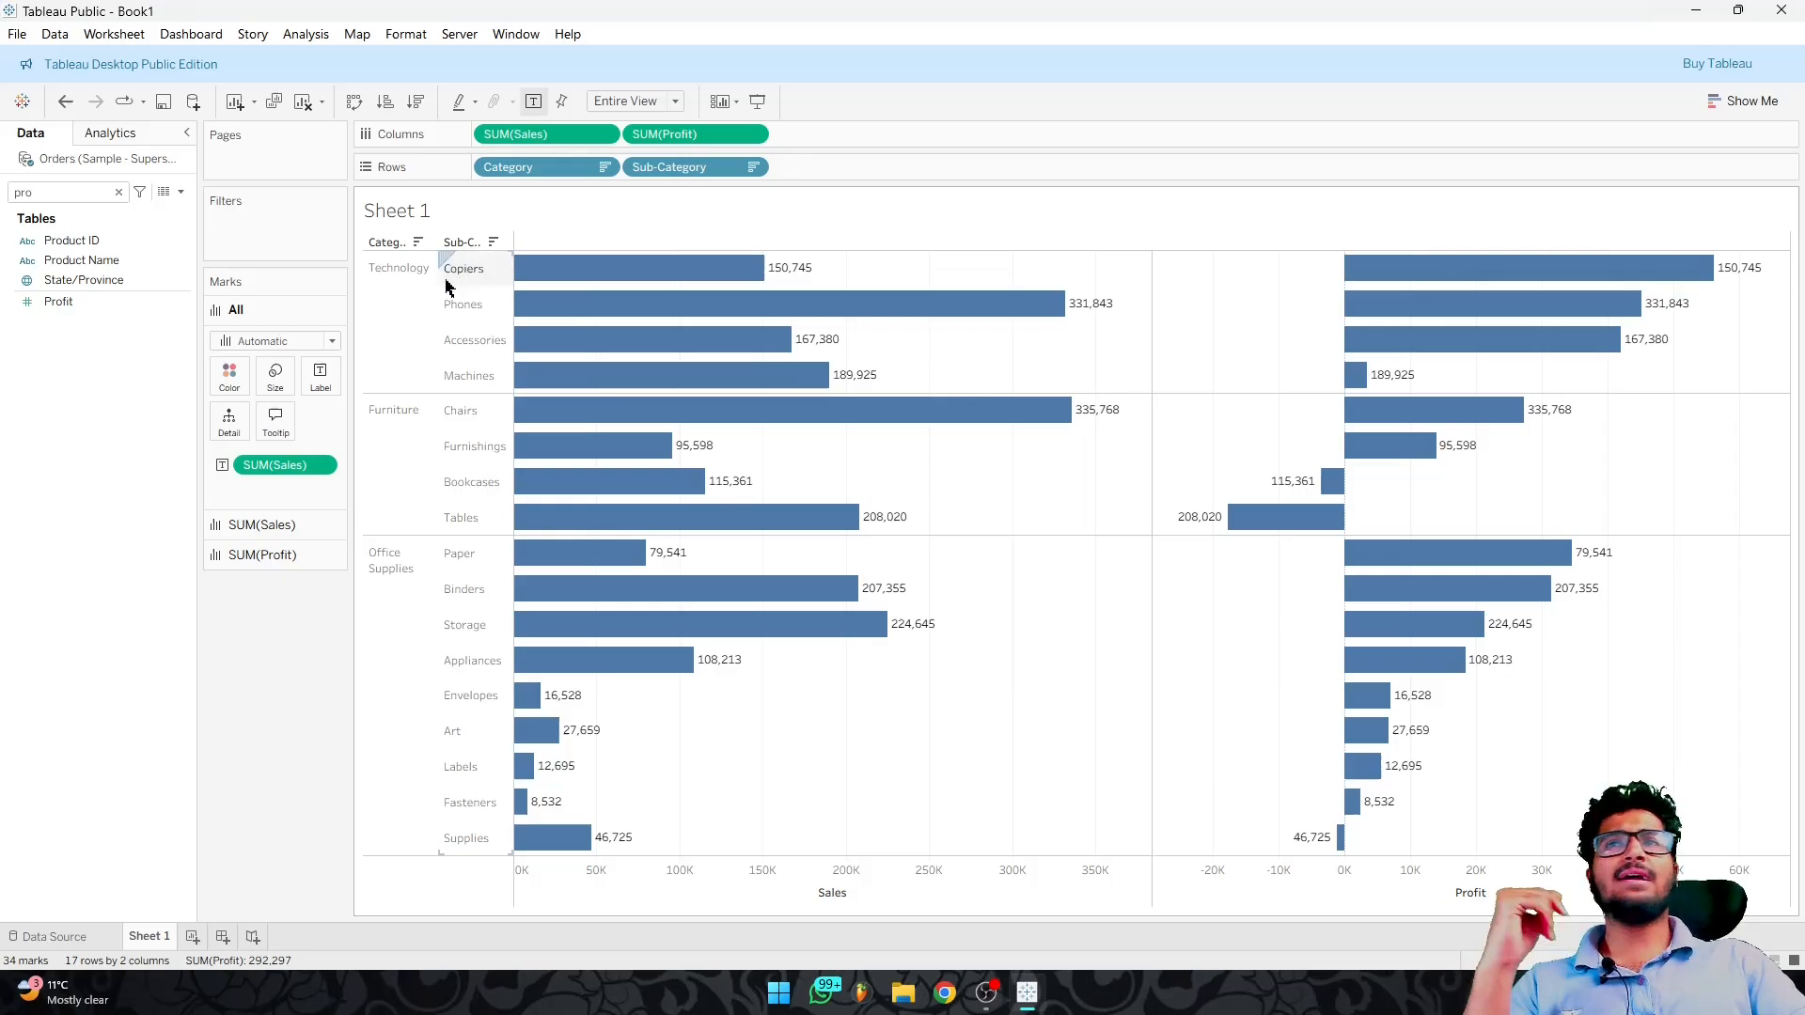
Step: Remove SUM(Profit) from Columns and Sub-Category from Rows
{"action": "left_click_drag", "start_coordinate": [701, 136], "coordinate": [554, 84]}
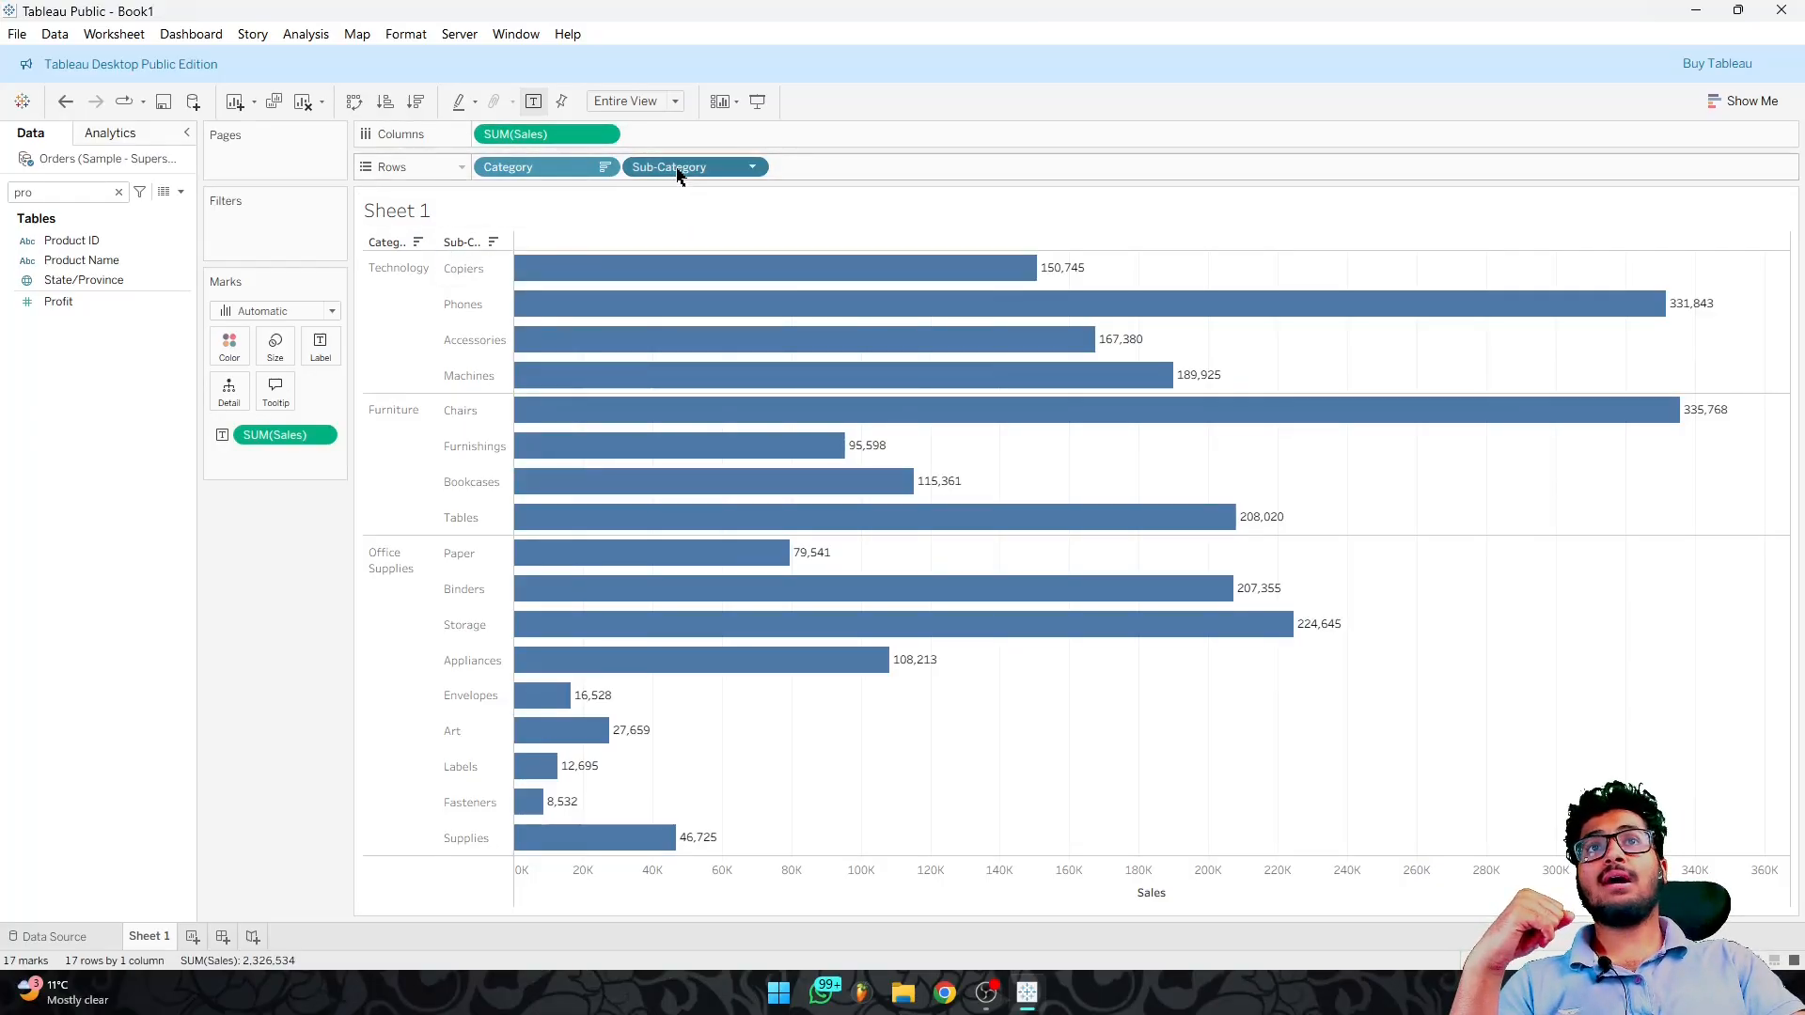
{"action": "left_click_drag", "start_coordinate": [678, 174], "coordinate": [282, 8]}
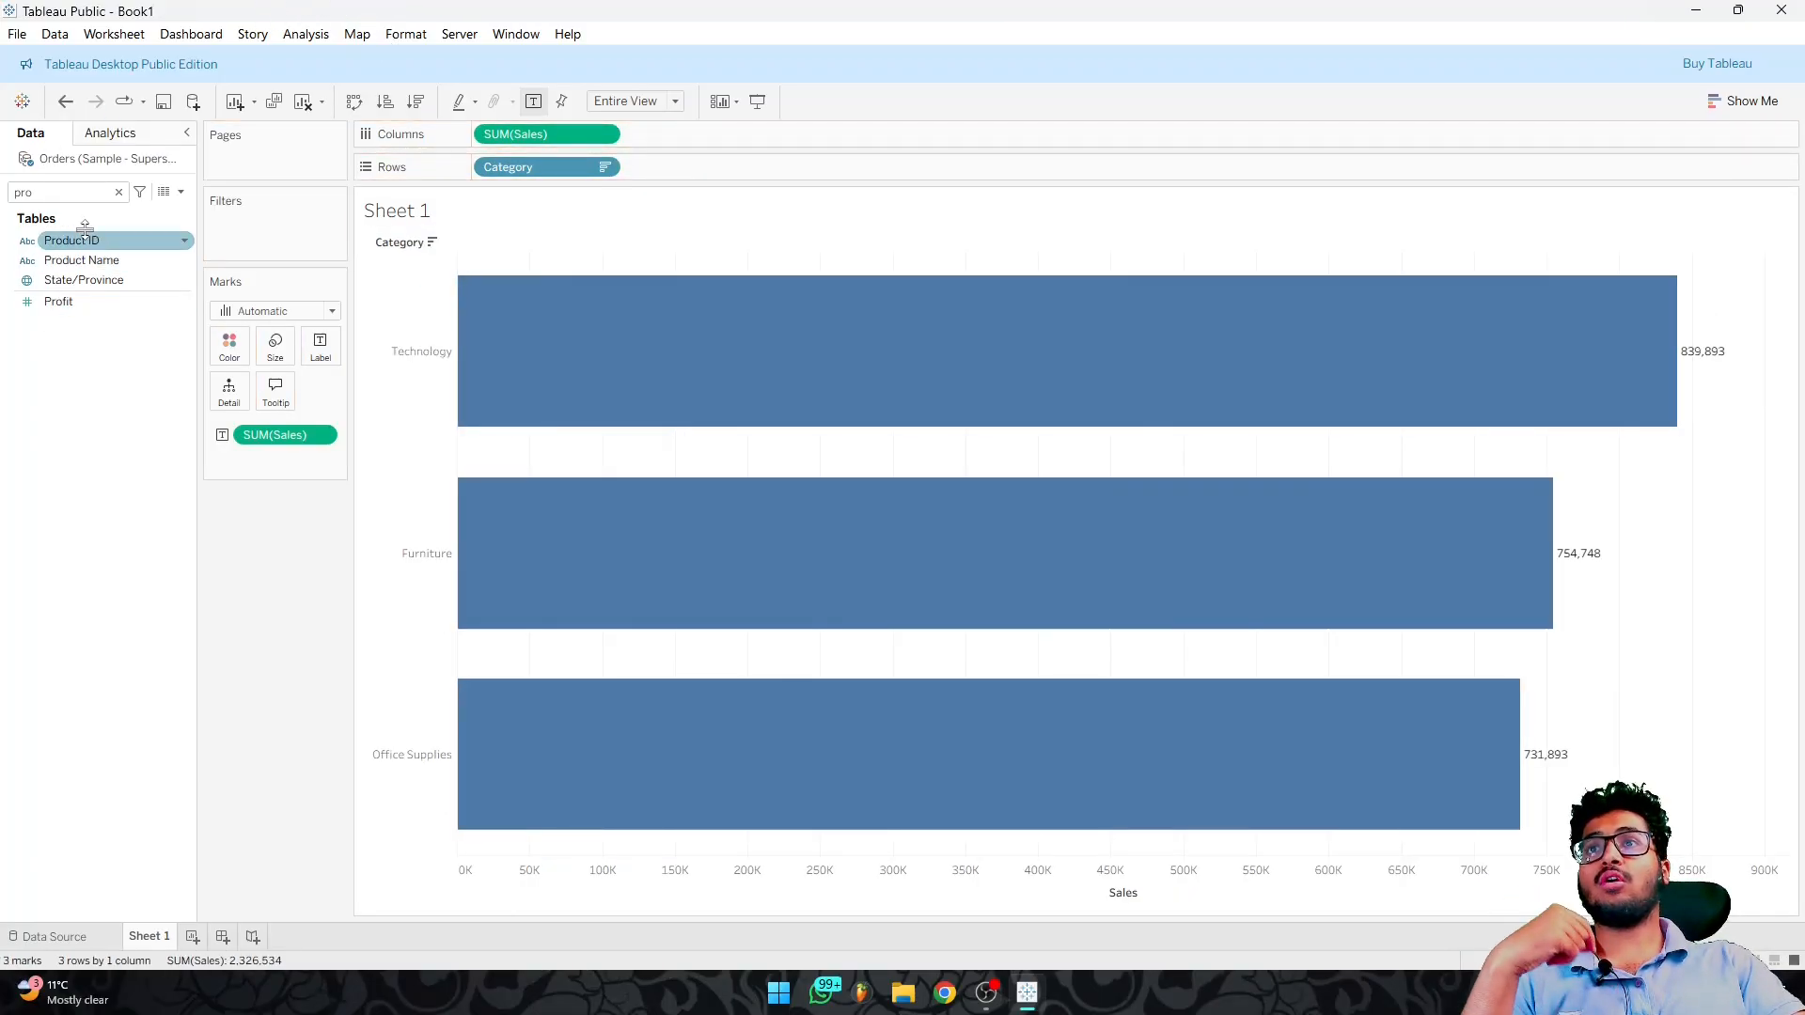
Step: Search the data fields for "reg" and add Region to Columns before SUM(Sales)
{"action": "double_click", "coordinate": [59, 195]}
{"action": "type", "text": "reg"}
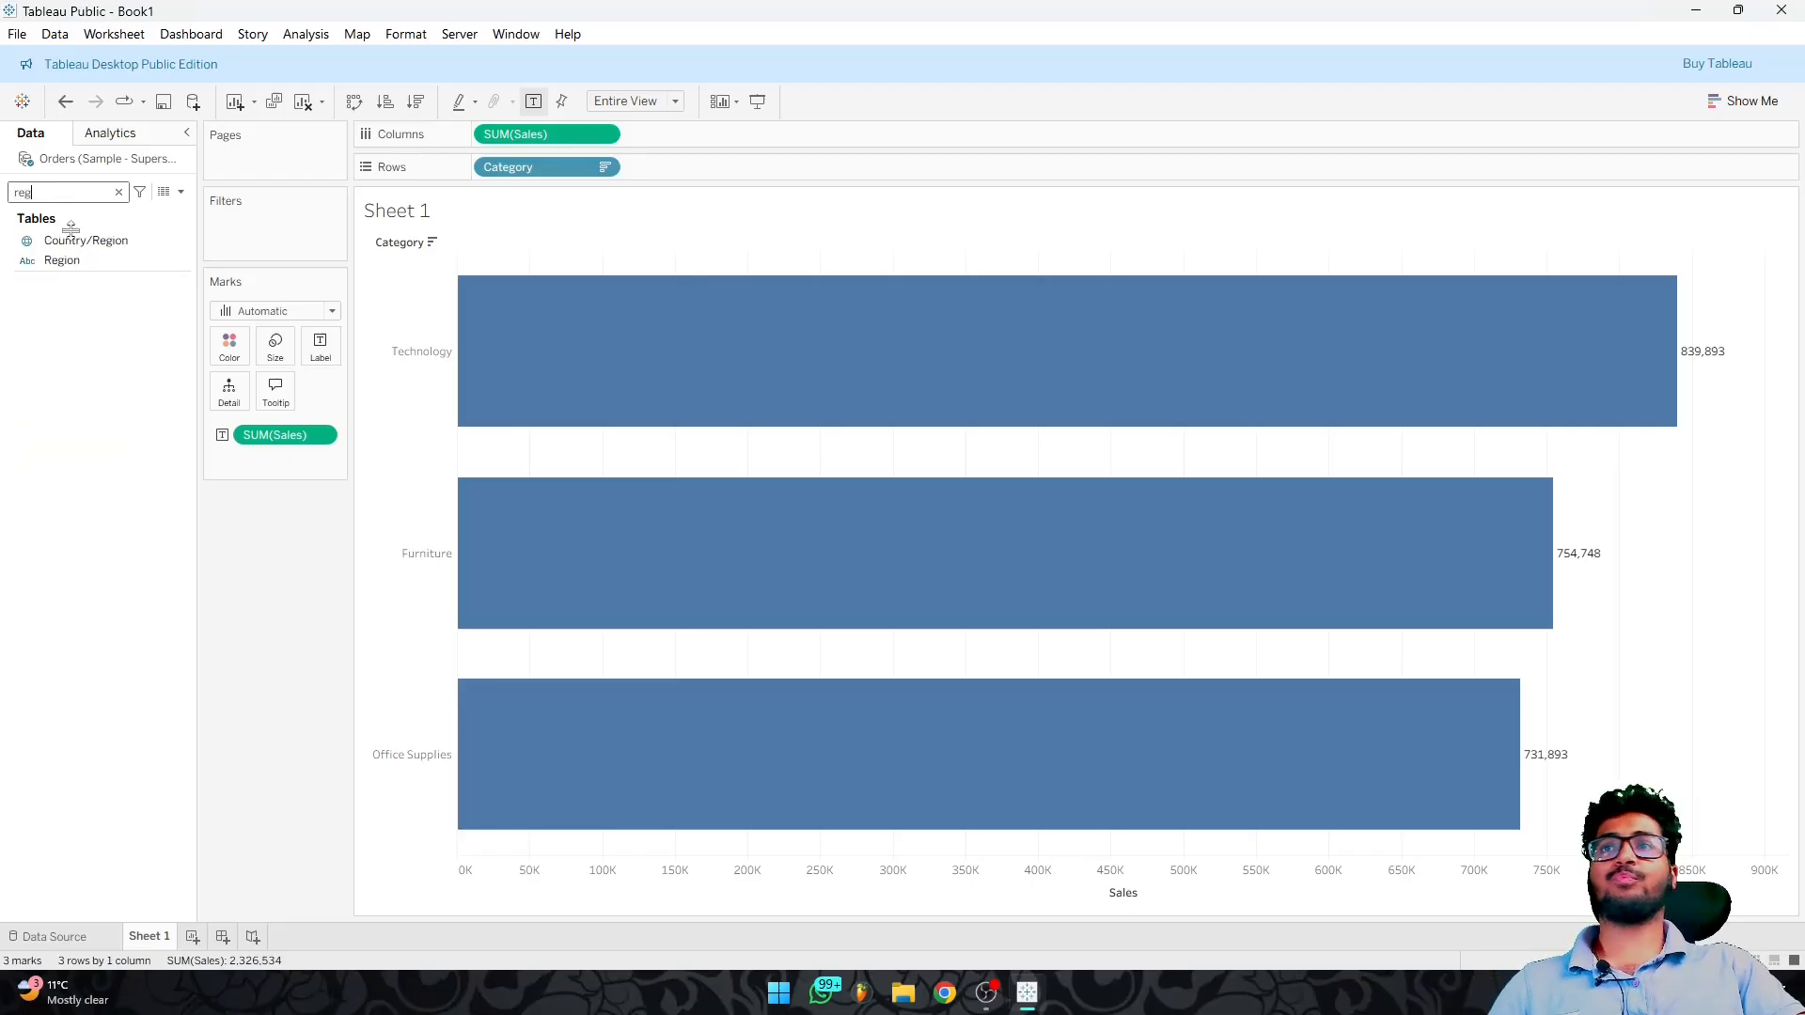
{"action": "left_click_drag", "start_coordinate": [63, 260], "coordinate": [498, 136]}
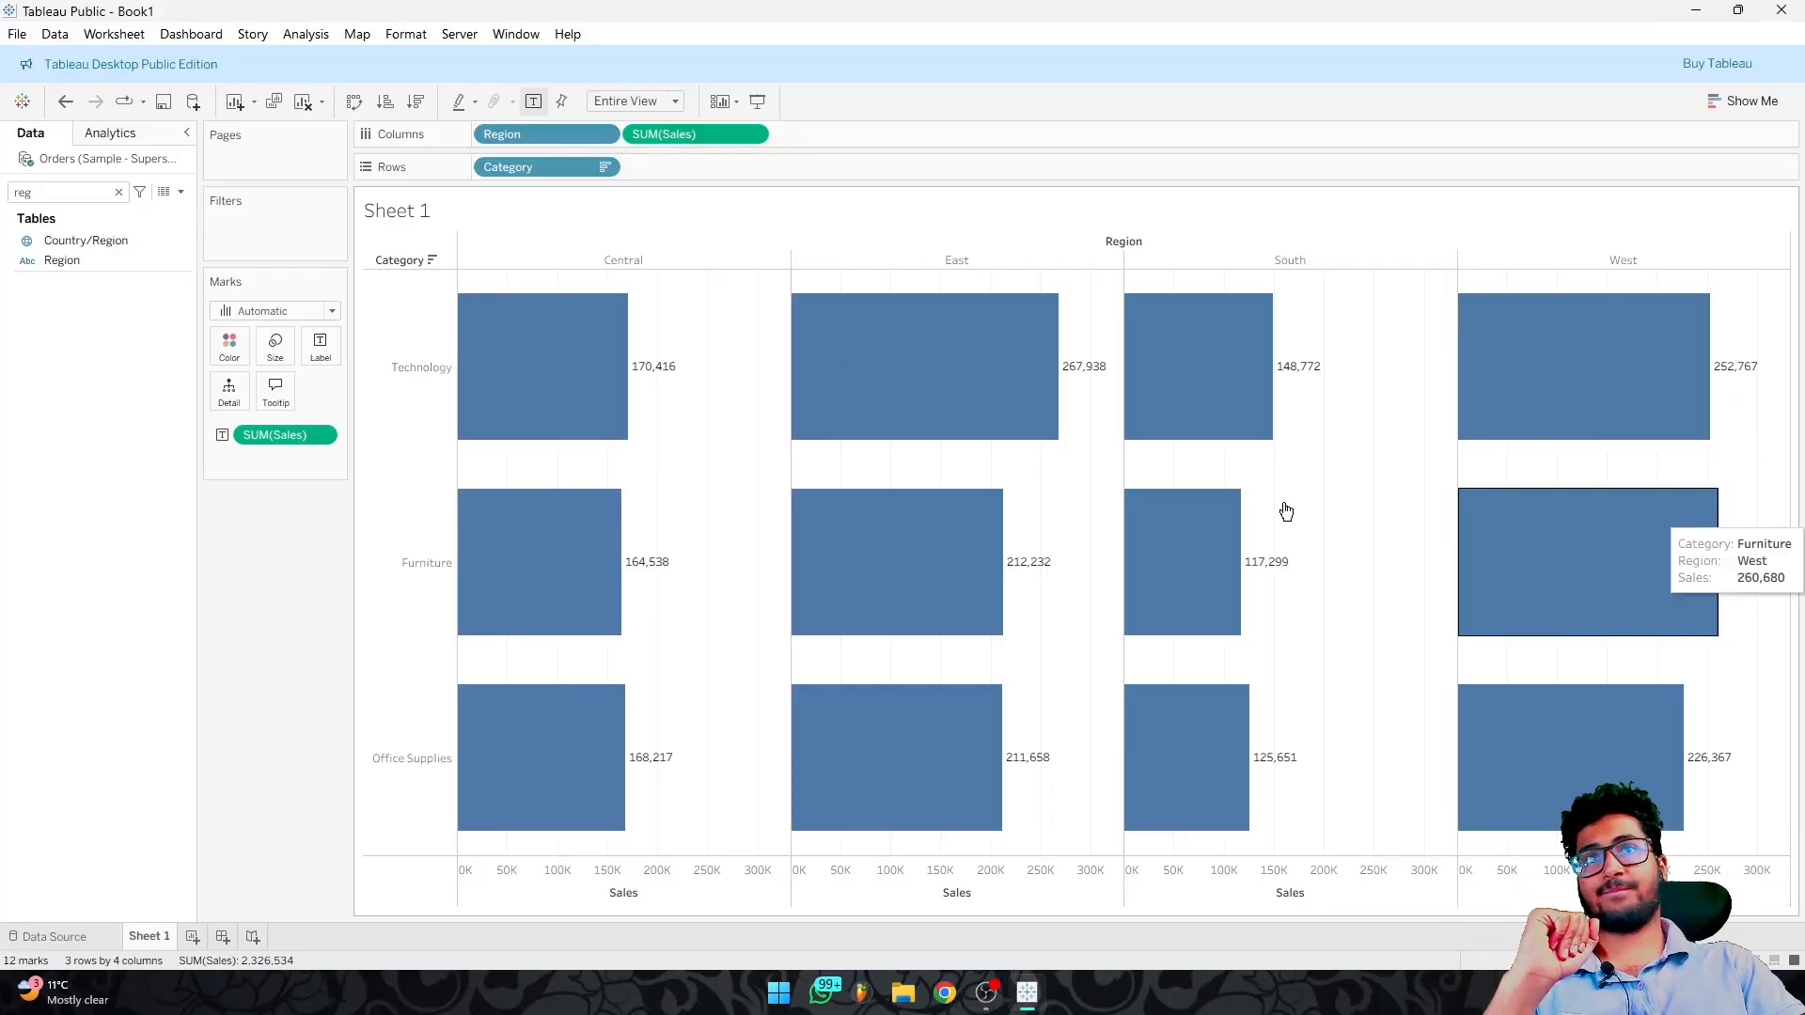
Step: Sort the Region columns in descending order of the Technology row's sales
{"action": "mouse_move", "coordinate": [505, 397]}
{"action": "left_click", "coordinate": [446, 368]}
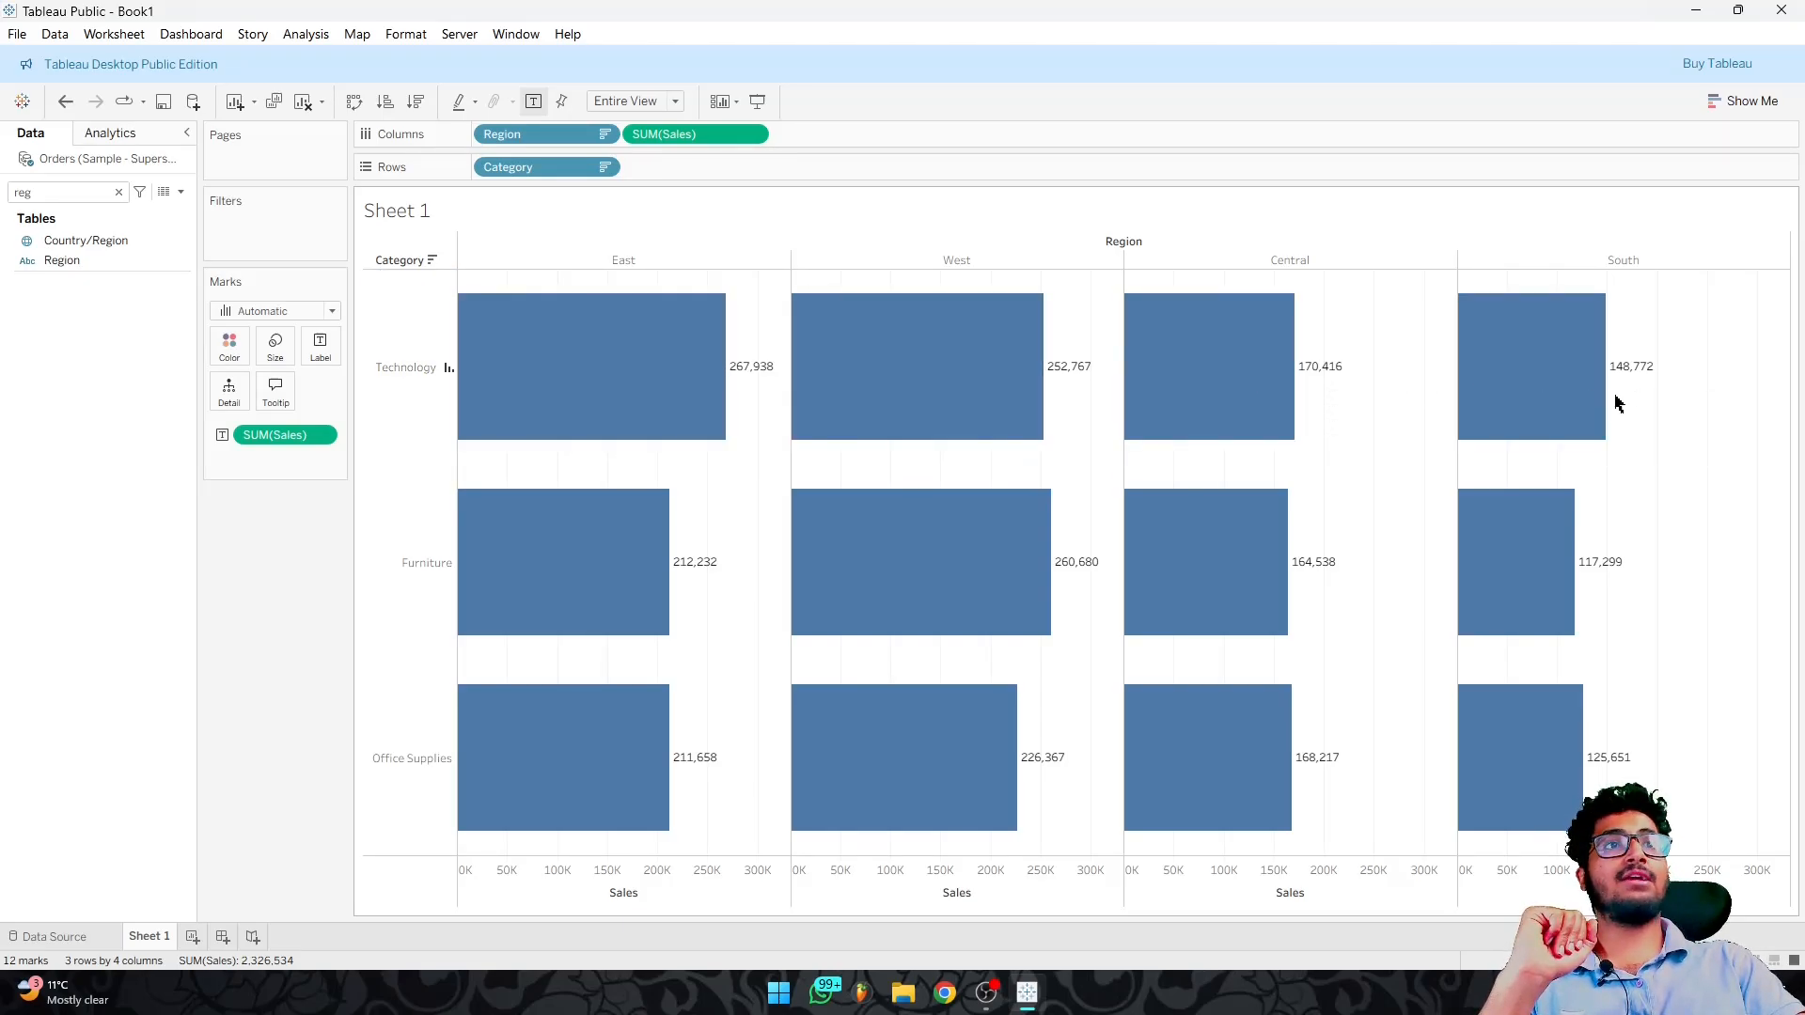
{"action": "mouse_move", "coordinate": [539, 419]}
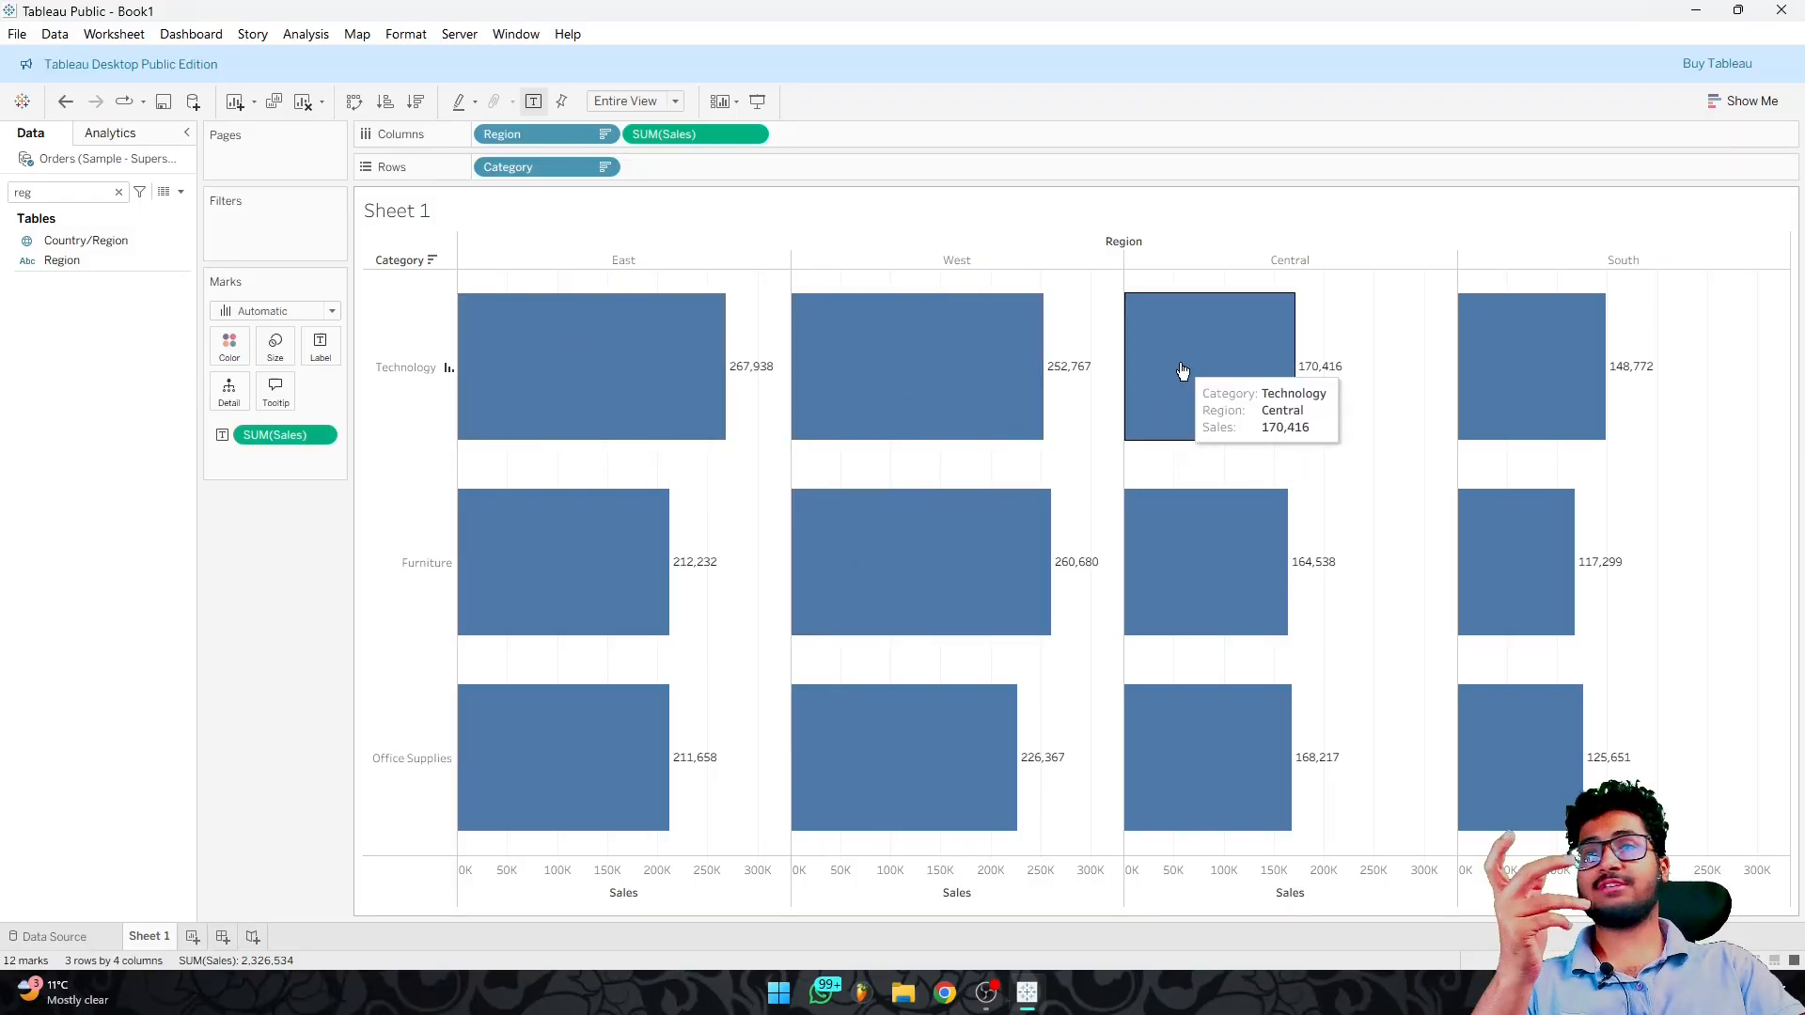
{"action": "mouse_move", "coordinate": [1489, 374]}
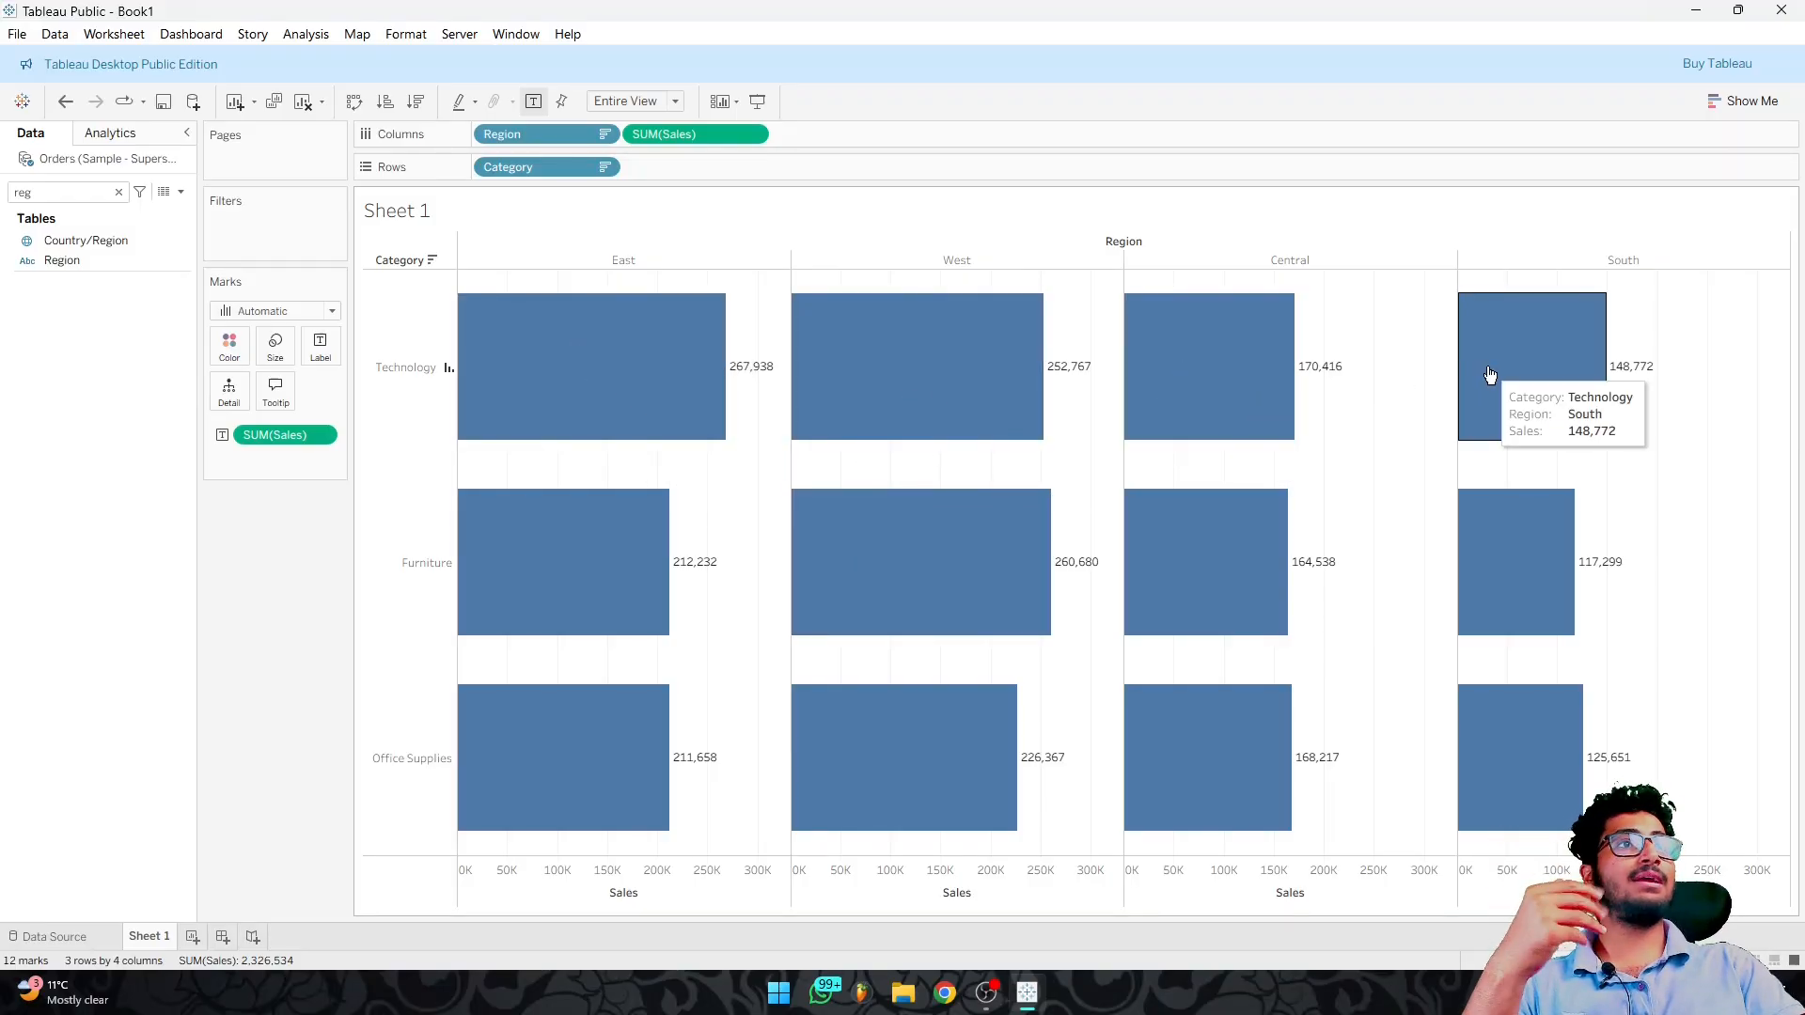
Step: Sort the Region columns by the Furniture row's sales in descending and ascending order, and clear that sort
{"action": "left_click", "coordinate": [446, 563]}
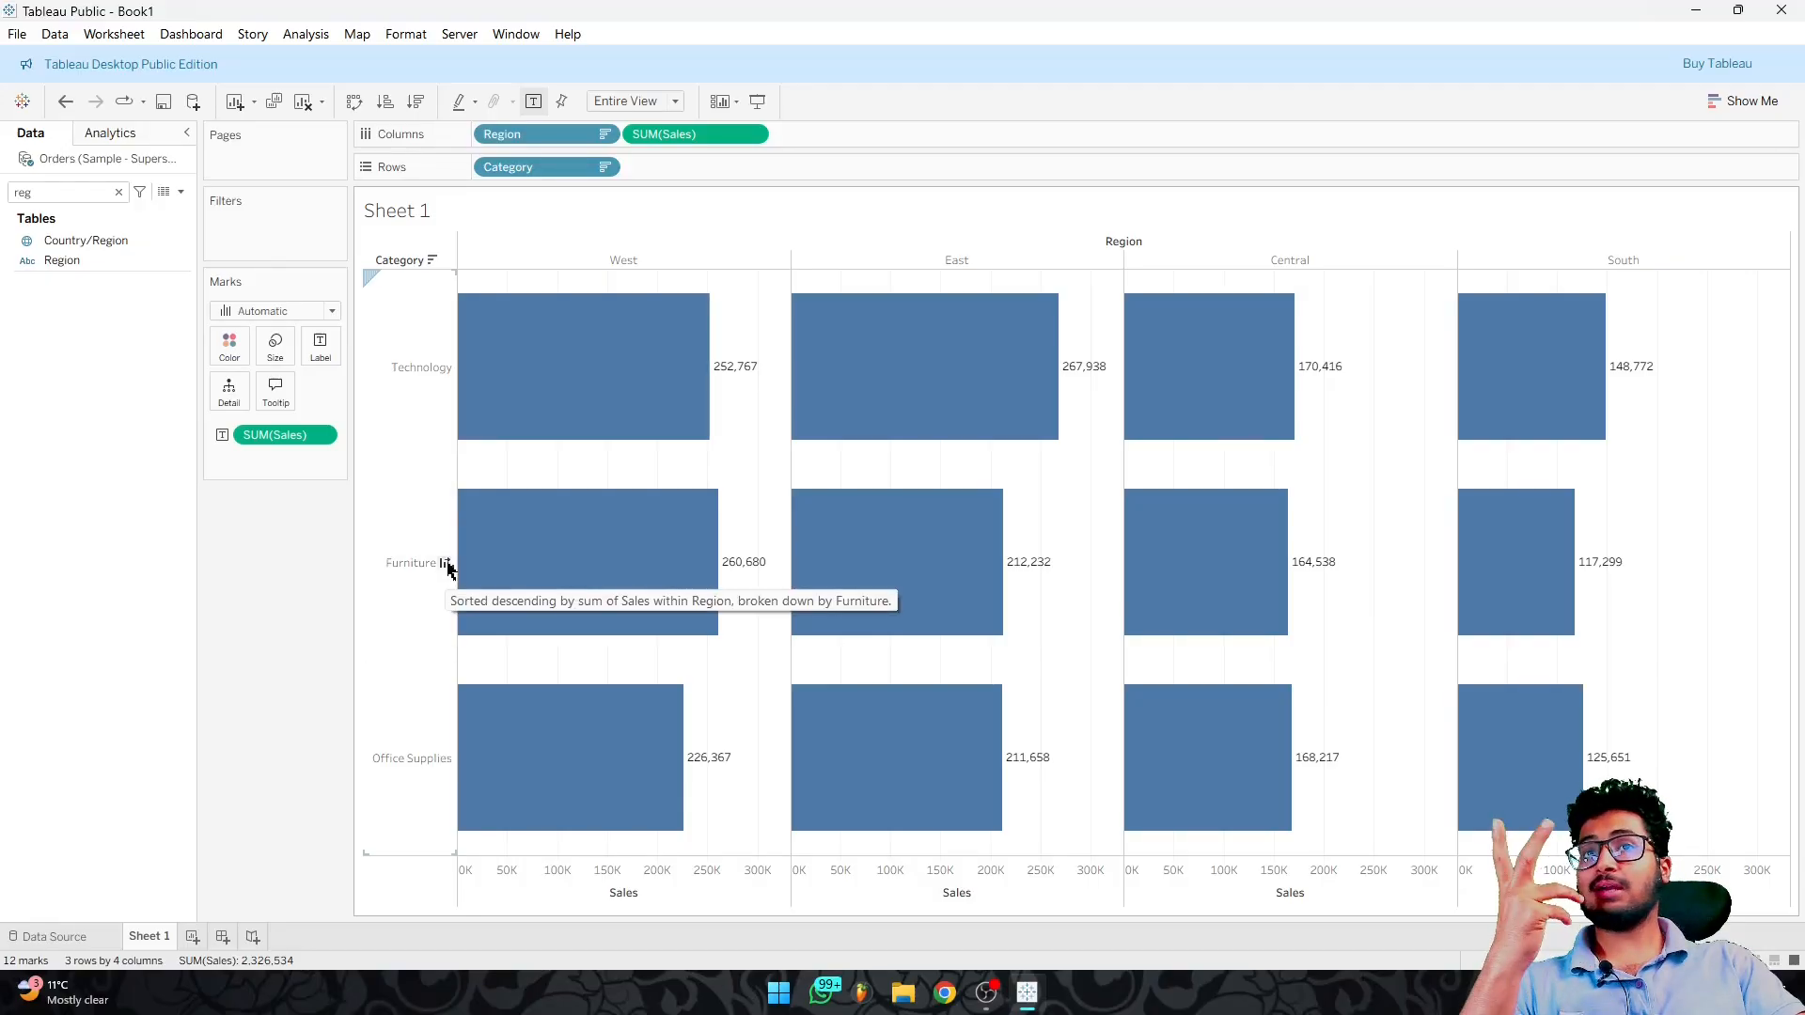
{"action": "left_click", "coordinate": [445, 563]}
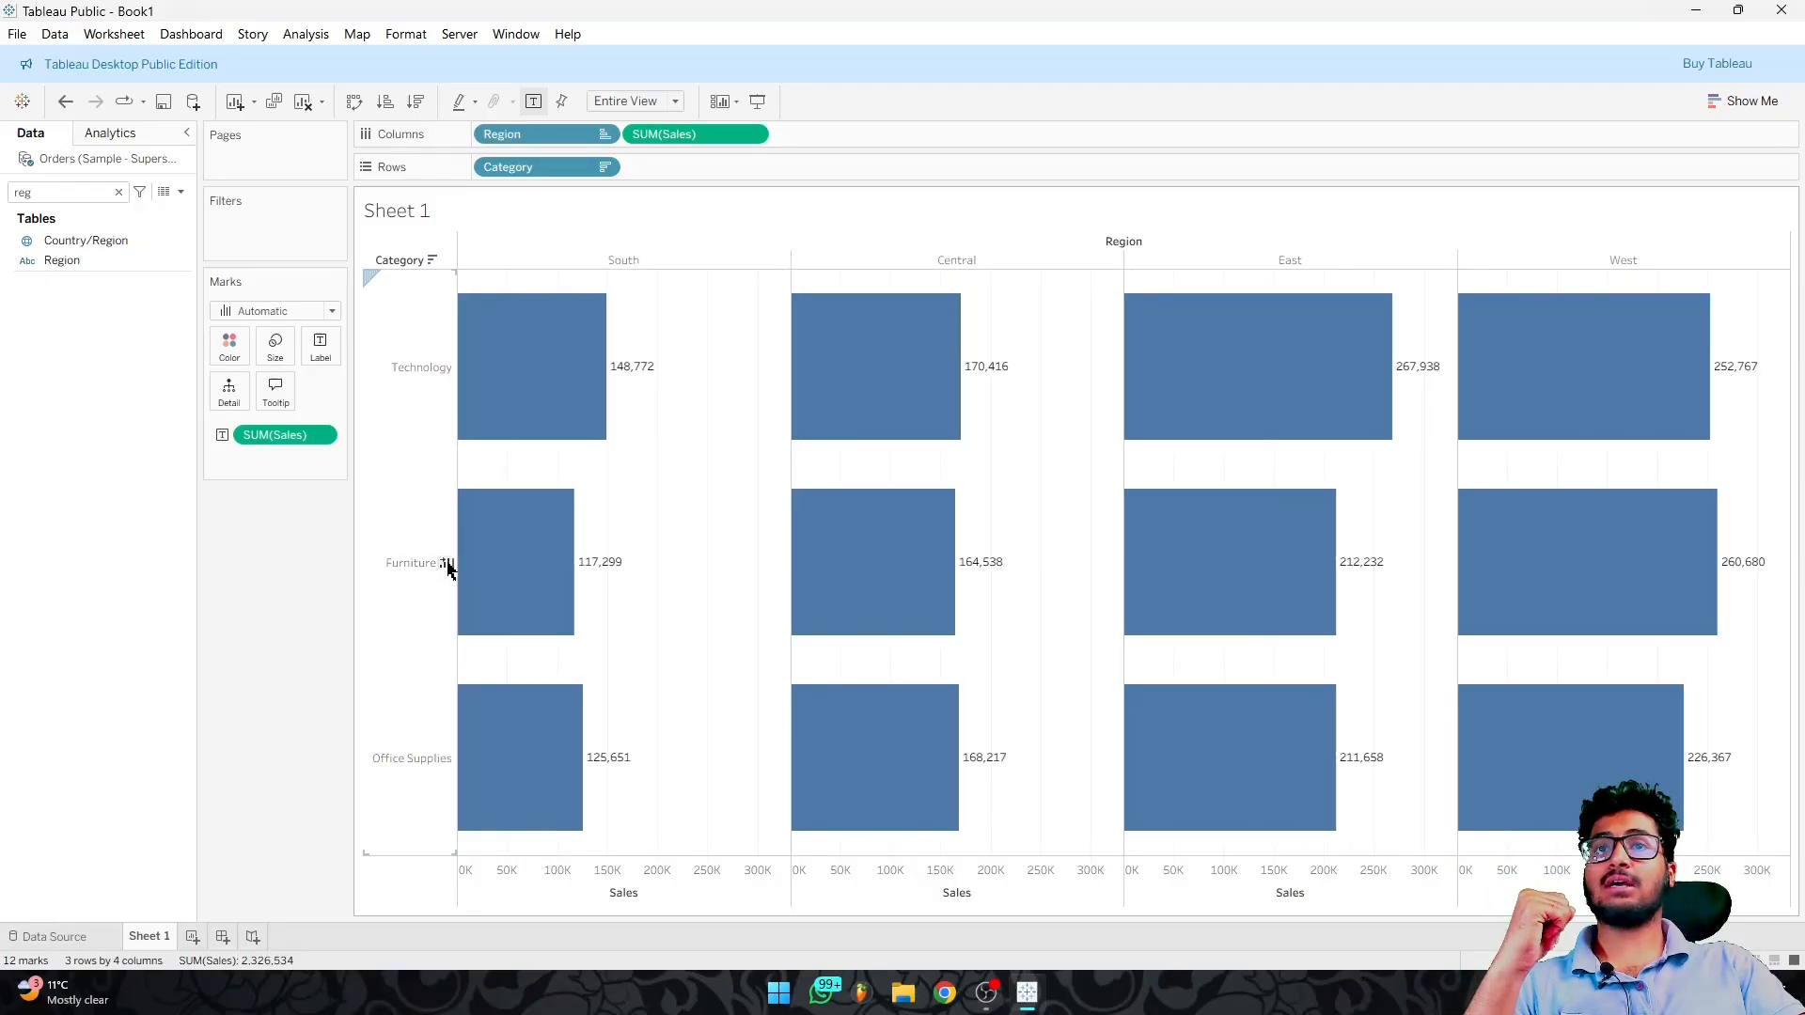
{"action": "left_click", "coordinate": [445, 563]}
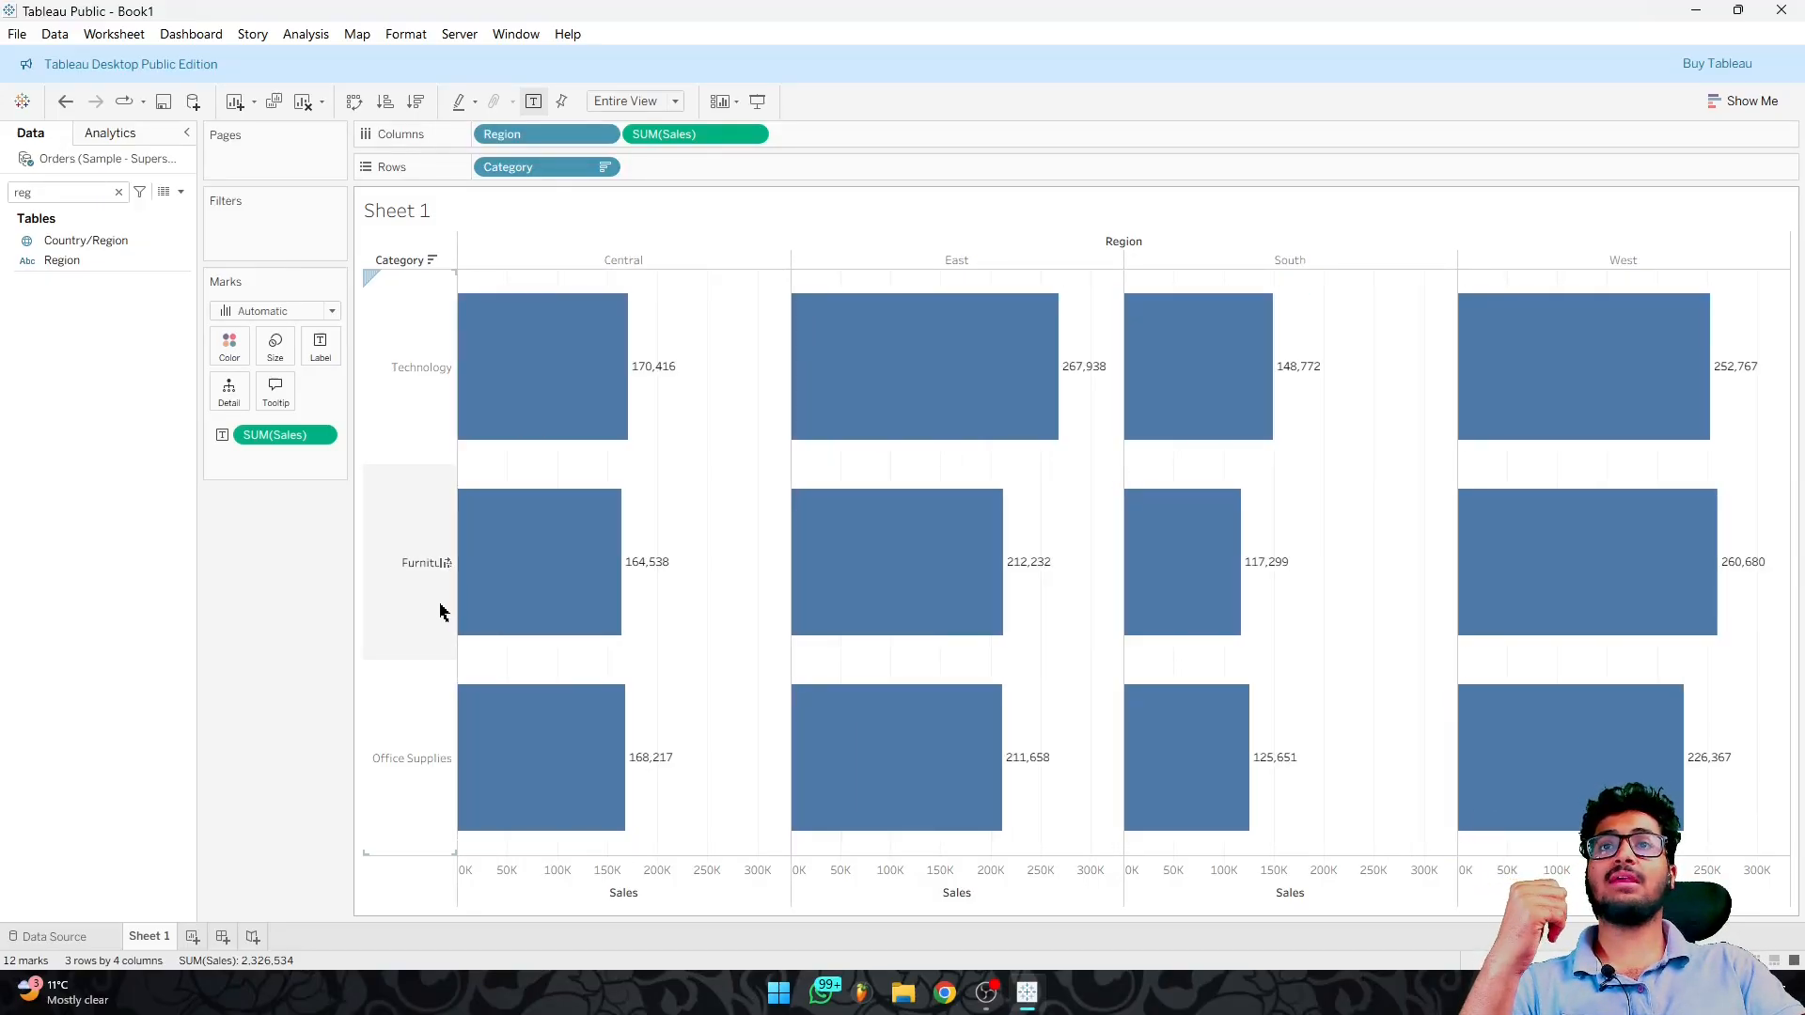
{"action": "mouse_move", "coordinate": [1609, 632]}
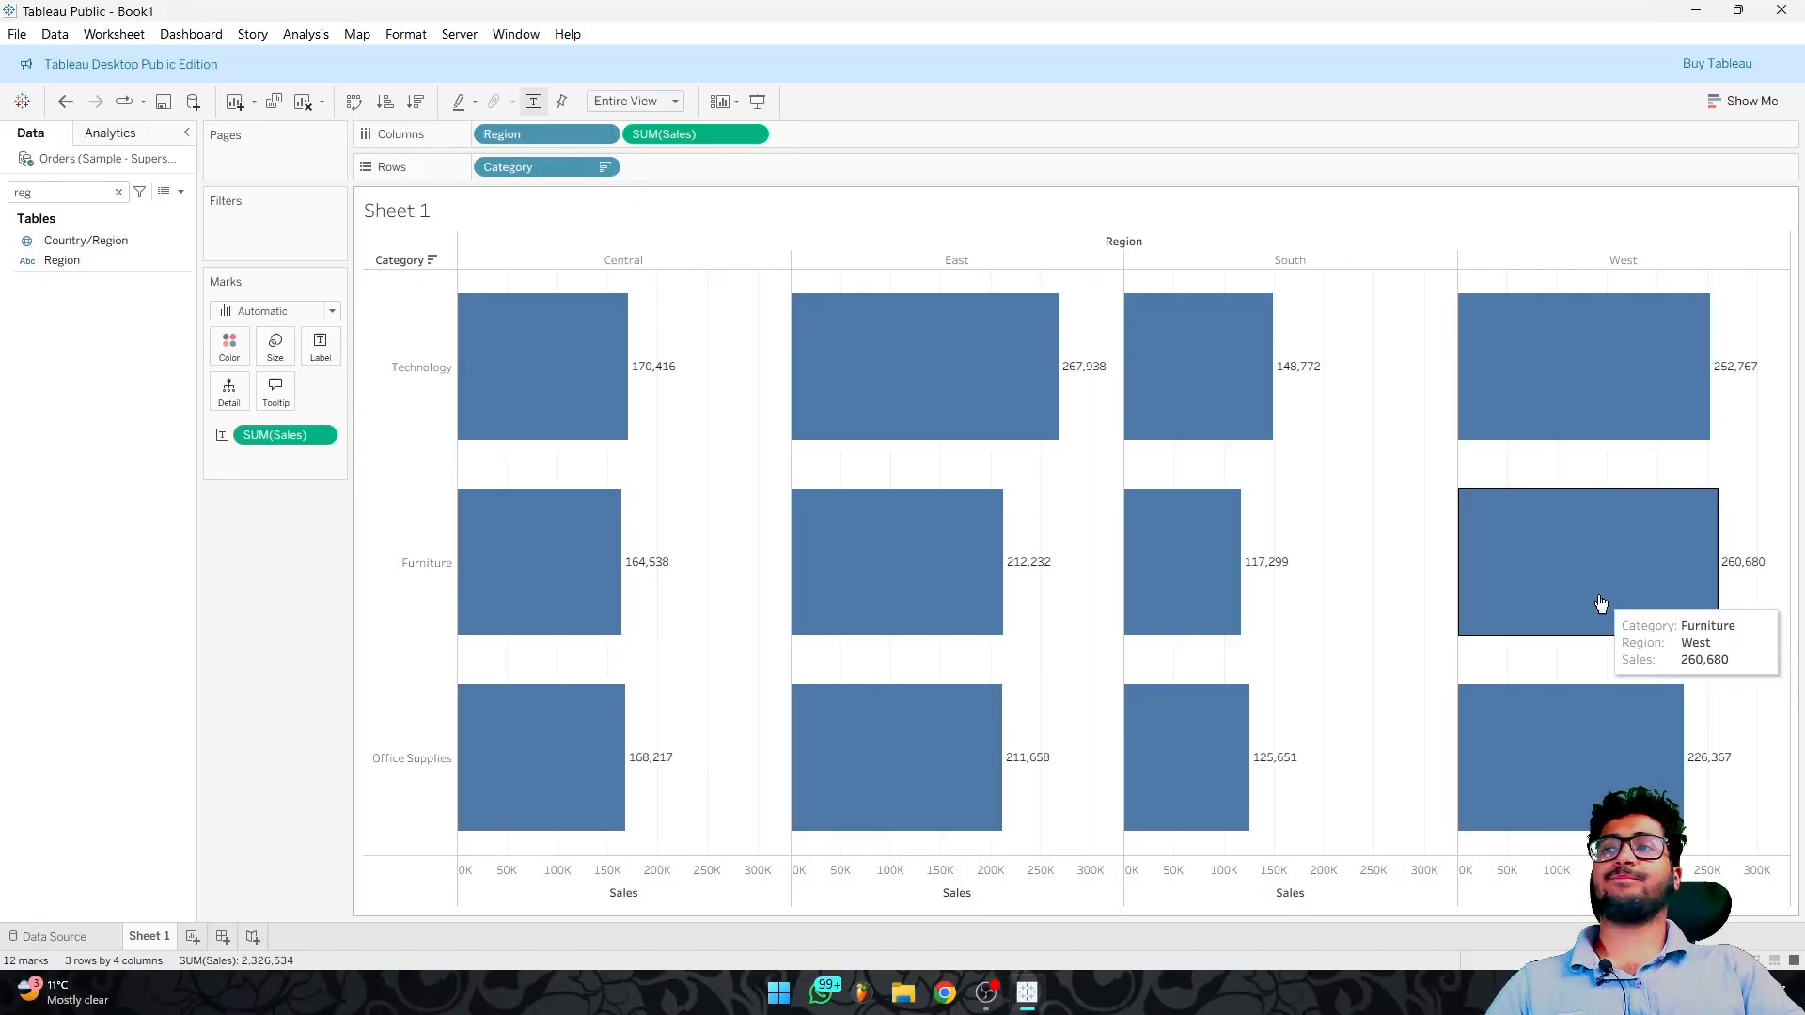
{"action": "mouse_move", "coordinate": [926, 436]}
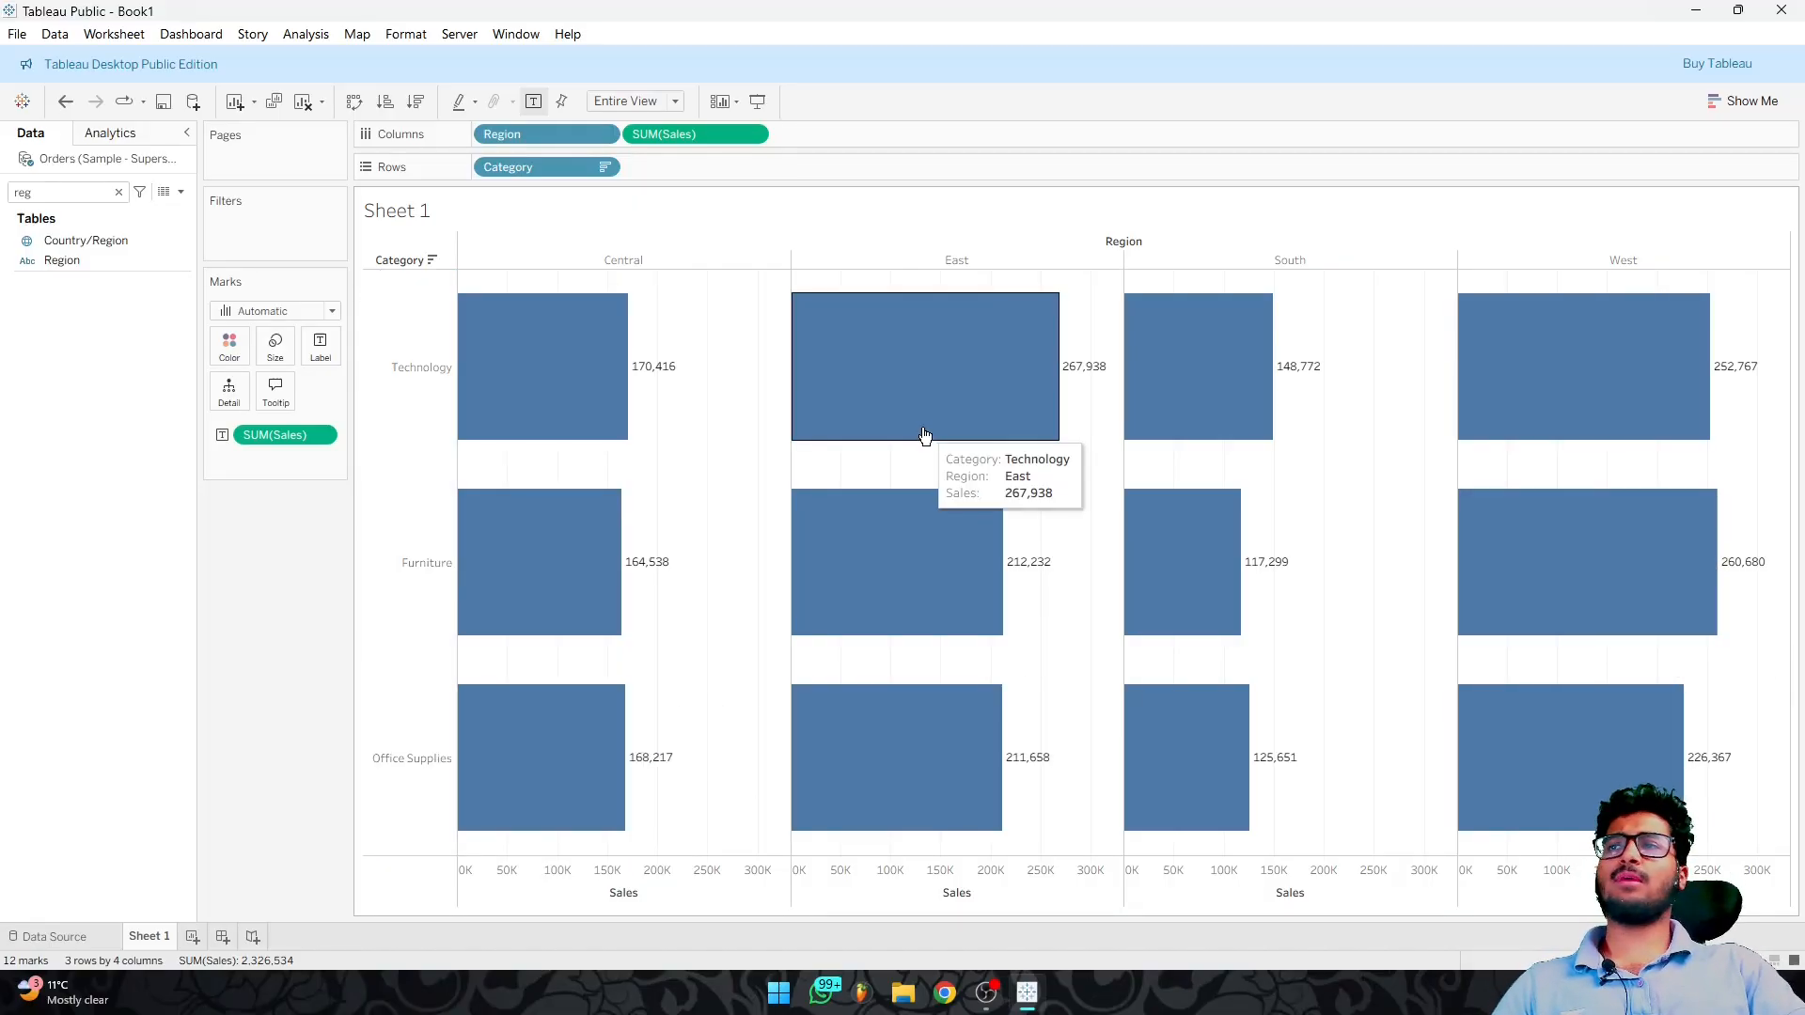